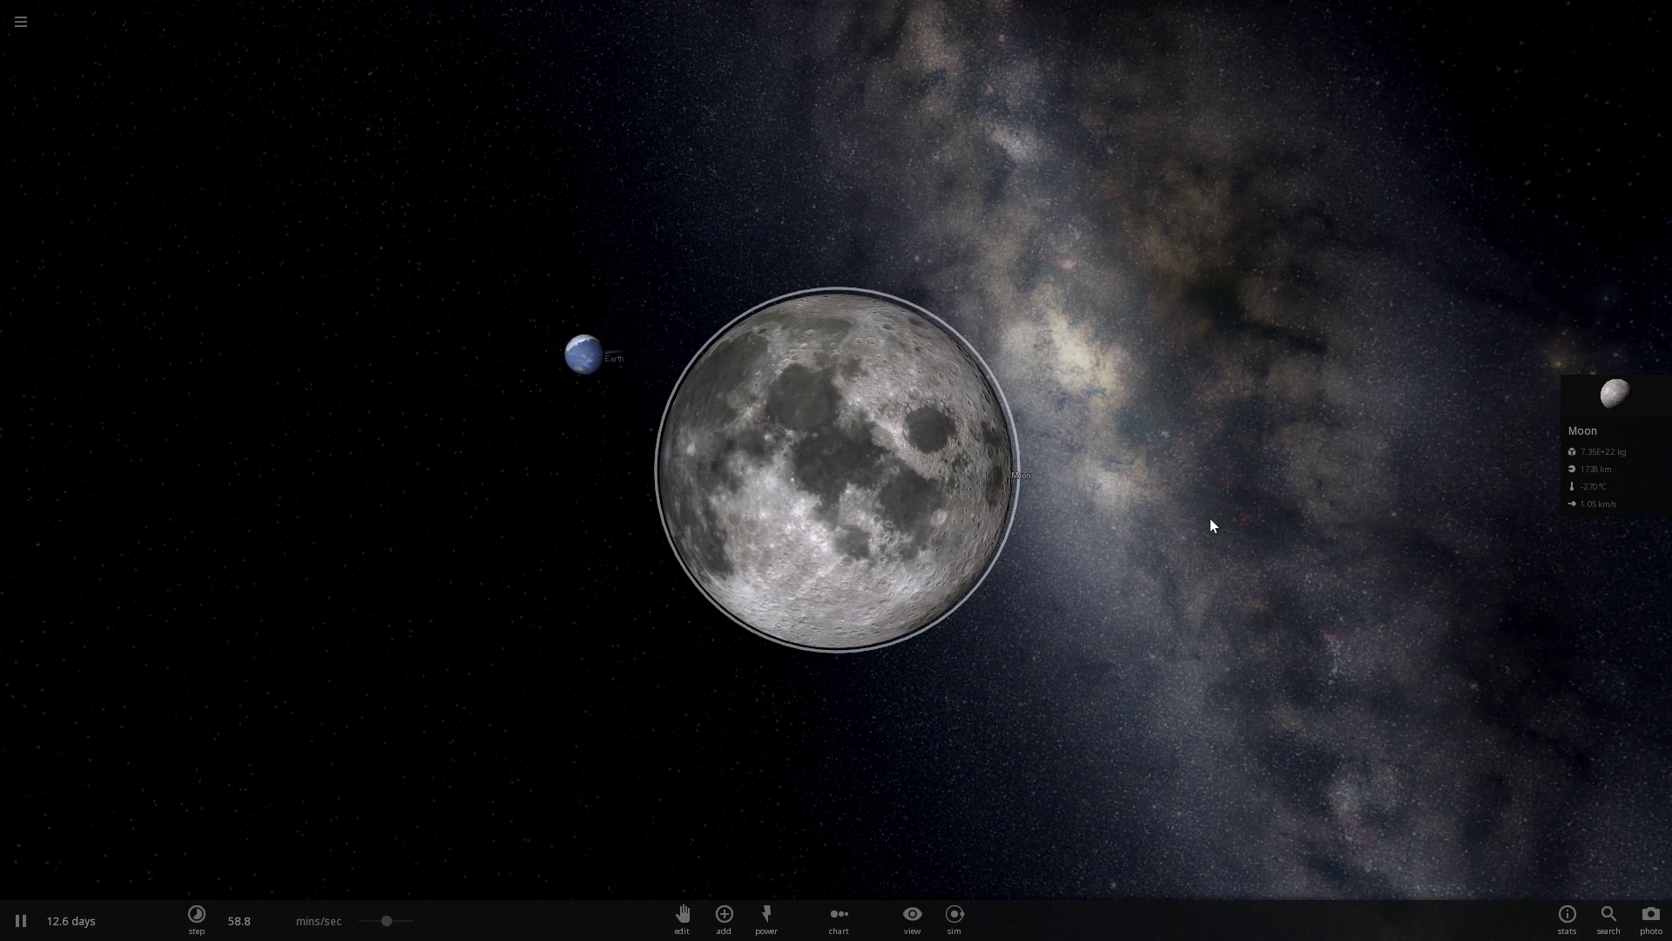
Step: Start a new empty simulation and add a random rocky planet to it
drag(1210, 519, 1194, 524)
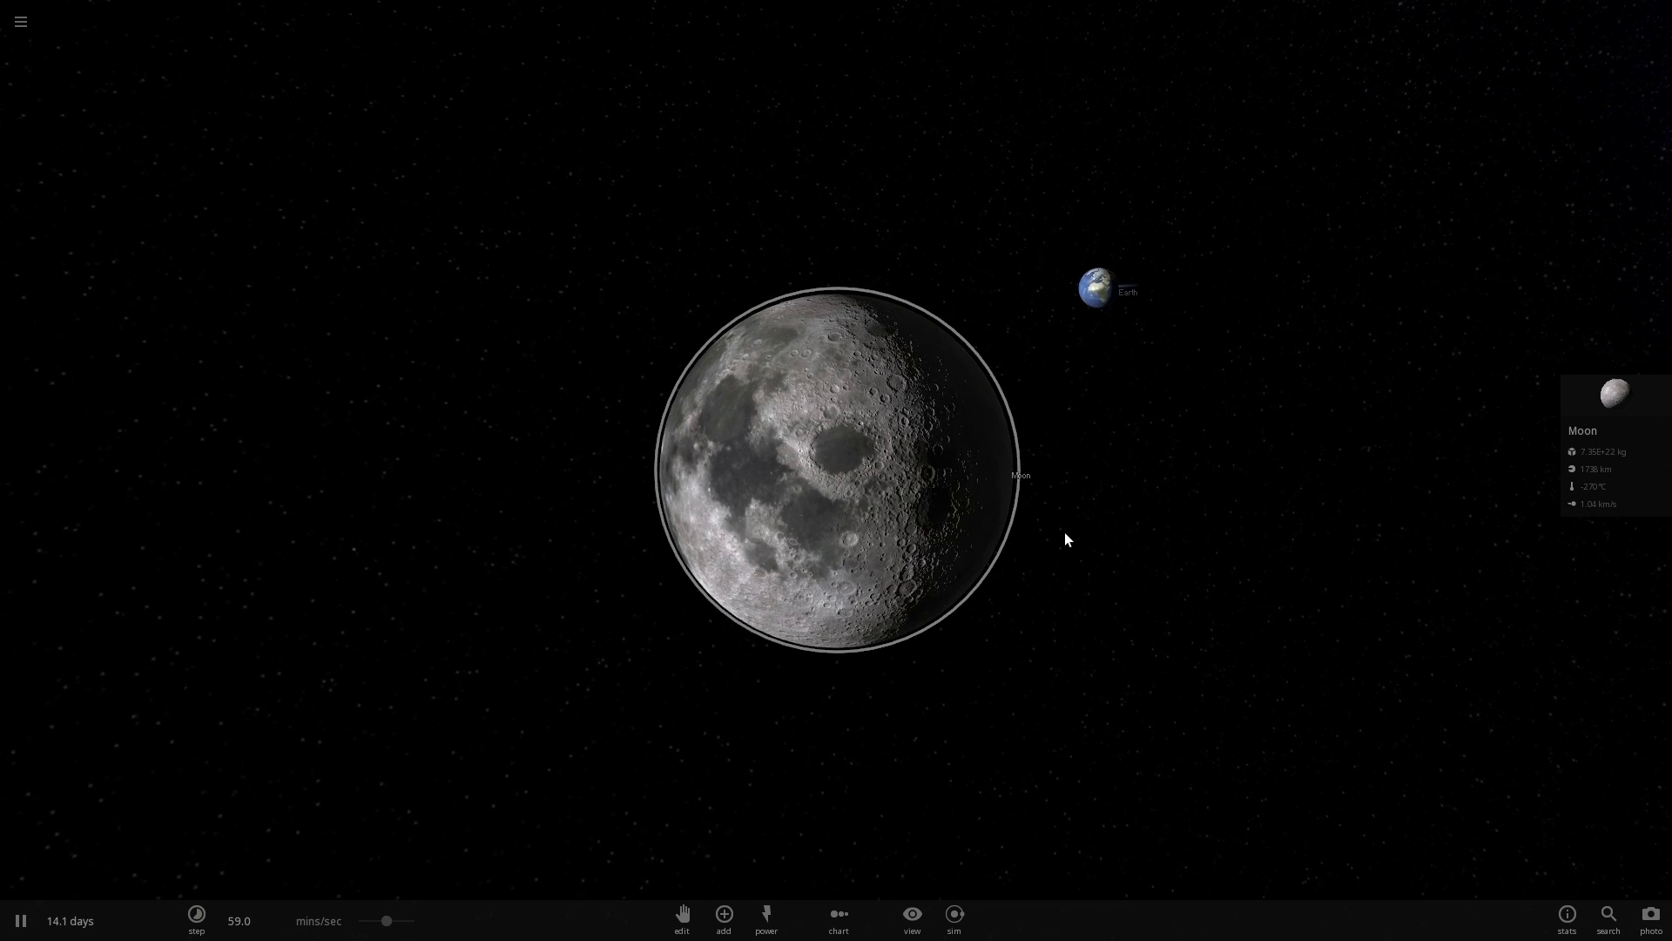
scroll(1065, 533, down, 3)
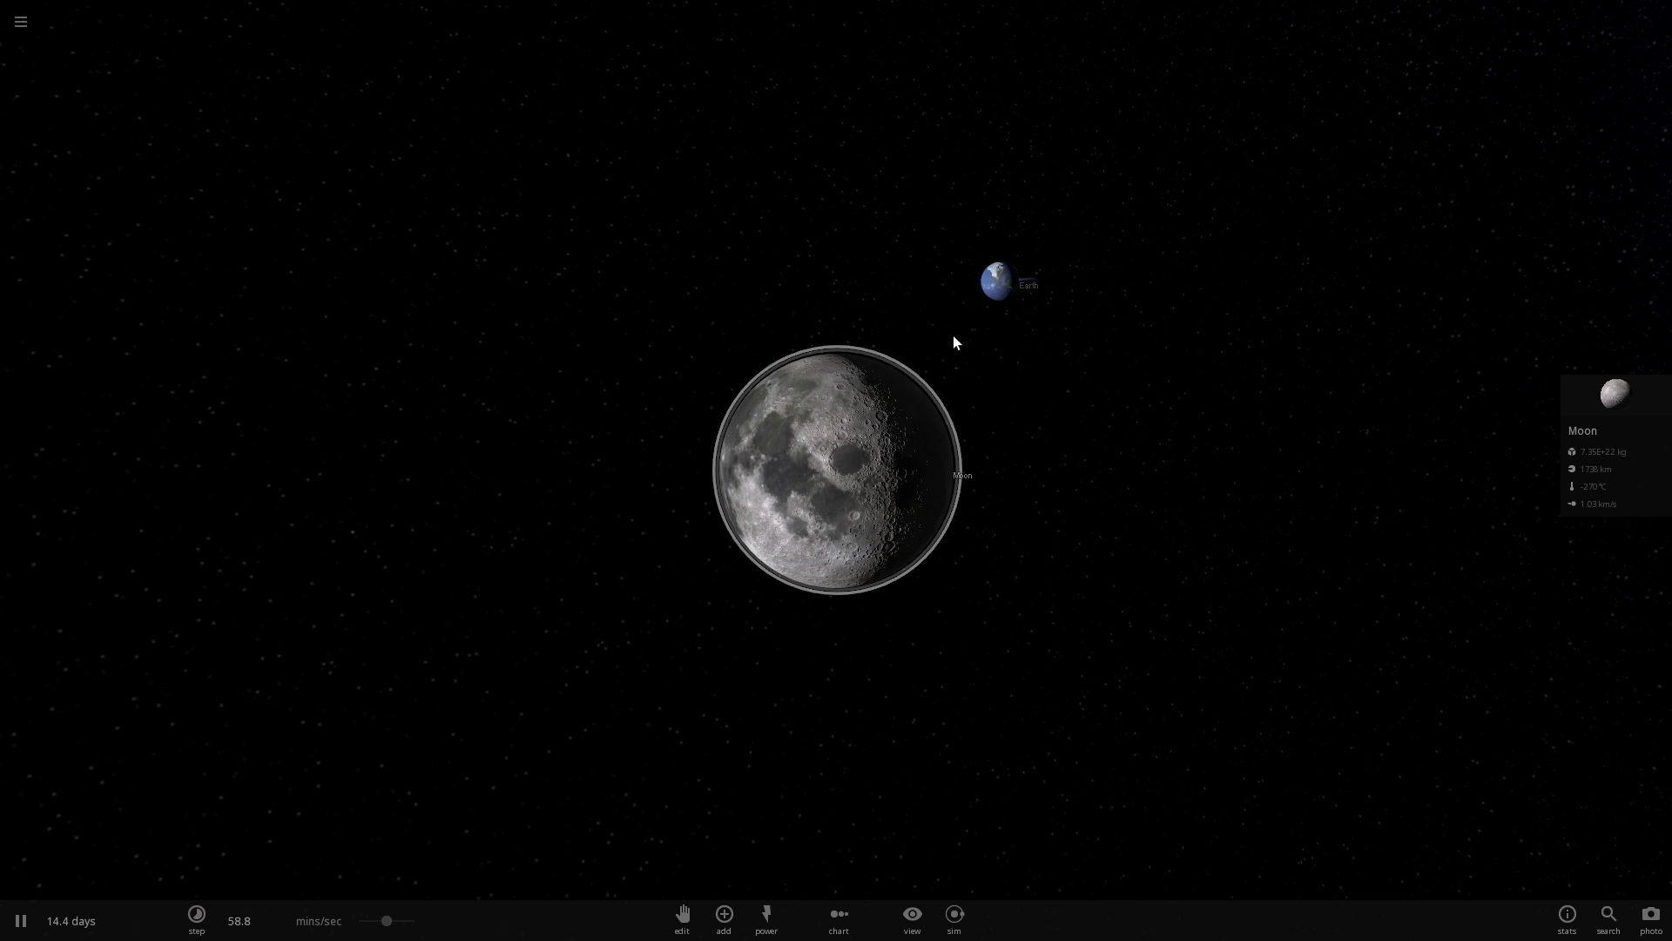
click(29, 29)
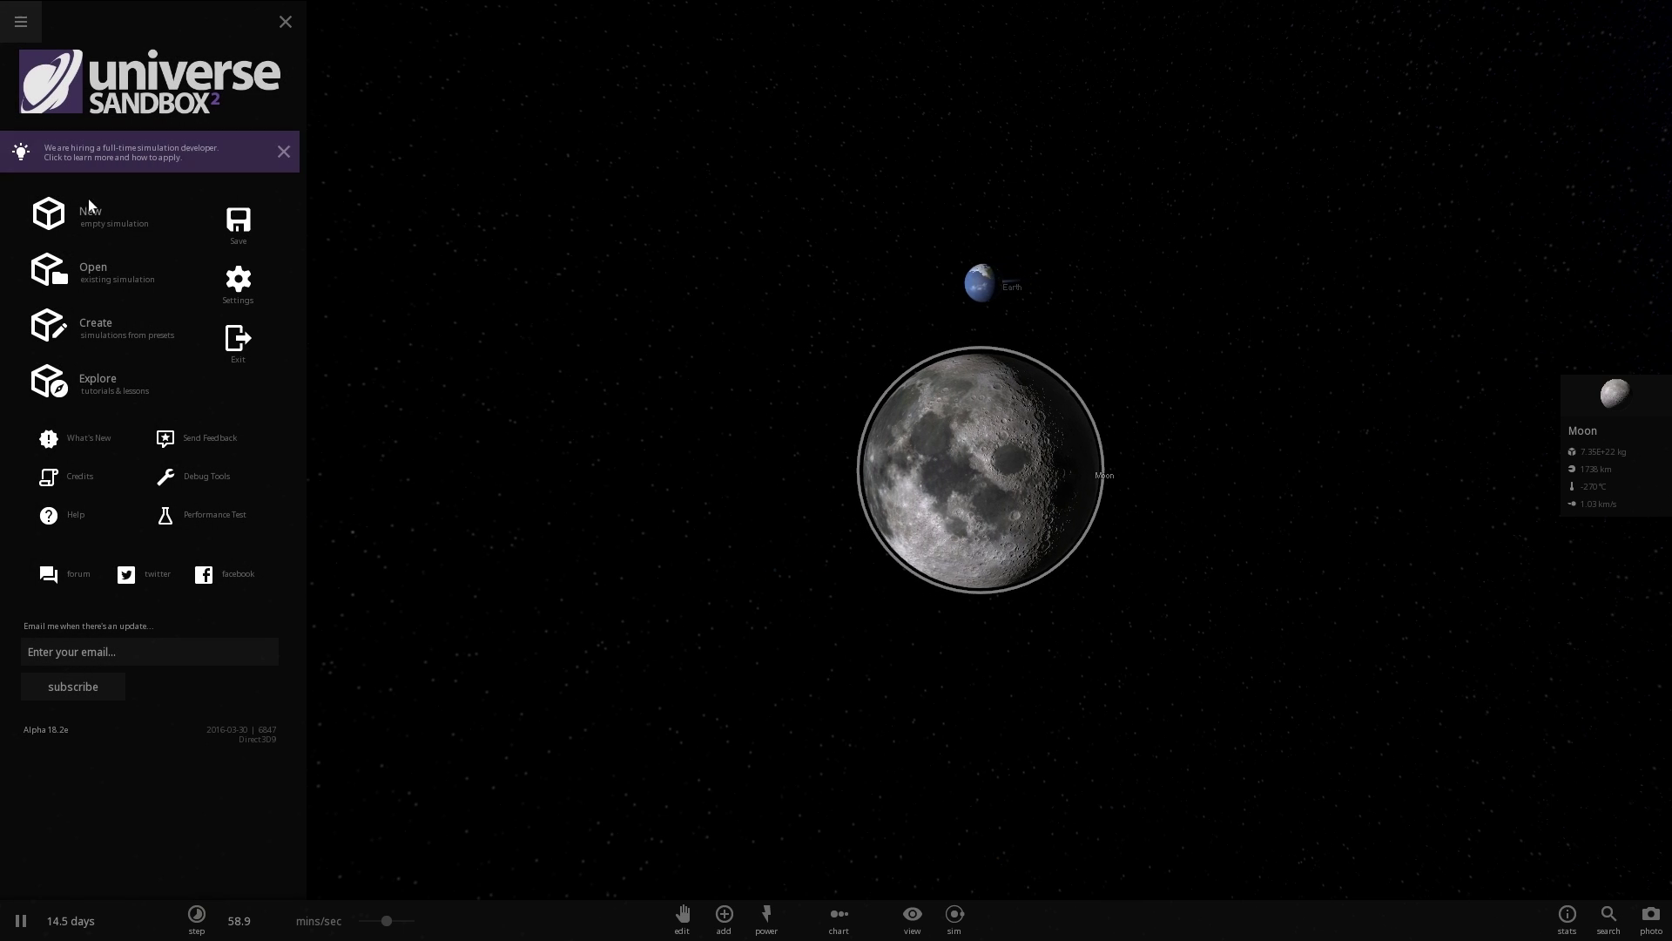
click(102, 224)
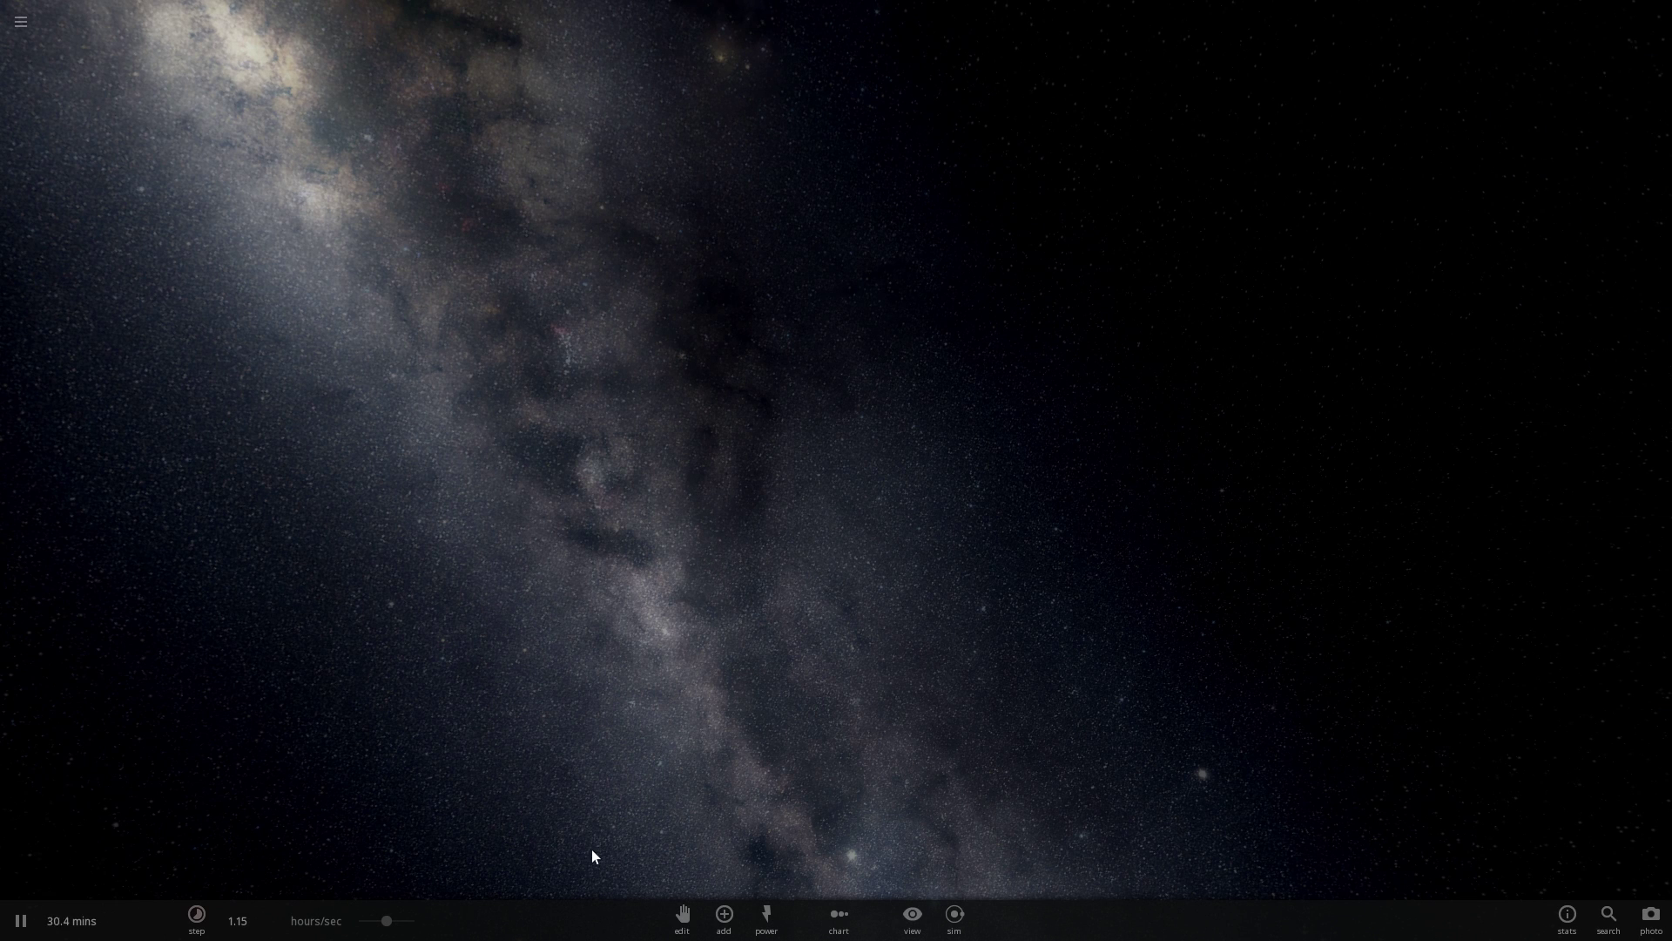
click(725, 916)
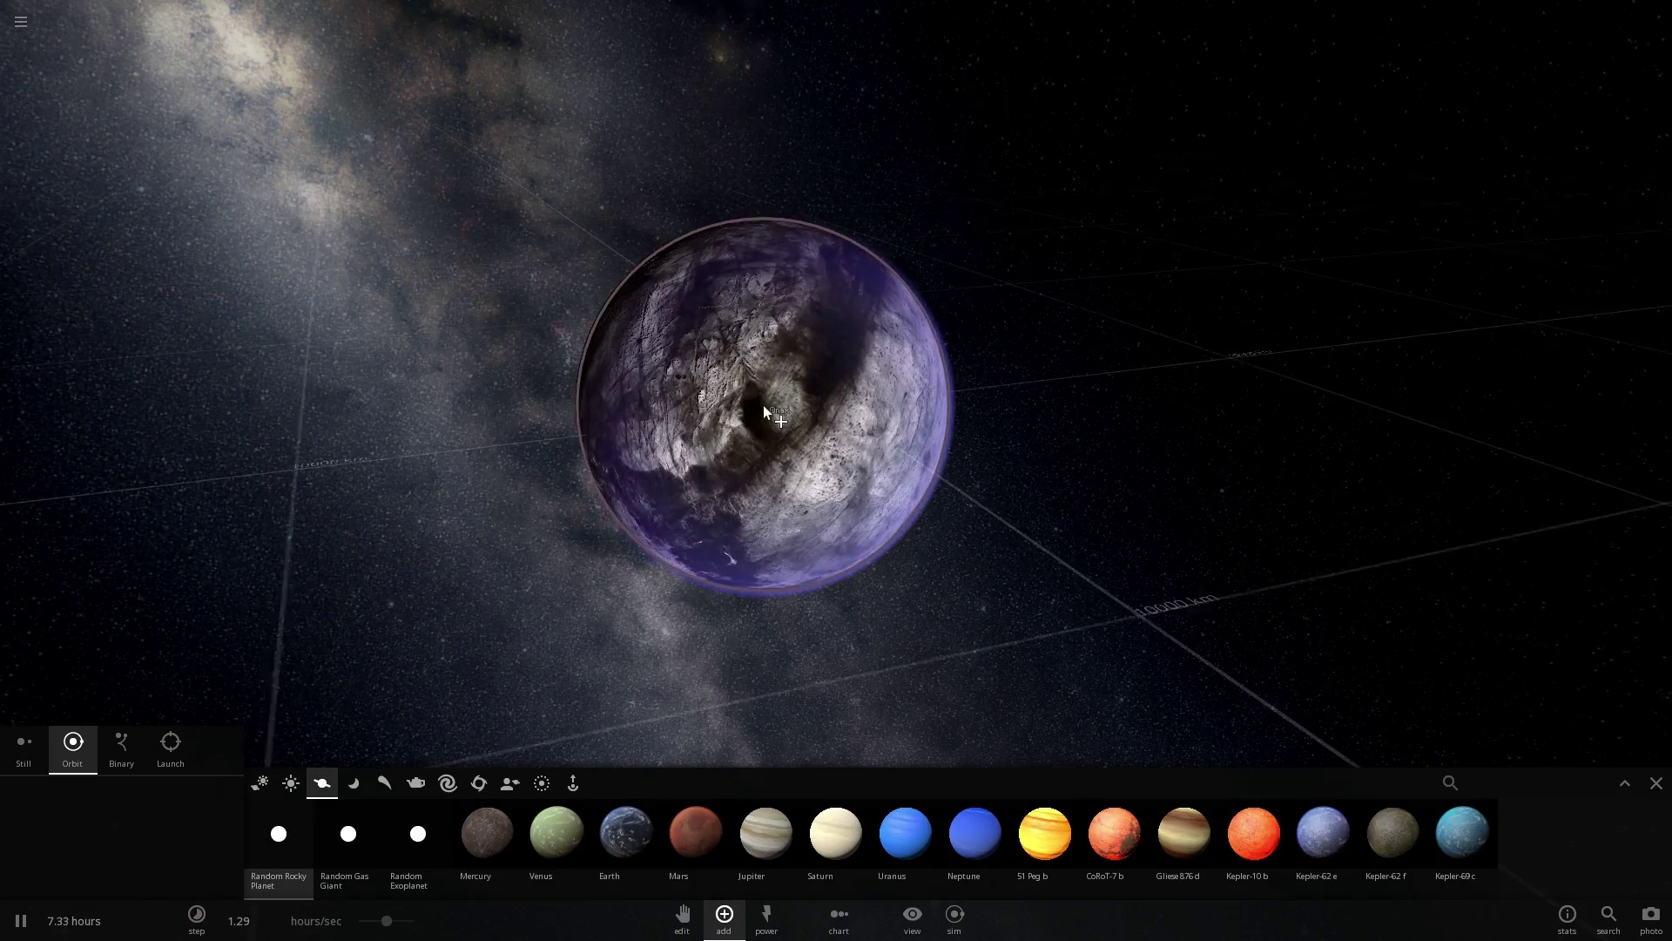
key(Escape)
scroll(498, 448, down, 5)
drag(588, 512, 267, 498)
drag(703, 455, 746, 449)
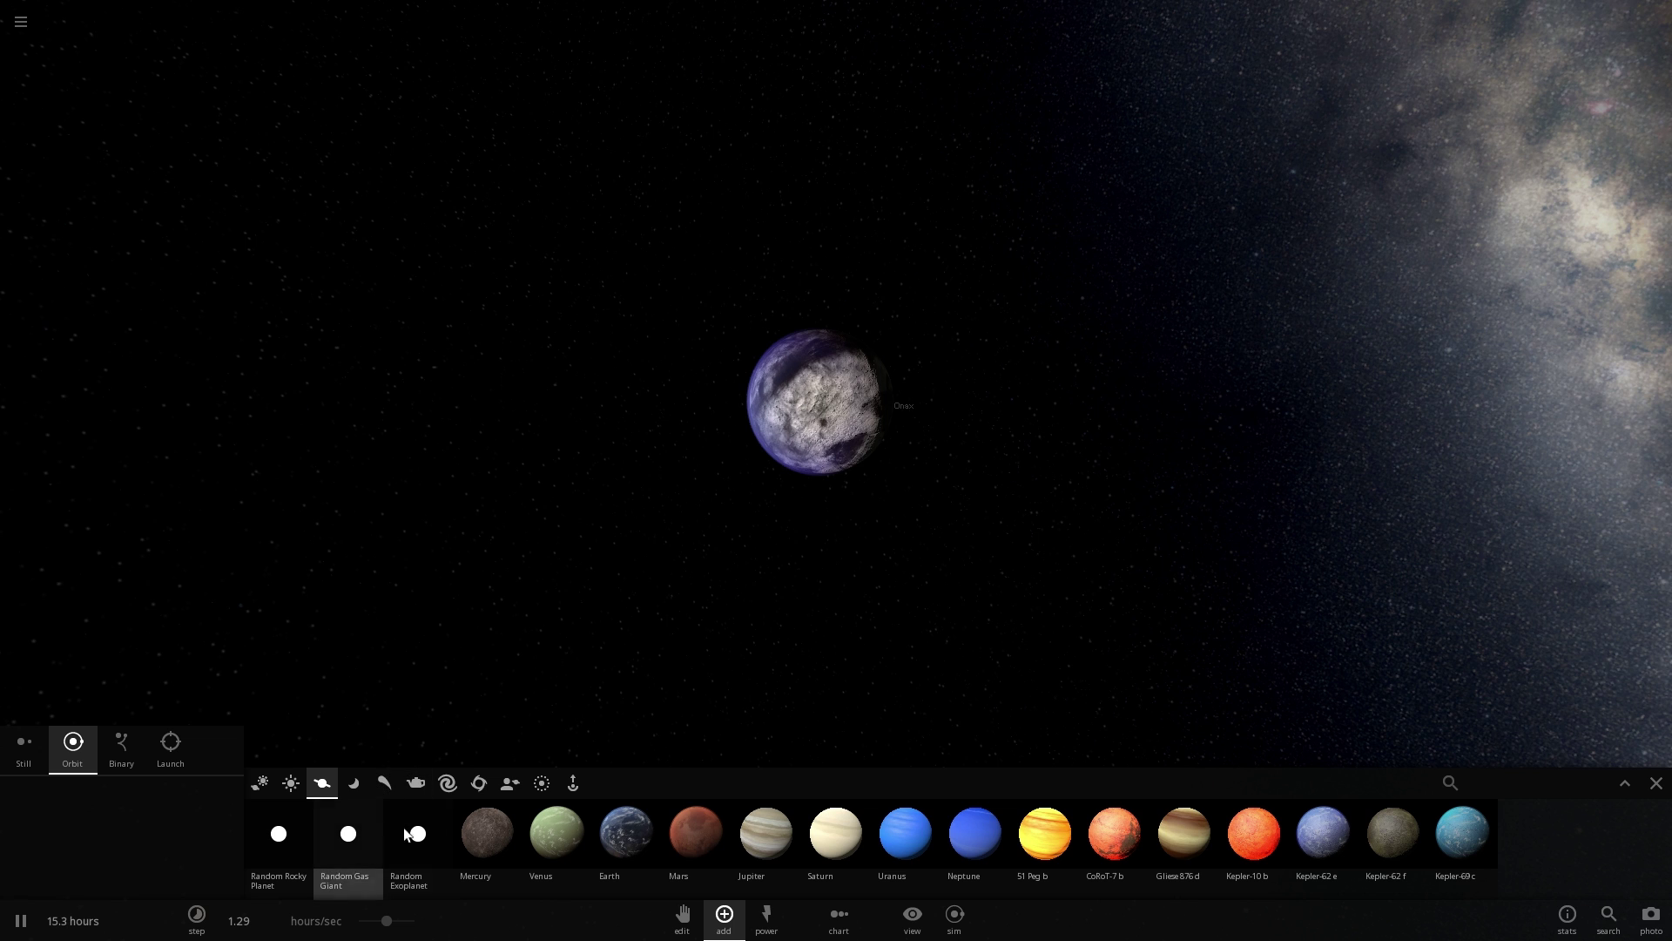
Step: Launch Mercury at the rocky planet with a launch velocity of 10.0 km/s and follow the collision fragments
mouse_move(477, 834)
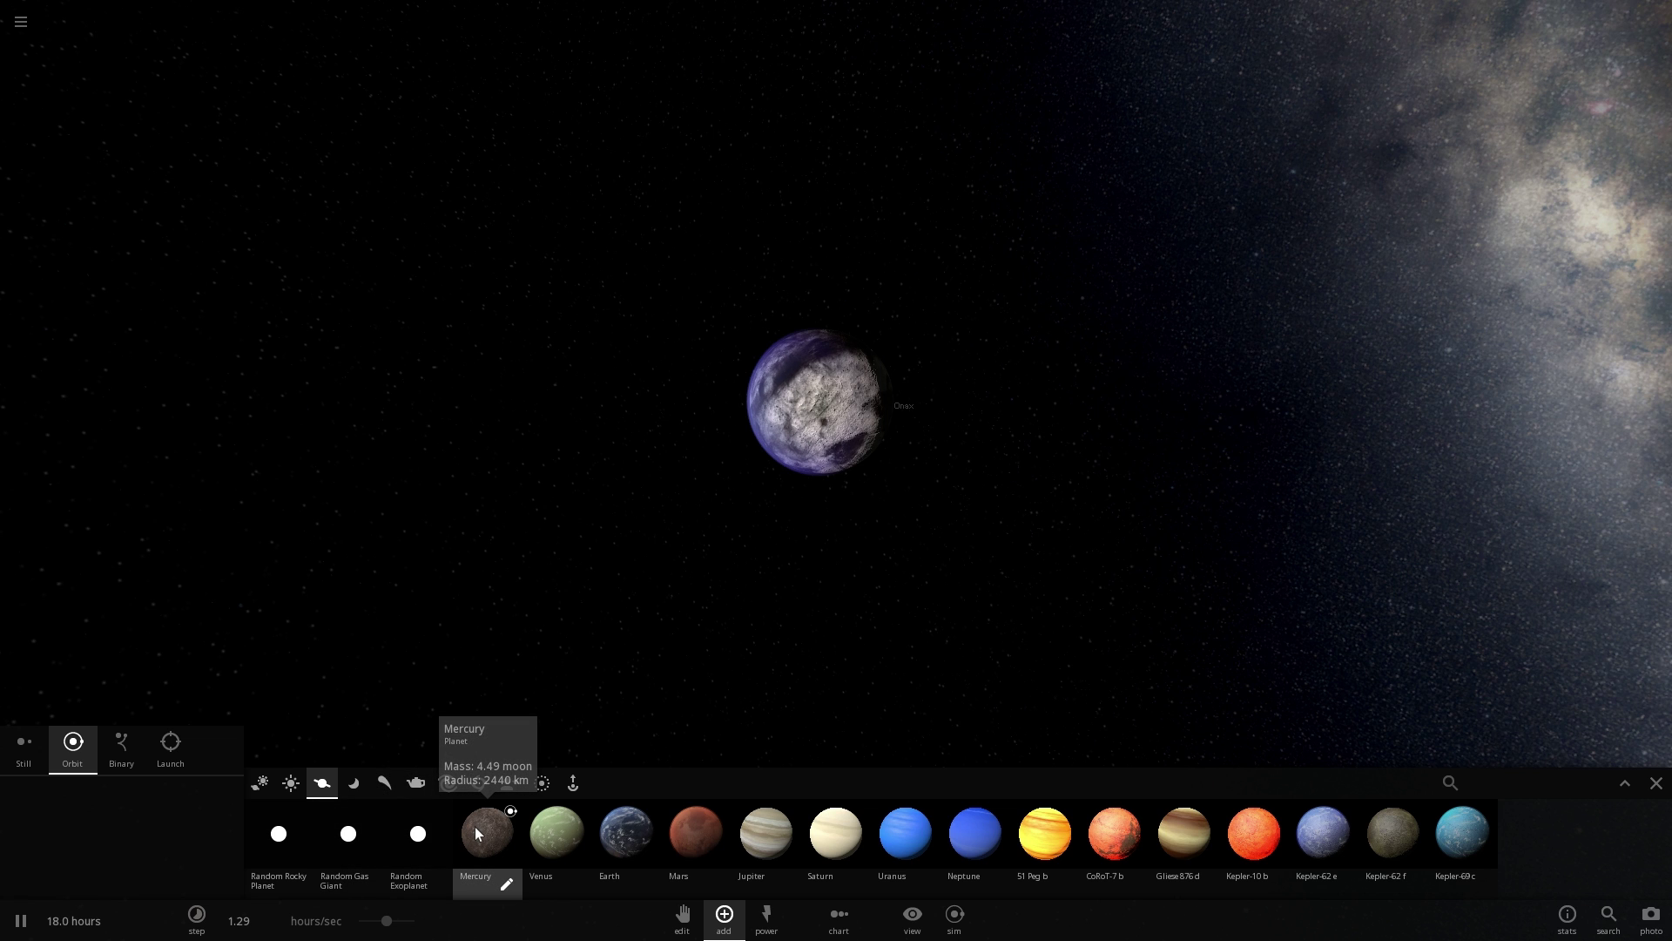
click(174, 746)
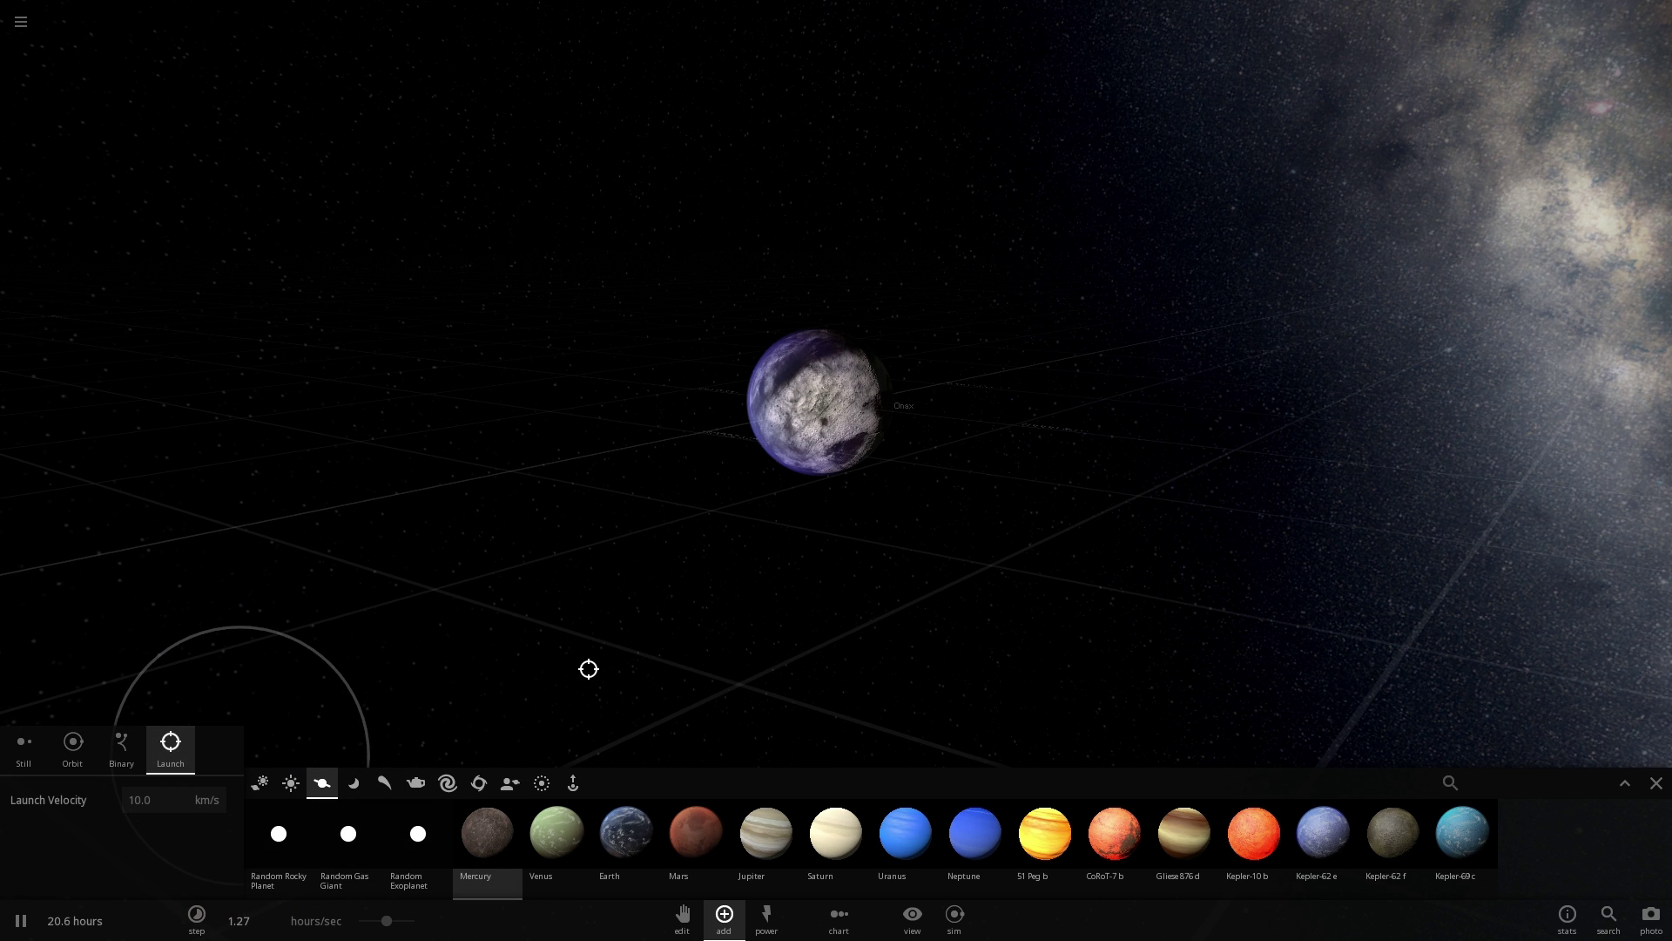
right_drag(646, 665, 706, 609)
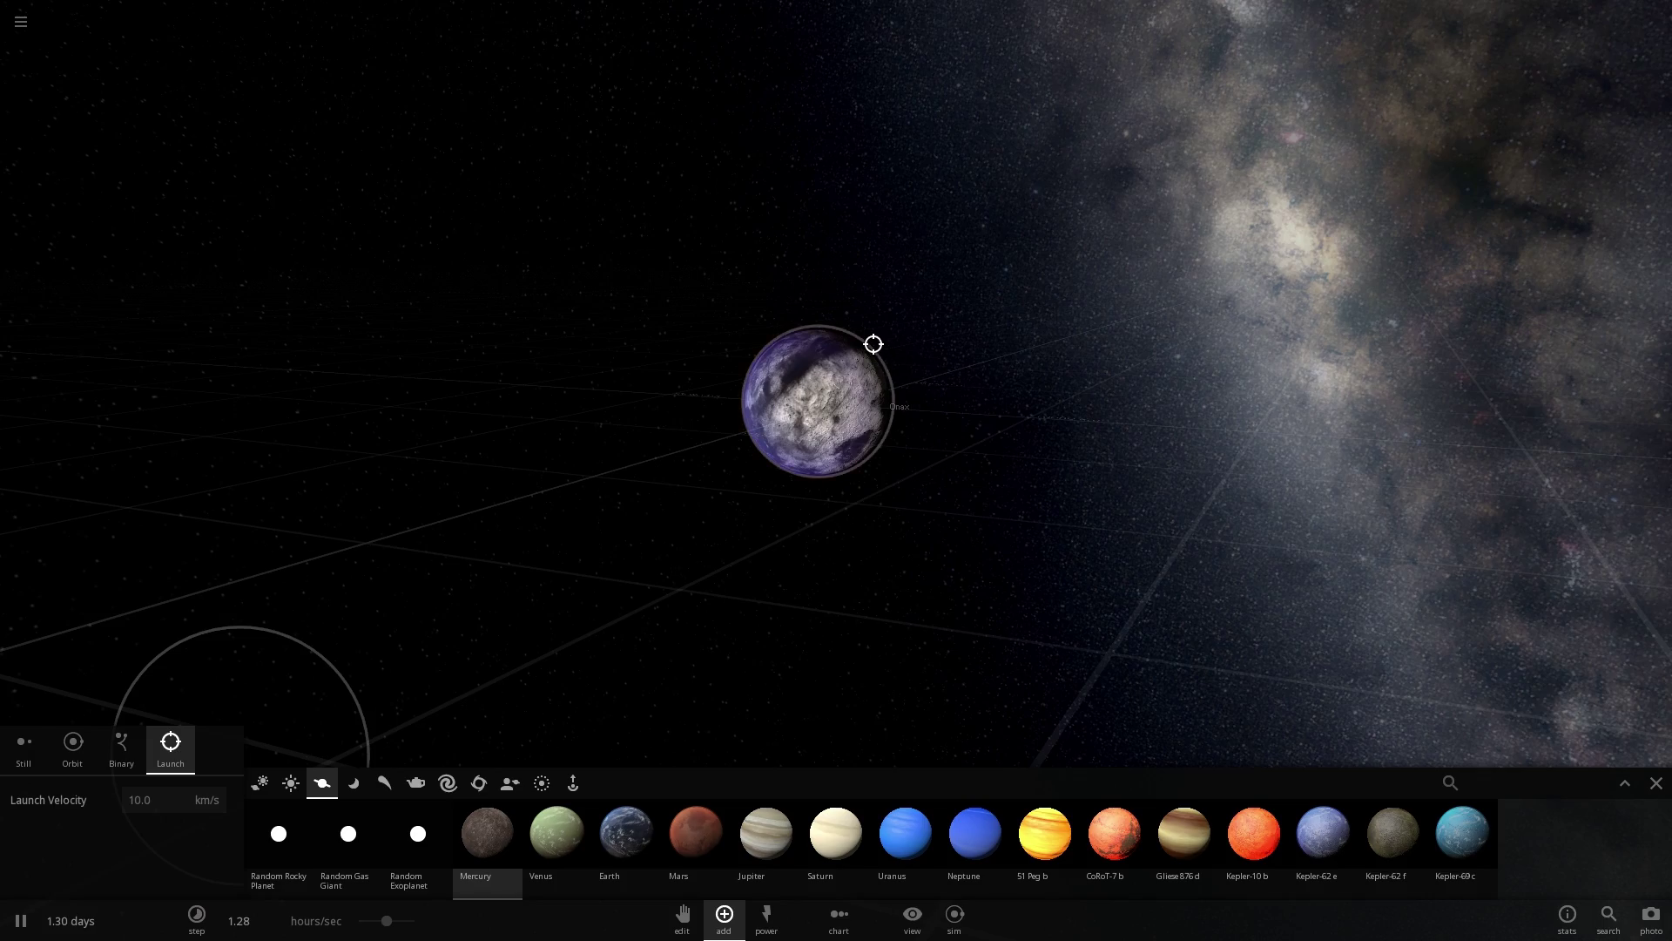
click(873, 343)
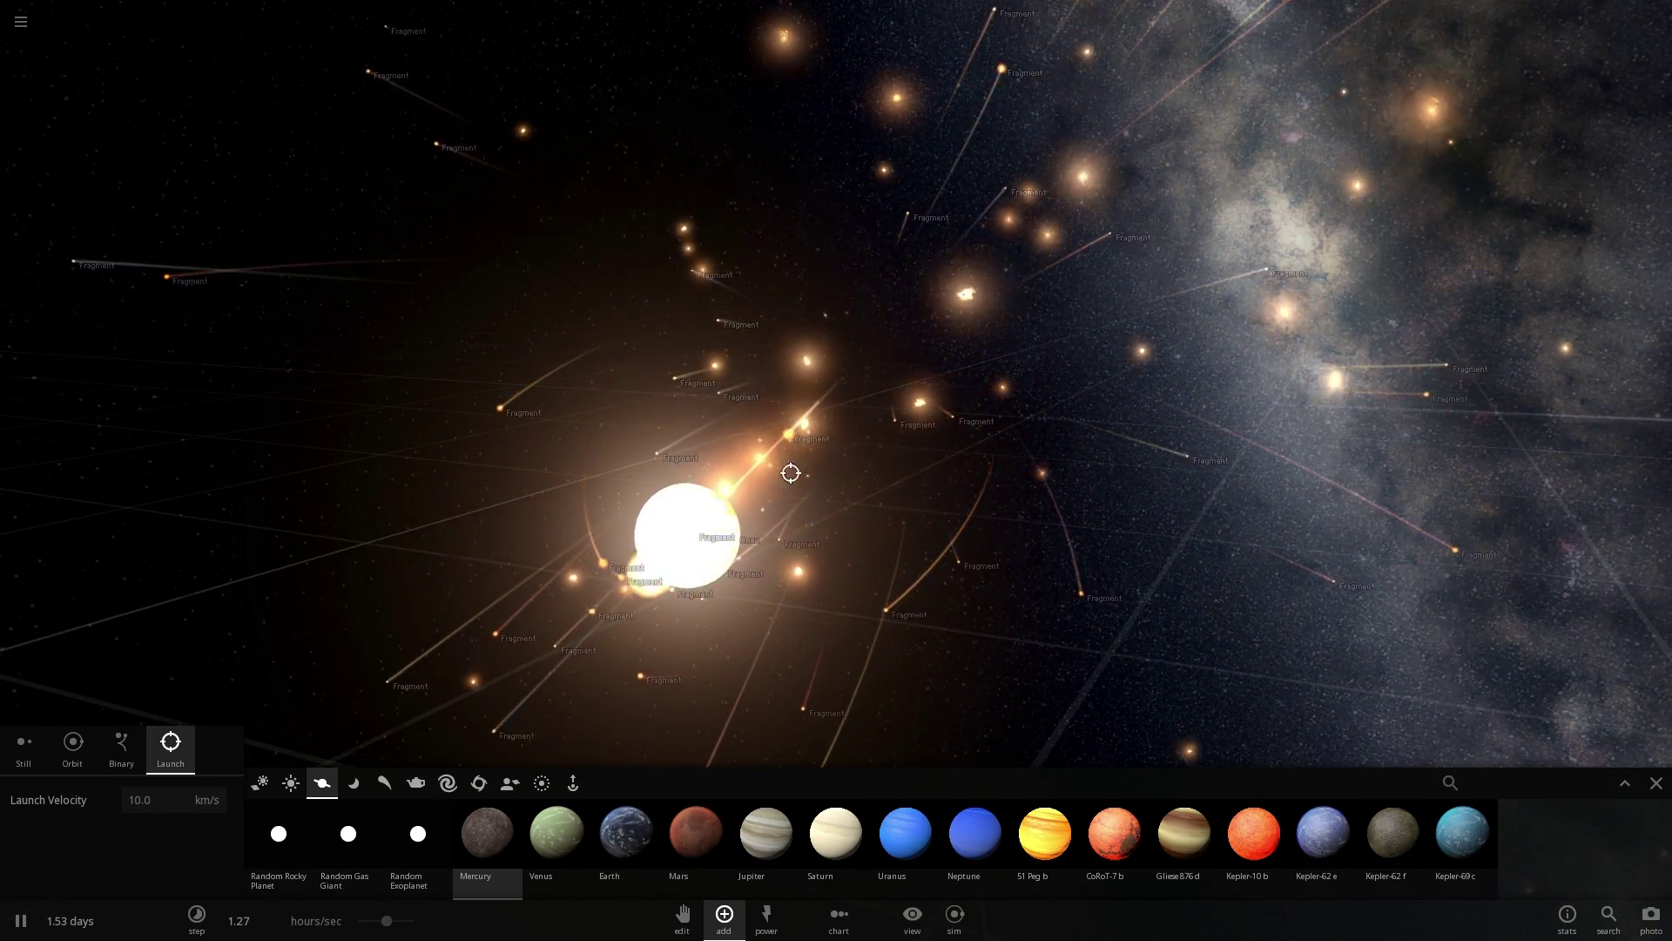
right_drag(791, 473, 798, 438)
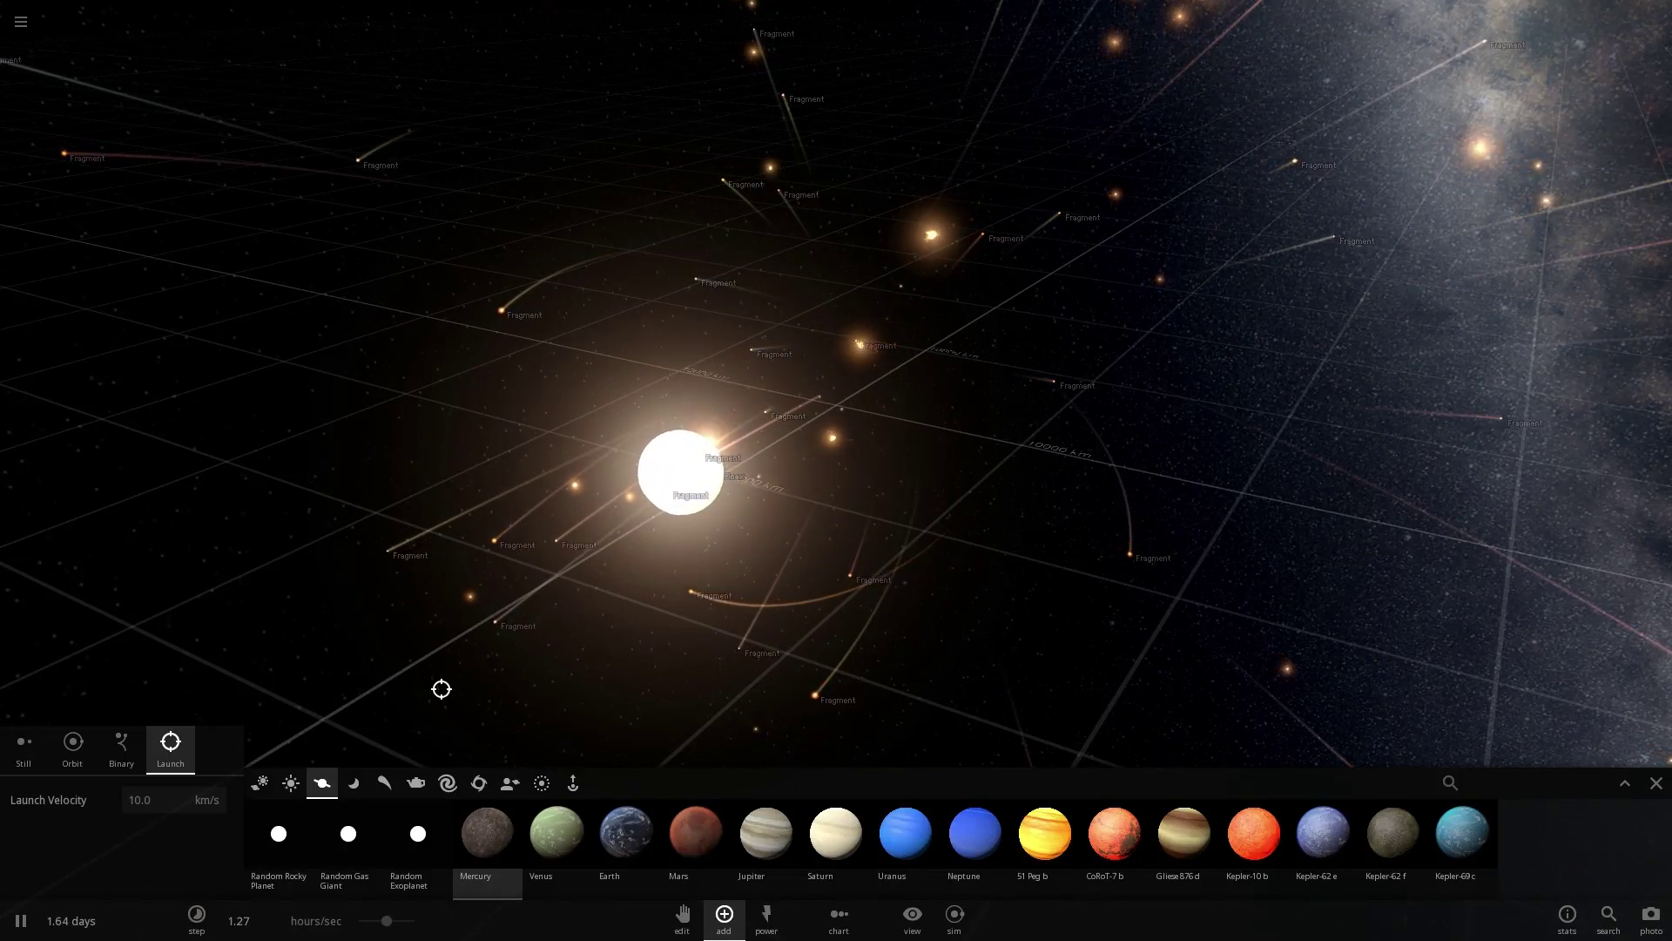
right_drag(521, 660, 447, 526)
scroll(493, 601, down, 2)
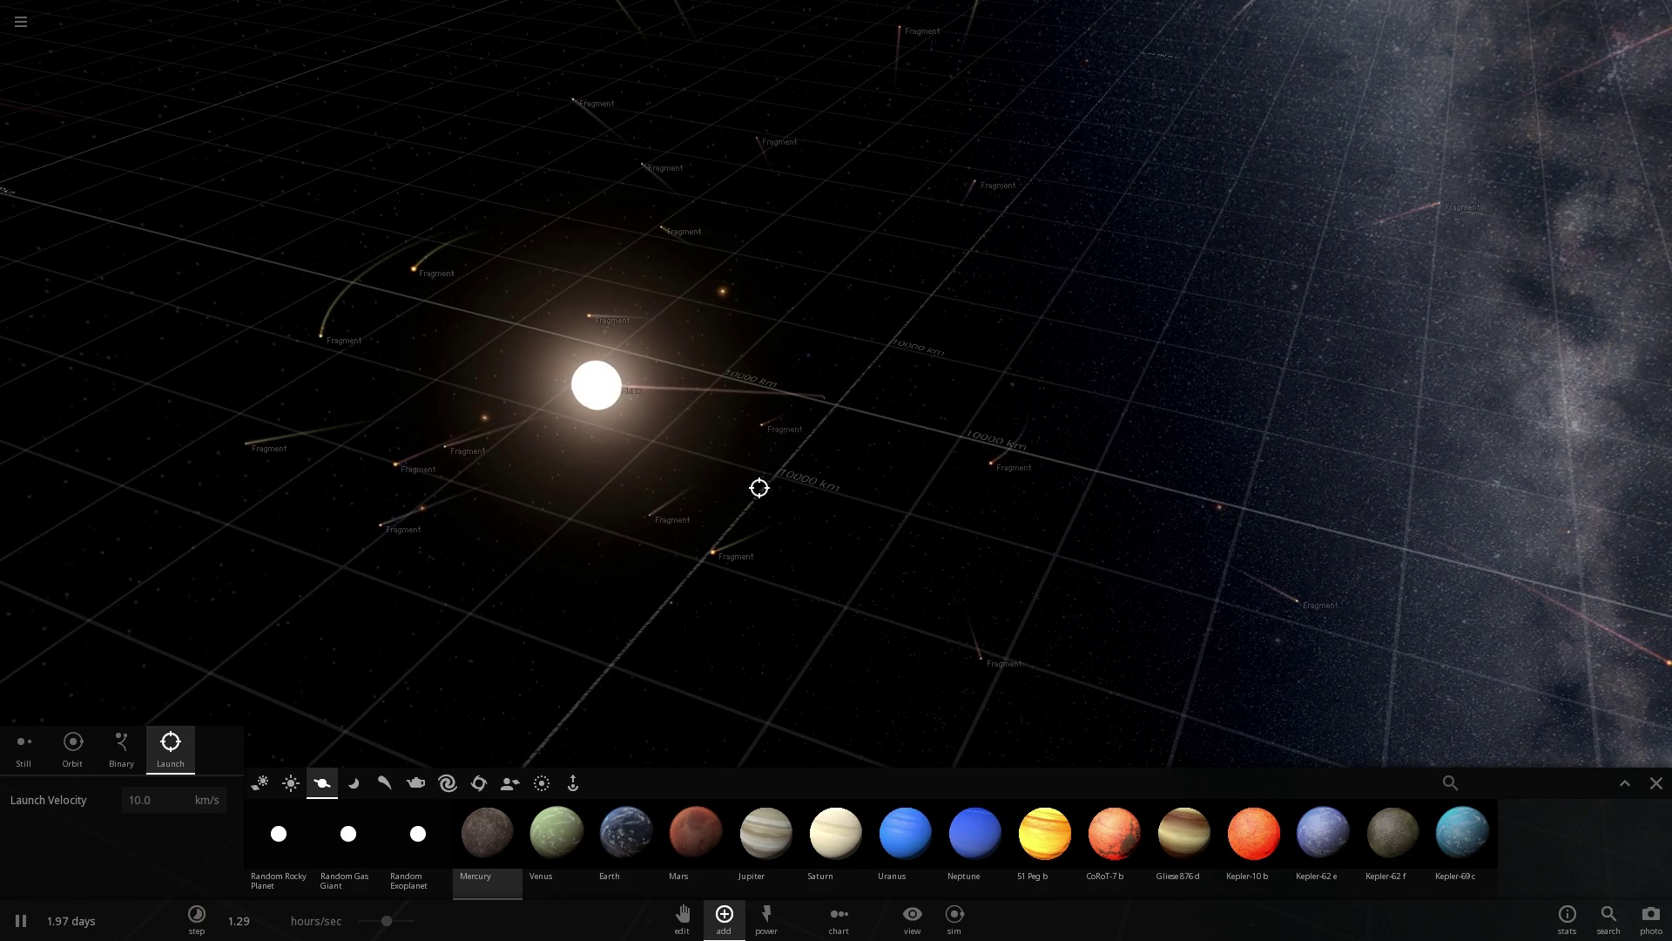
right_drag(759, 487, 719, 549)
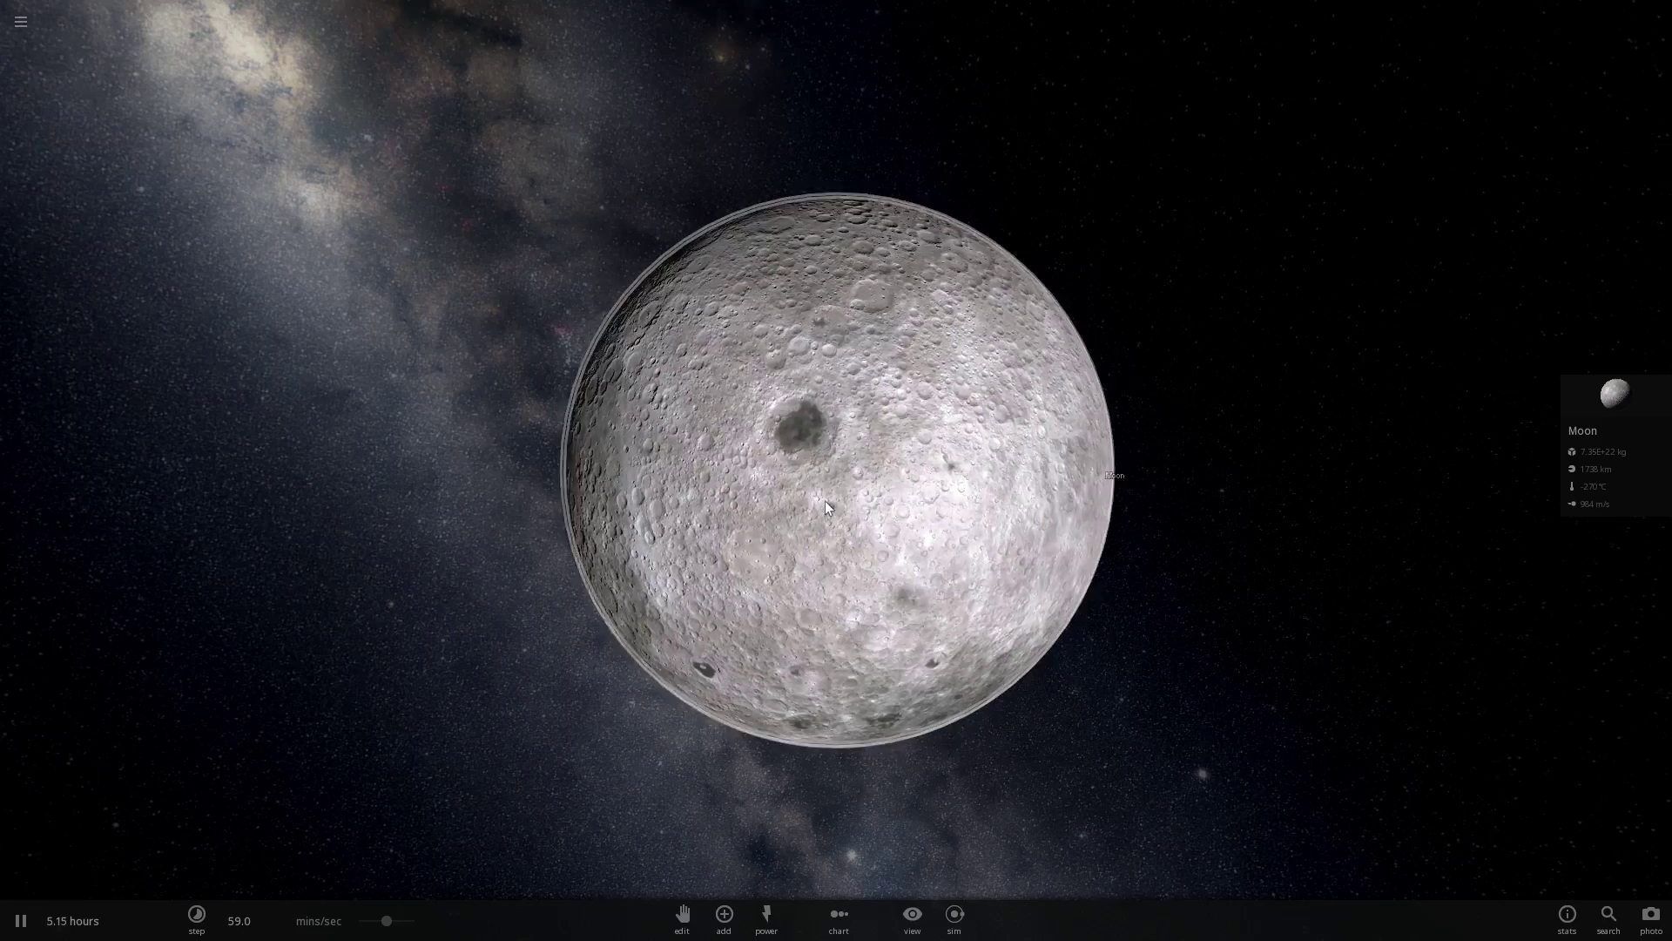
Step: Examine the Moon's cratered surface and dark patches from several angles and distances
scroll(825, 500, down, 2)
drag(822, 495, 914, 468)
scroll(826, 484, up, 5)
scroll(825, 484, up, 1)
scroll(923, 466, down, 5)
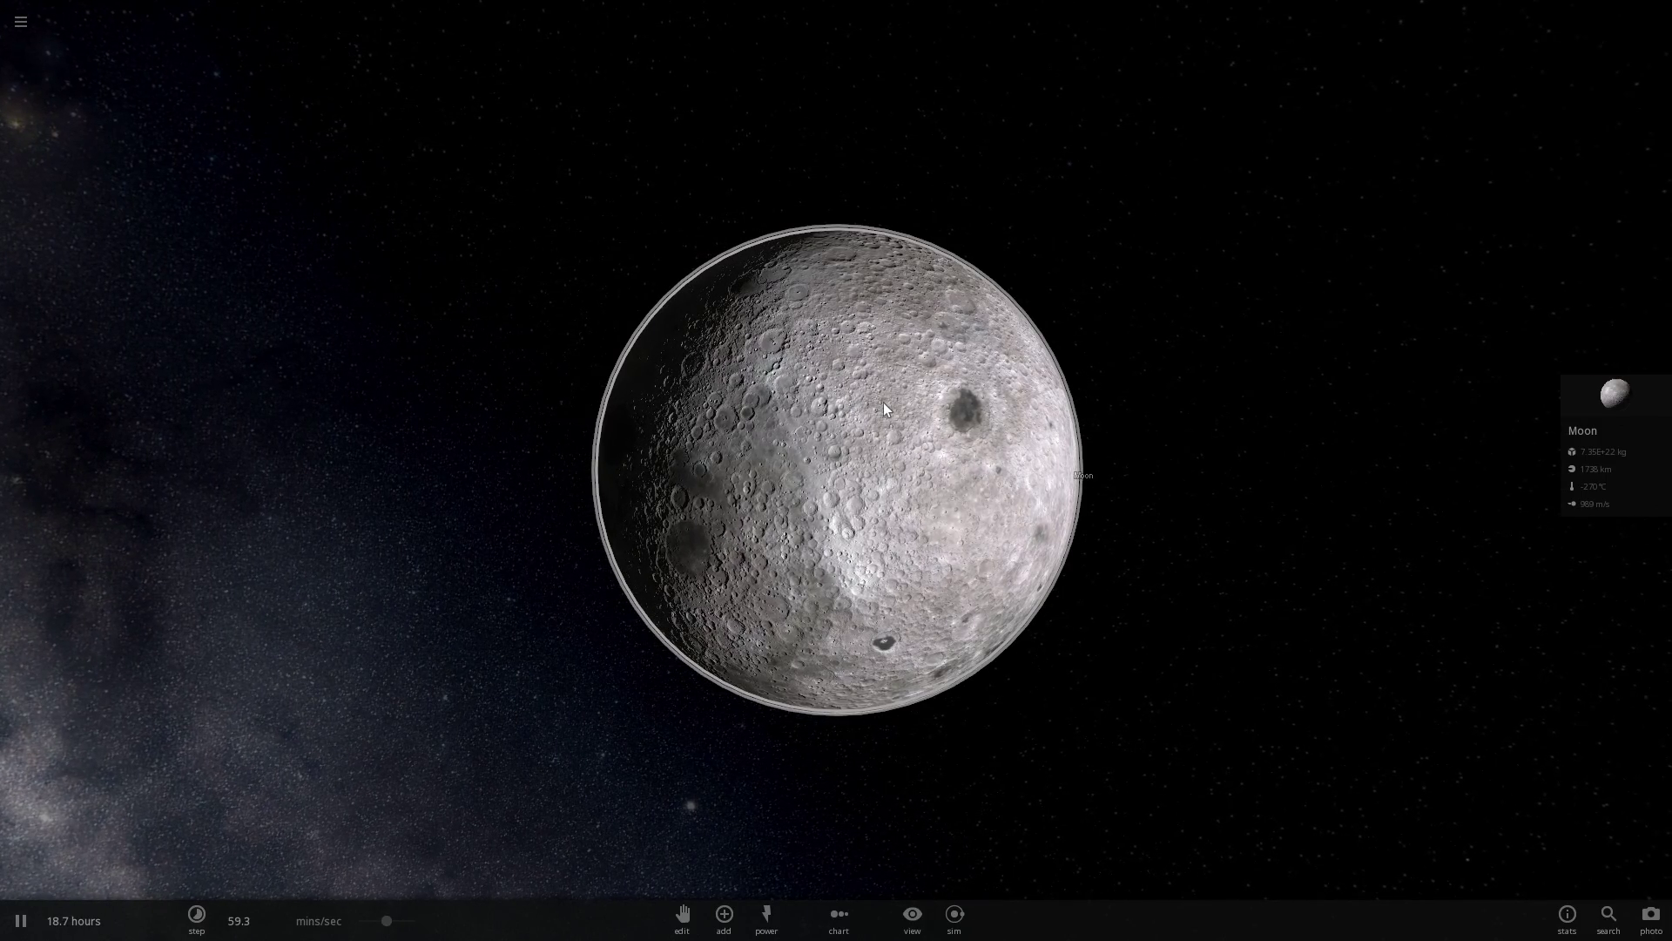
drag(891, 395, 838, 429)
scroll(848, 401, up, 3)
scroll(848, 401, up, 2)
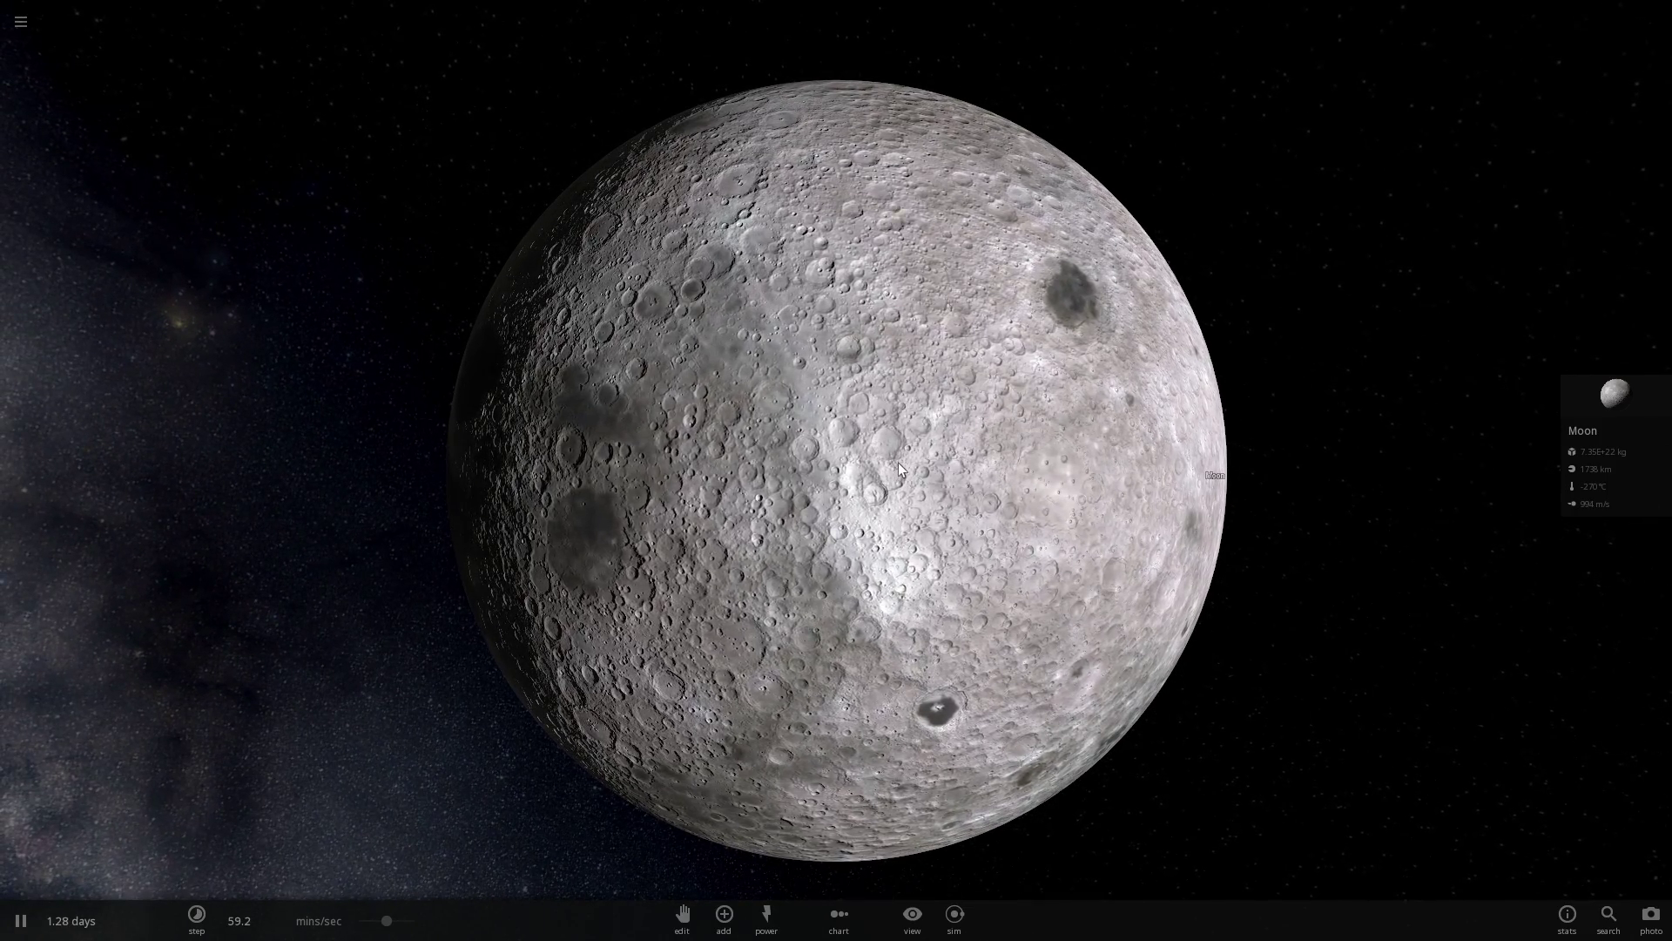
scroll(901, 461, down, 5)
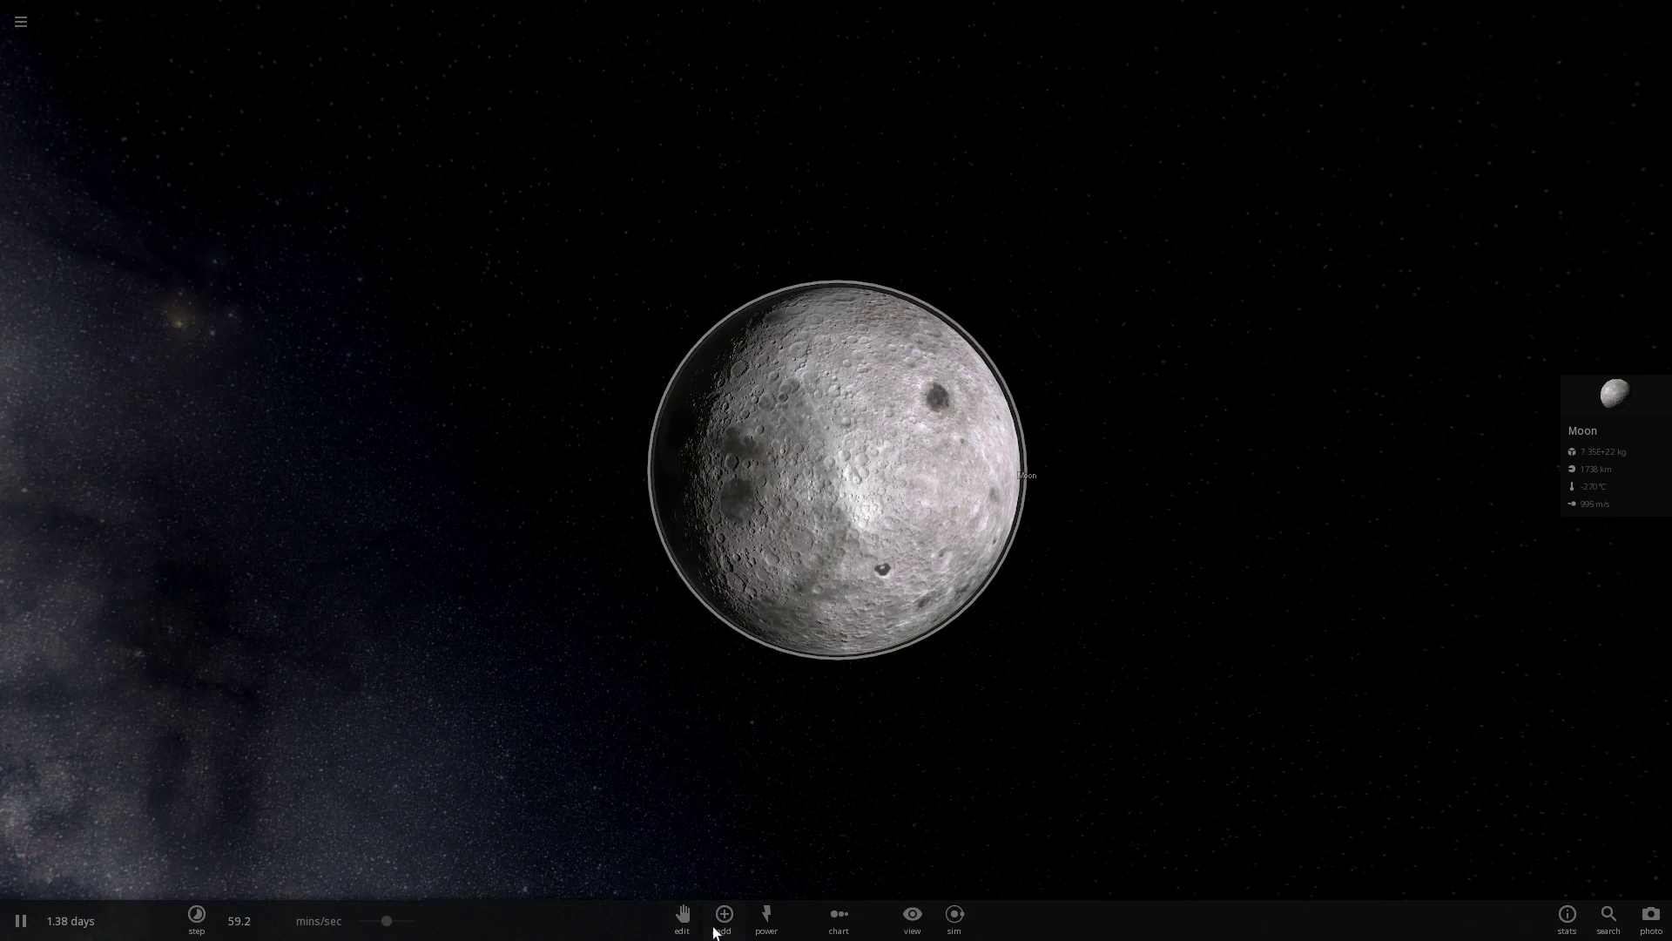
Step: Launch the dwarf planet Haumea at the Moon with a launch velocity of 10.0 km/s
click(715, 927)
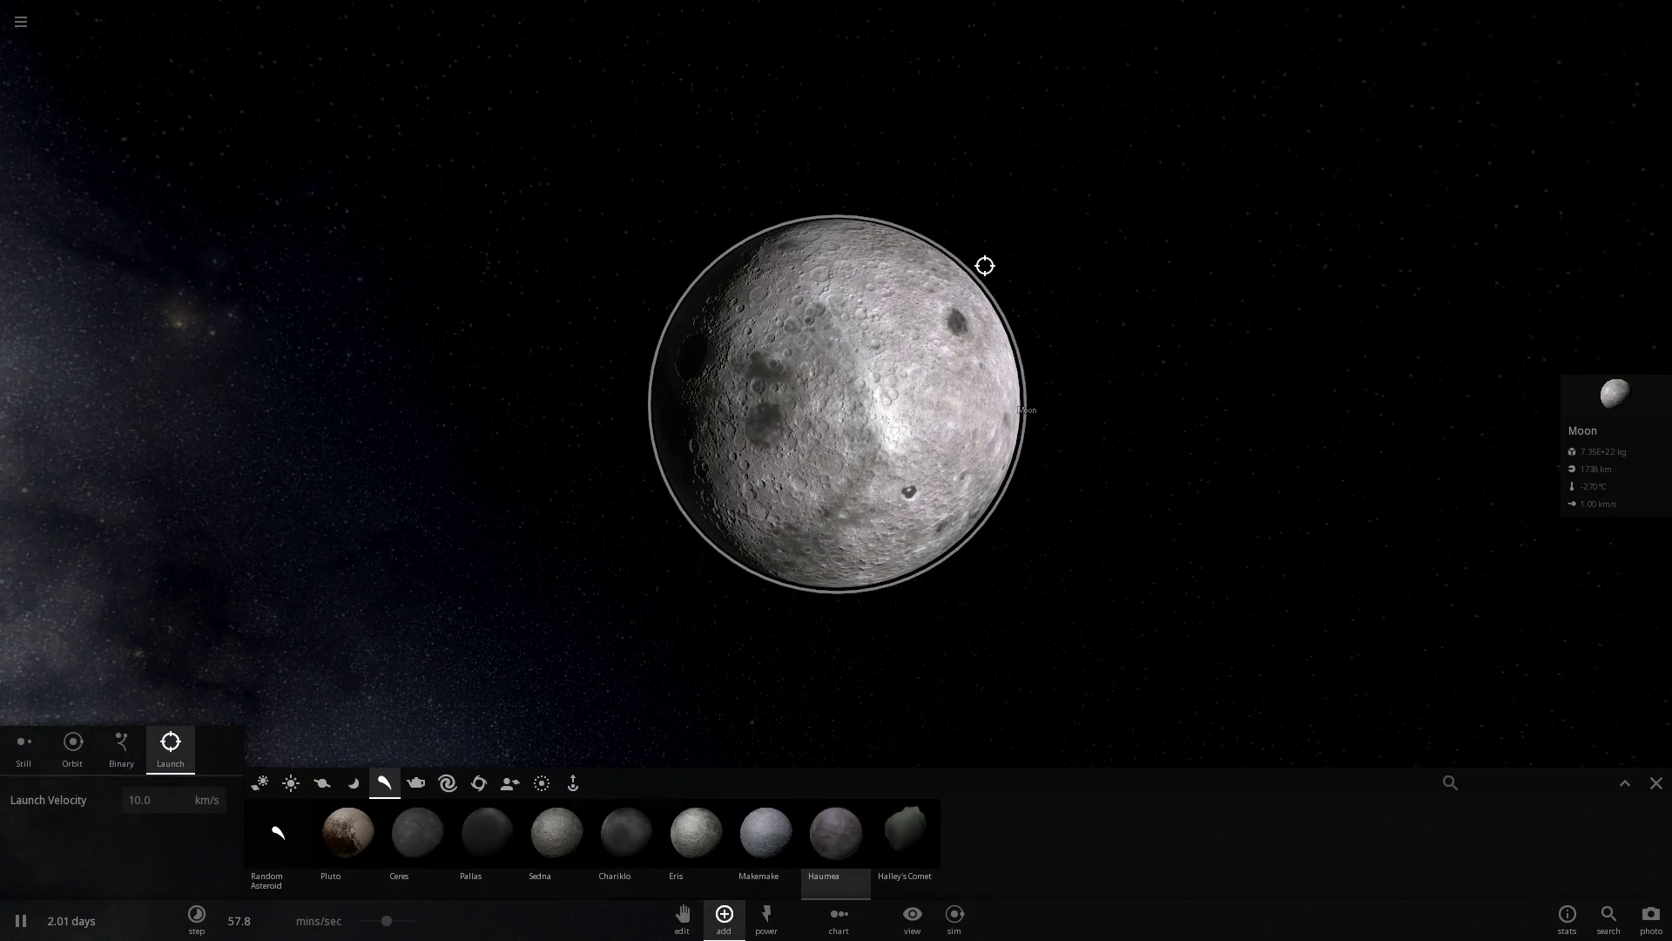
click(982, 266)
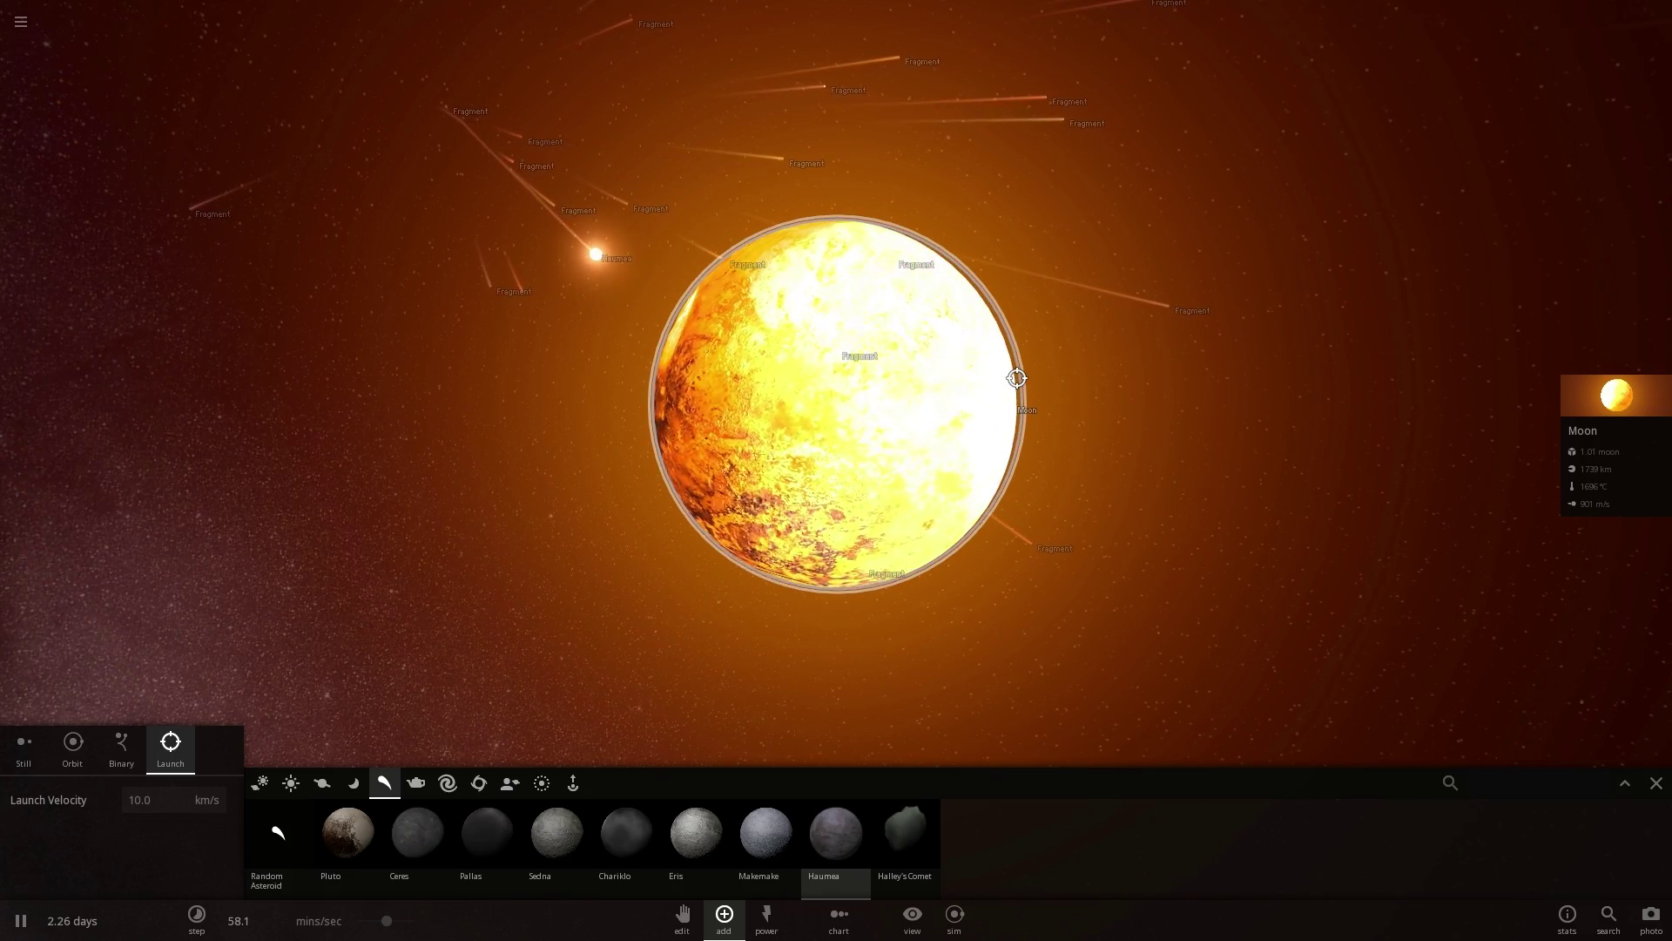
scroll(1016, 378, down, 5)
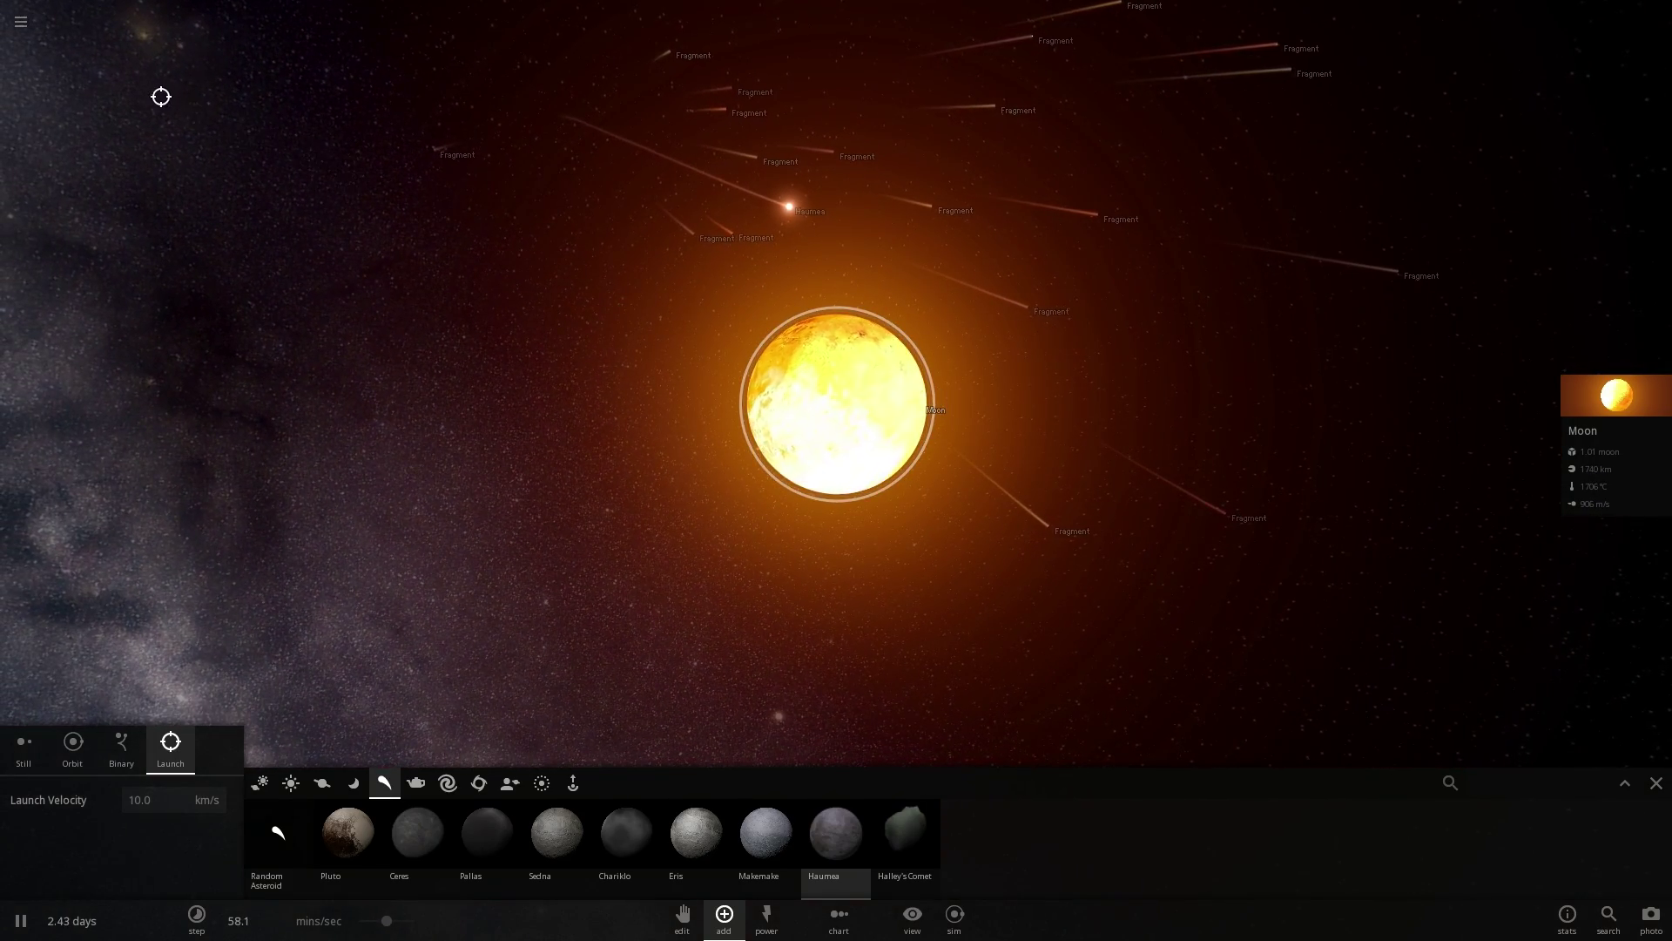
Step: Open the Earth & Moon simulation and launch Mercury at Earth at 10.0 km/s with the simulation speed reduced
click(21, 30)
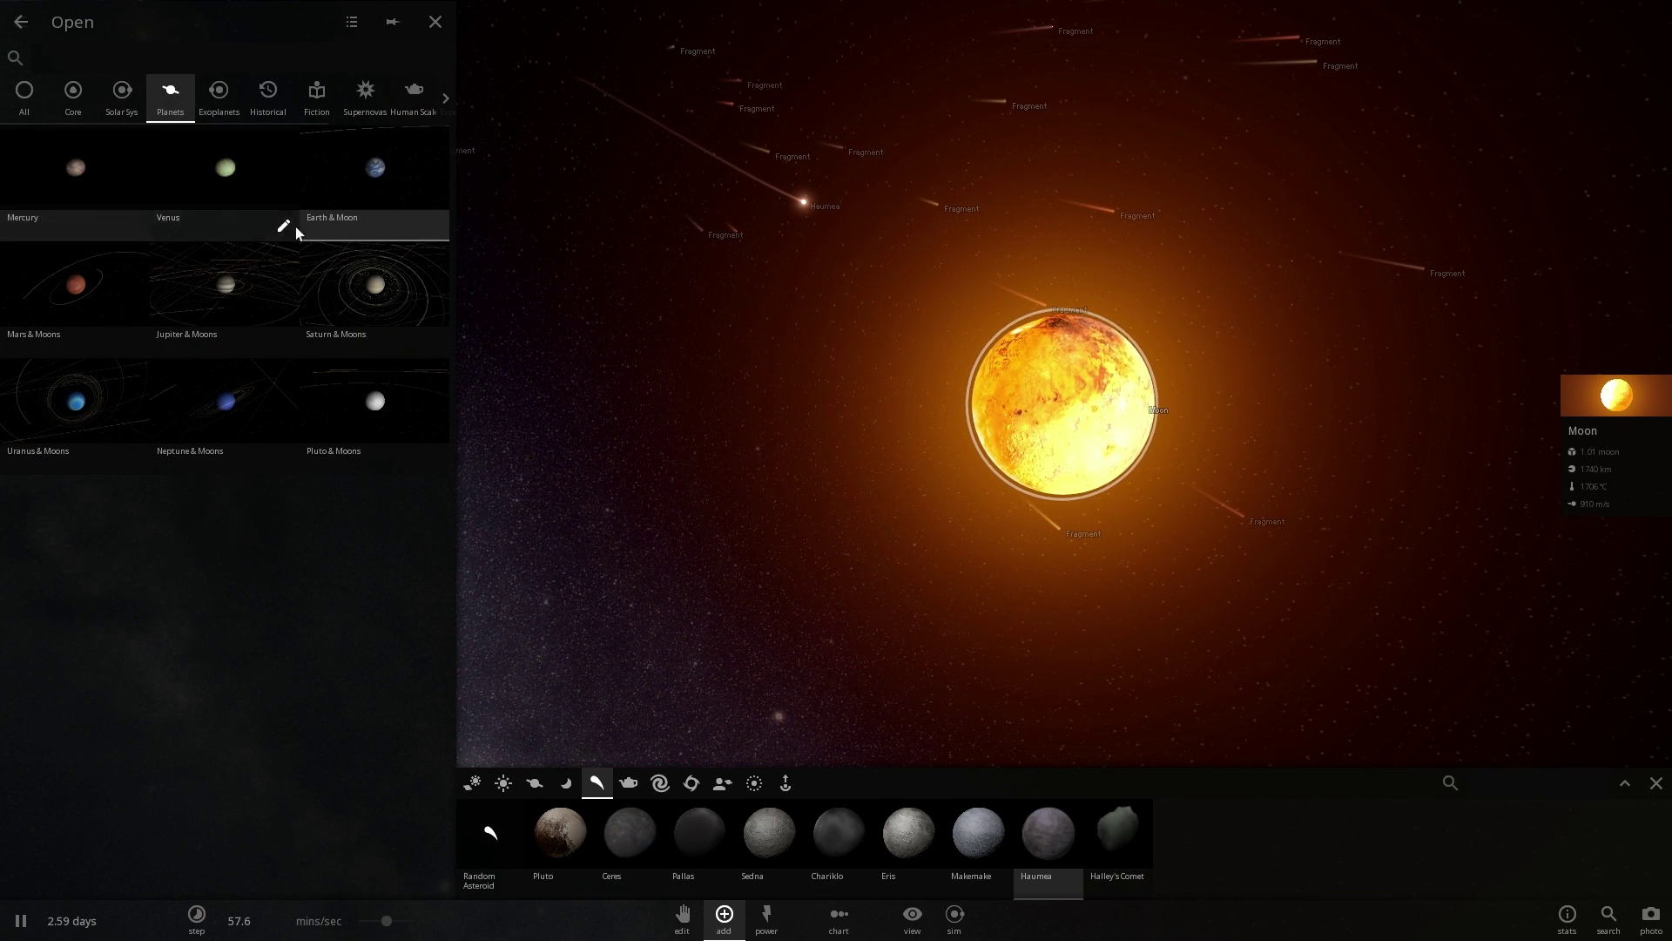
click(357, 179)
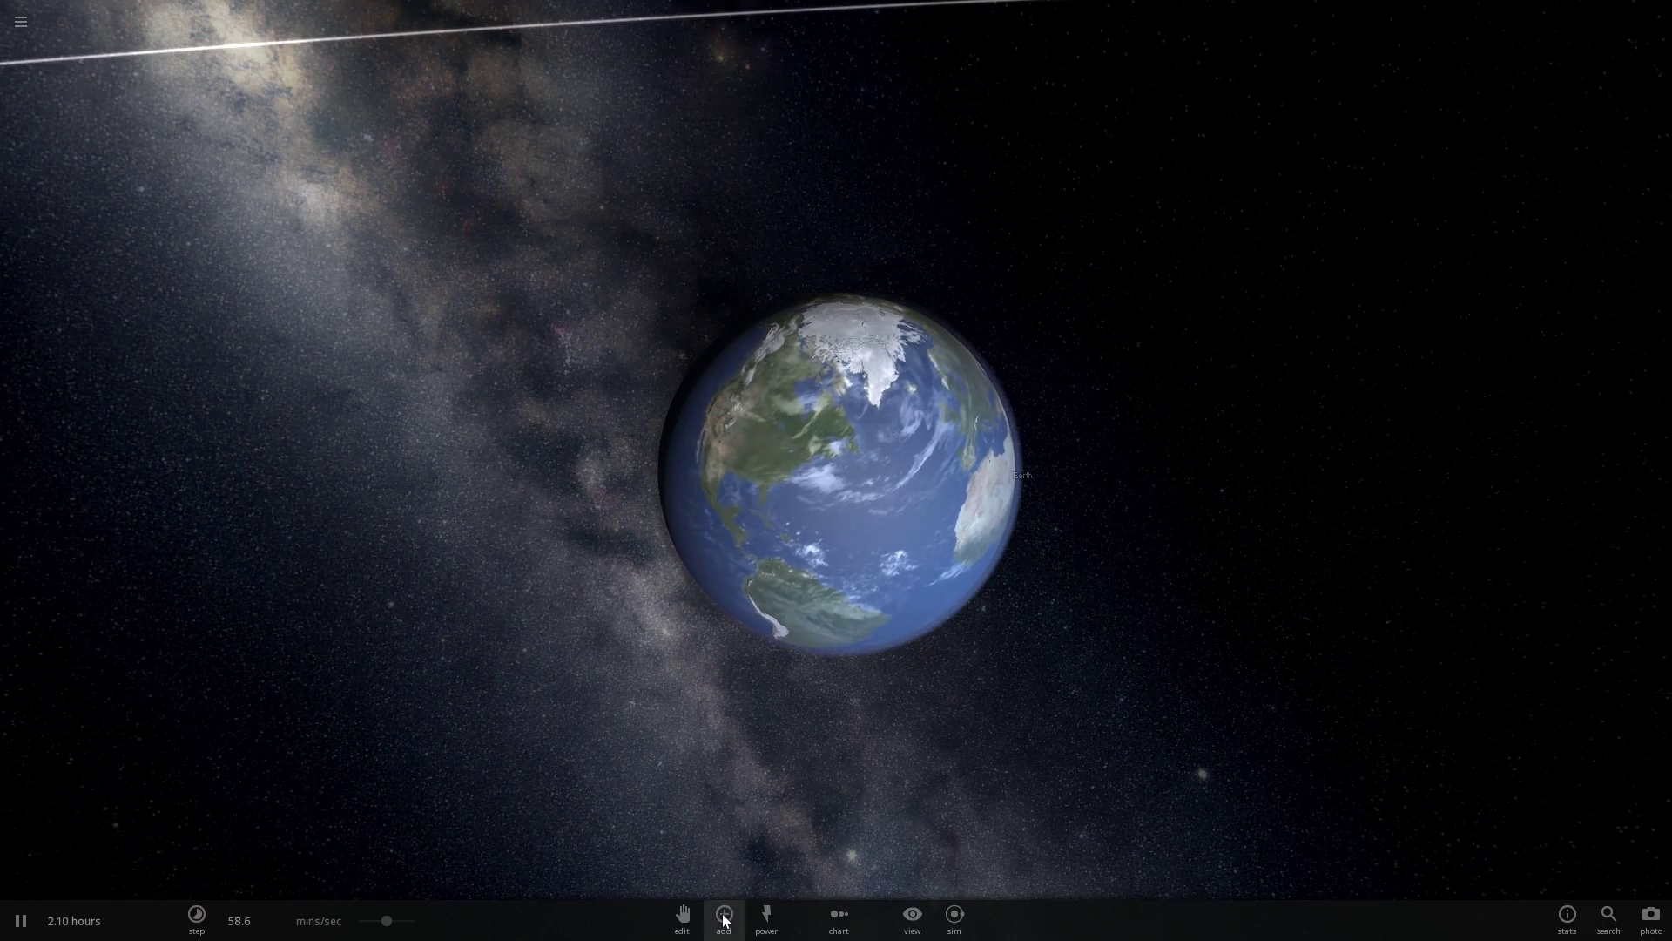
click(316, 779)
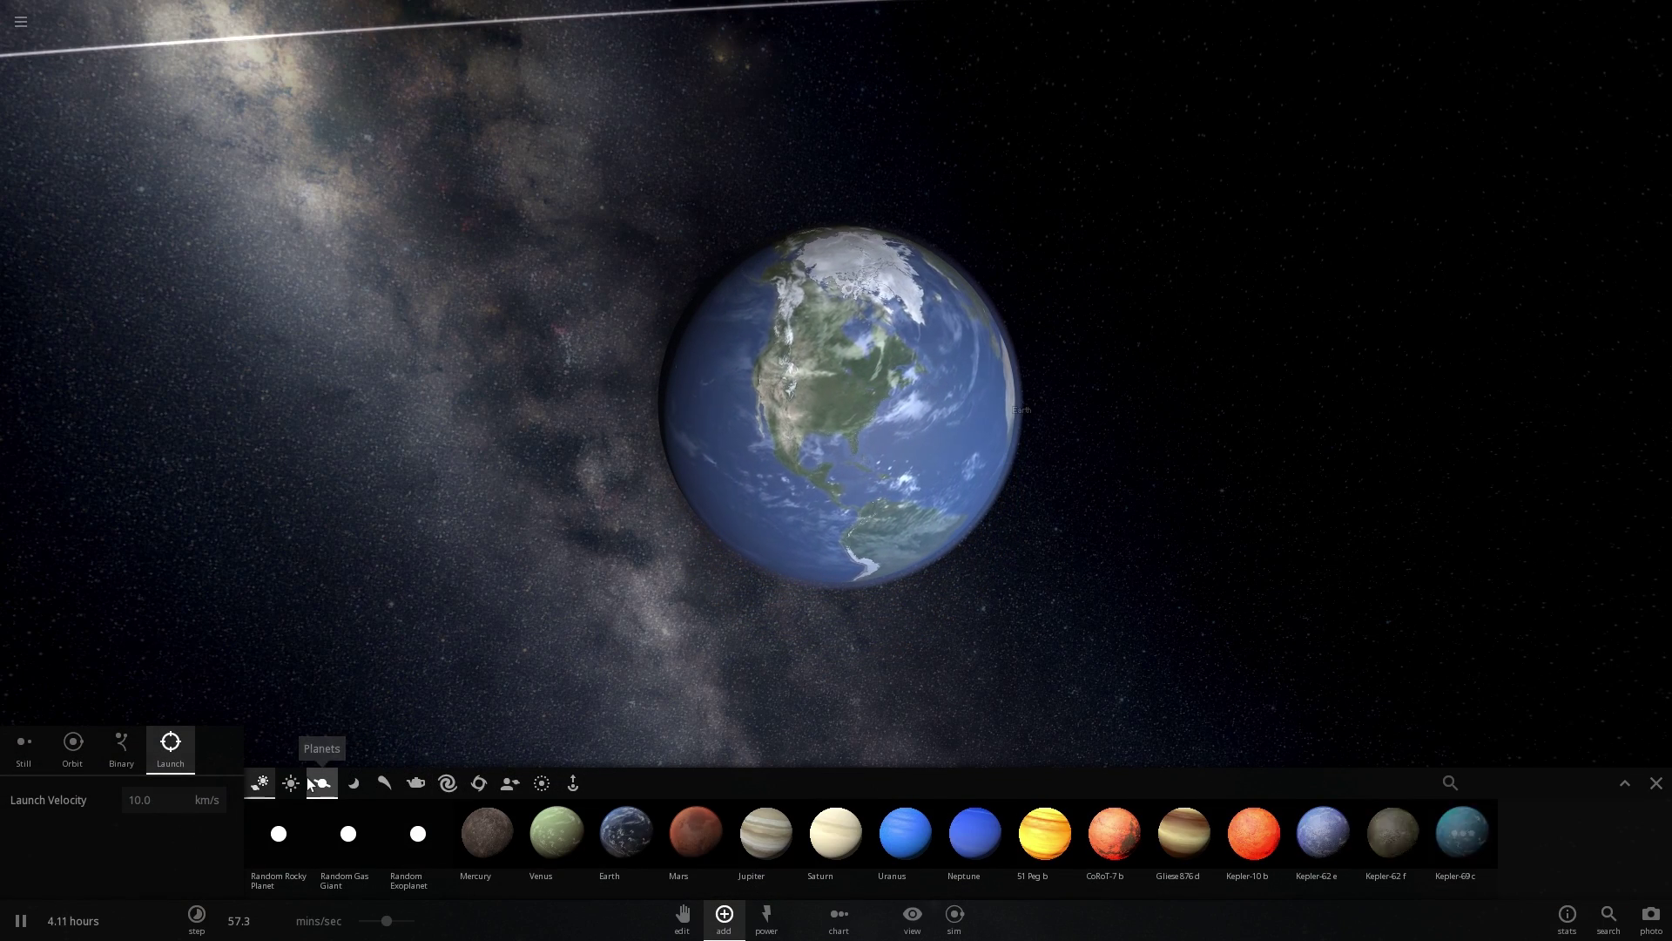
click(472, 847)
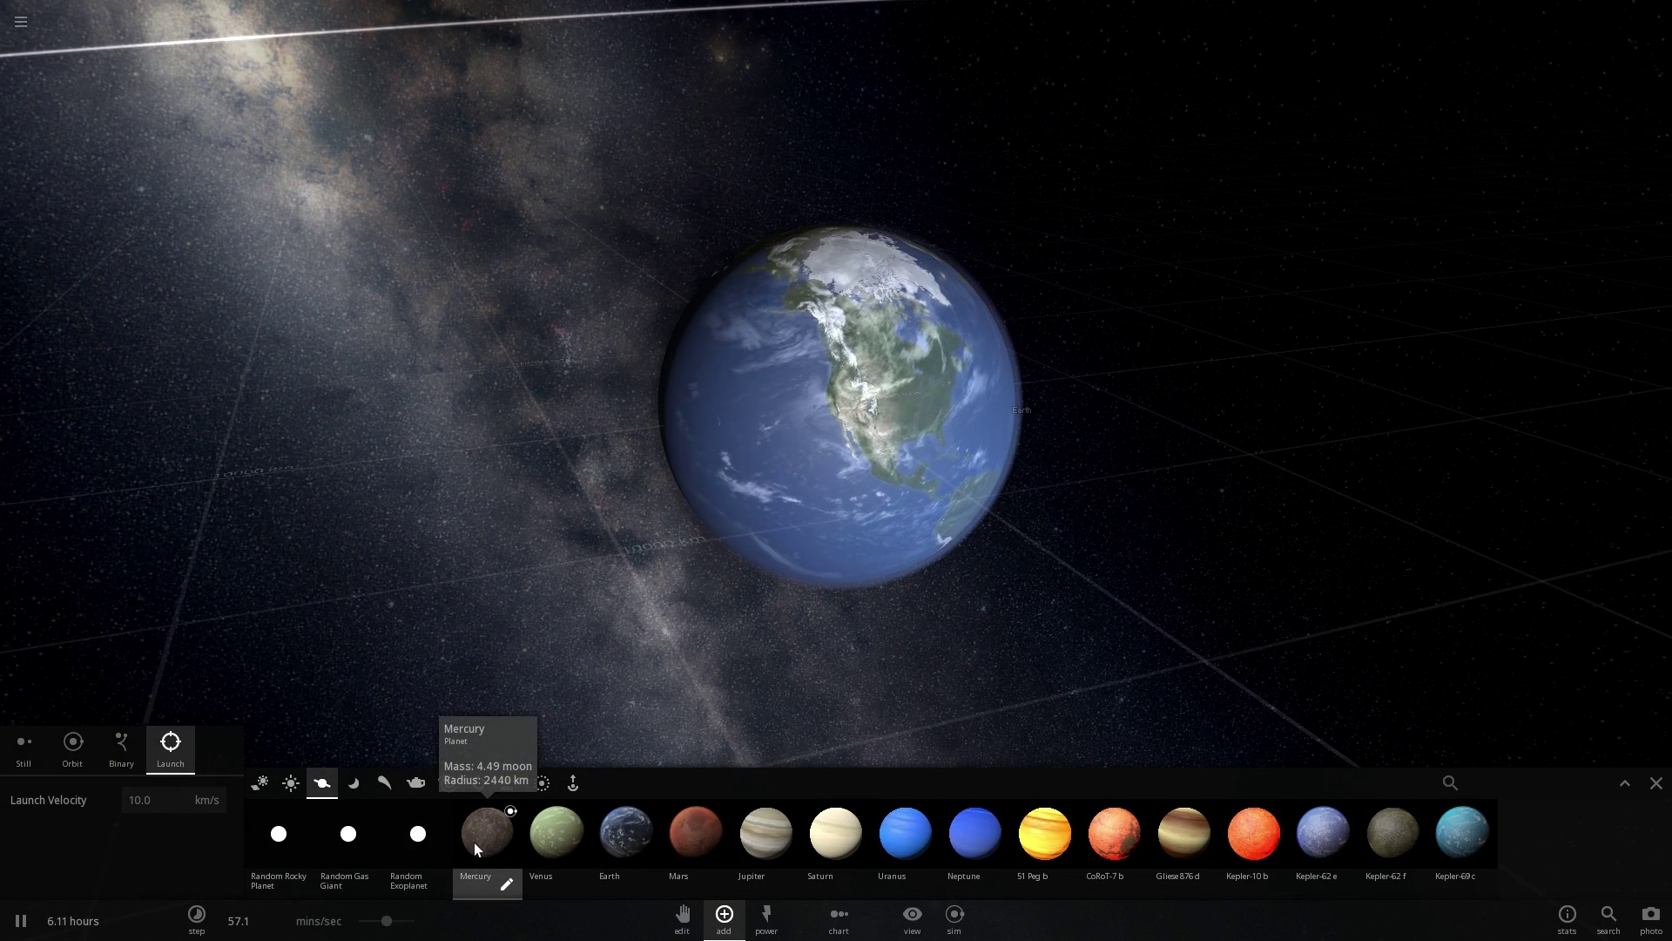
scroll(661, 676, down, 1)
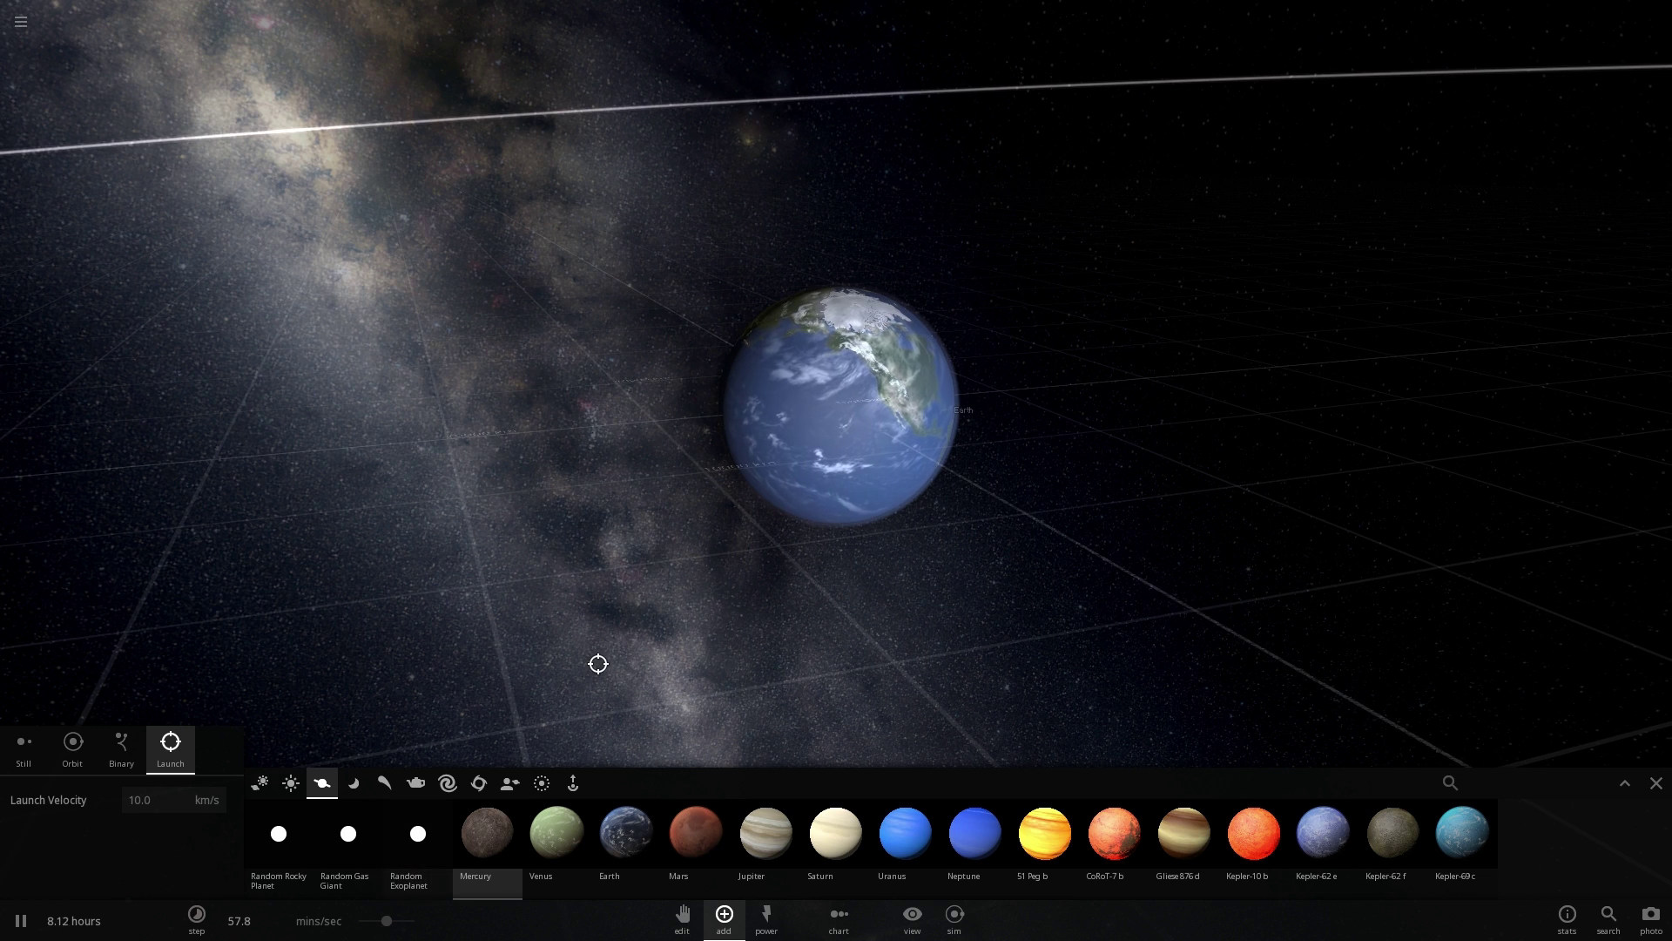
scroll(633, 635, down, 3)
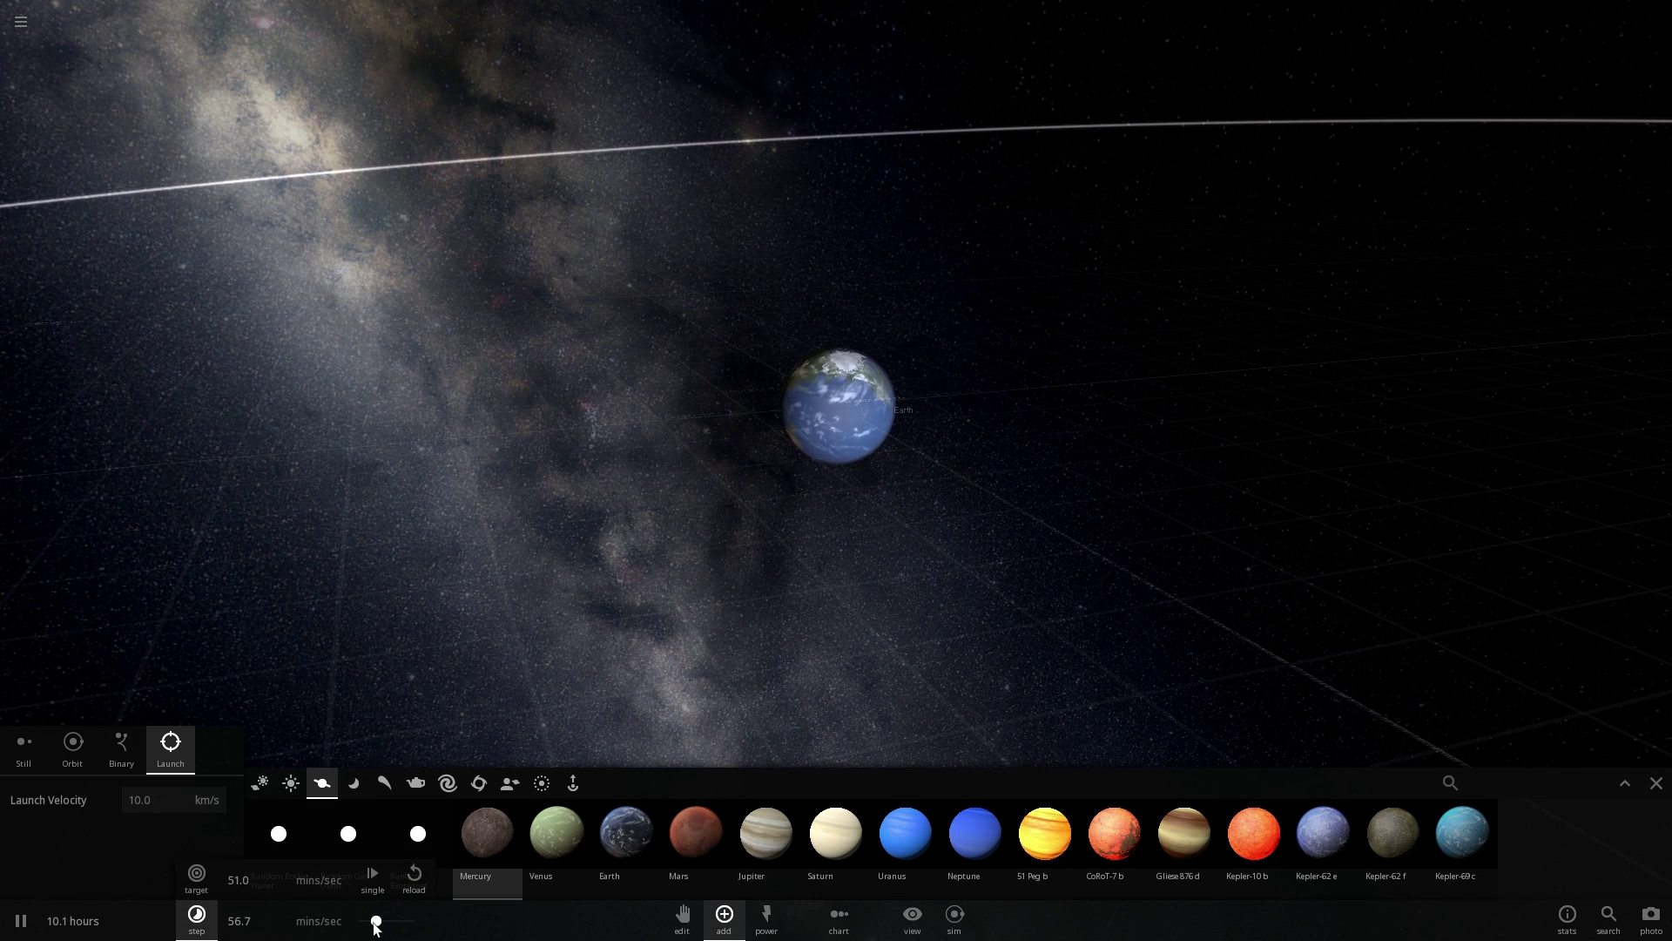
drag(374, 923, 372, 920)
click(837, 422)
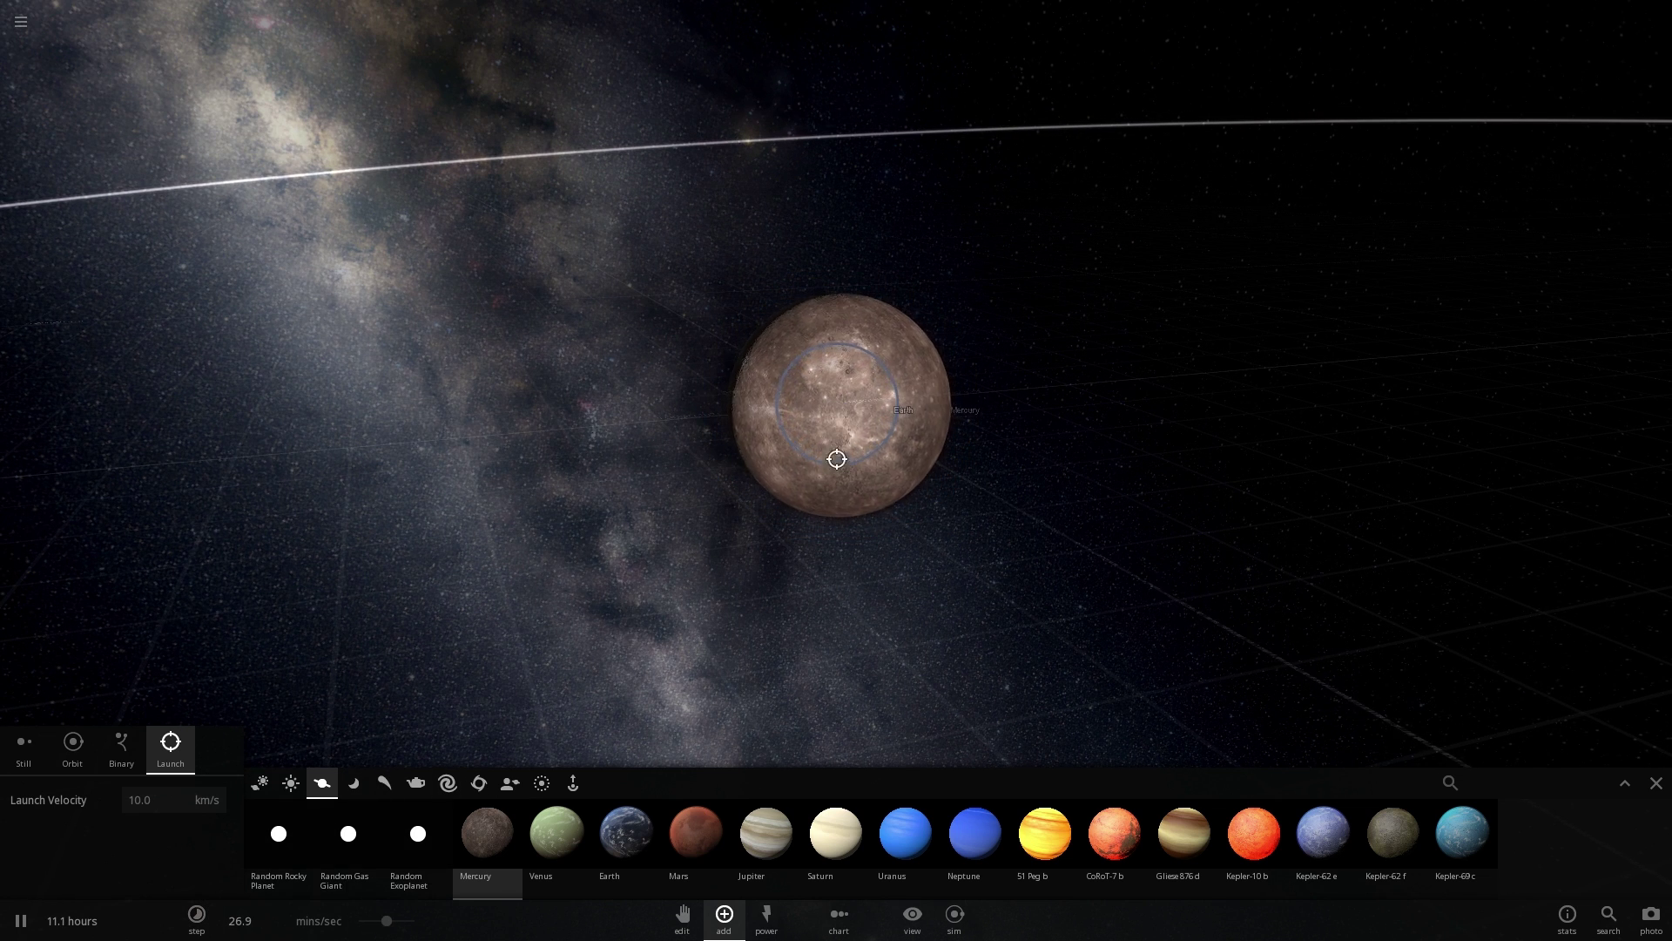
Step: Examine Mercury's impact on Earth, the ejected fragments and the molten planet from several angles and distances
right_click(977, 529)
drag(977, 530, 919, 542)
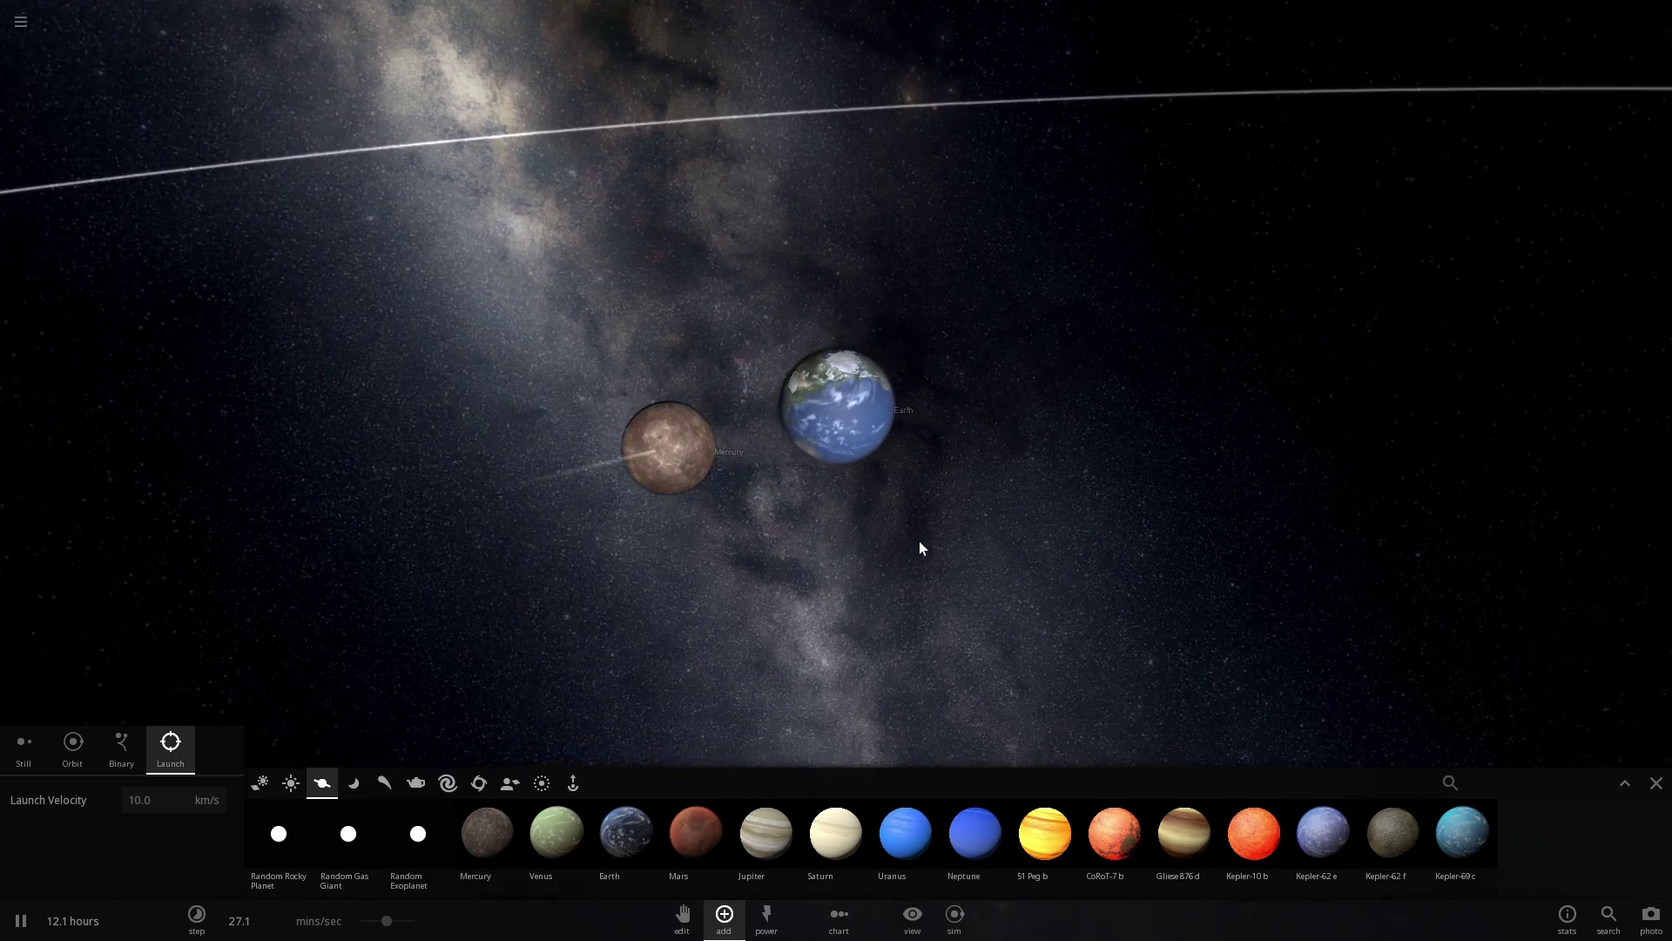
scroll(897, 517, up, 5)
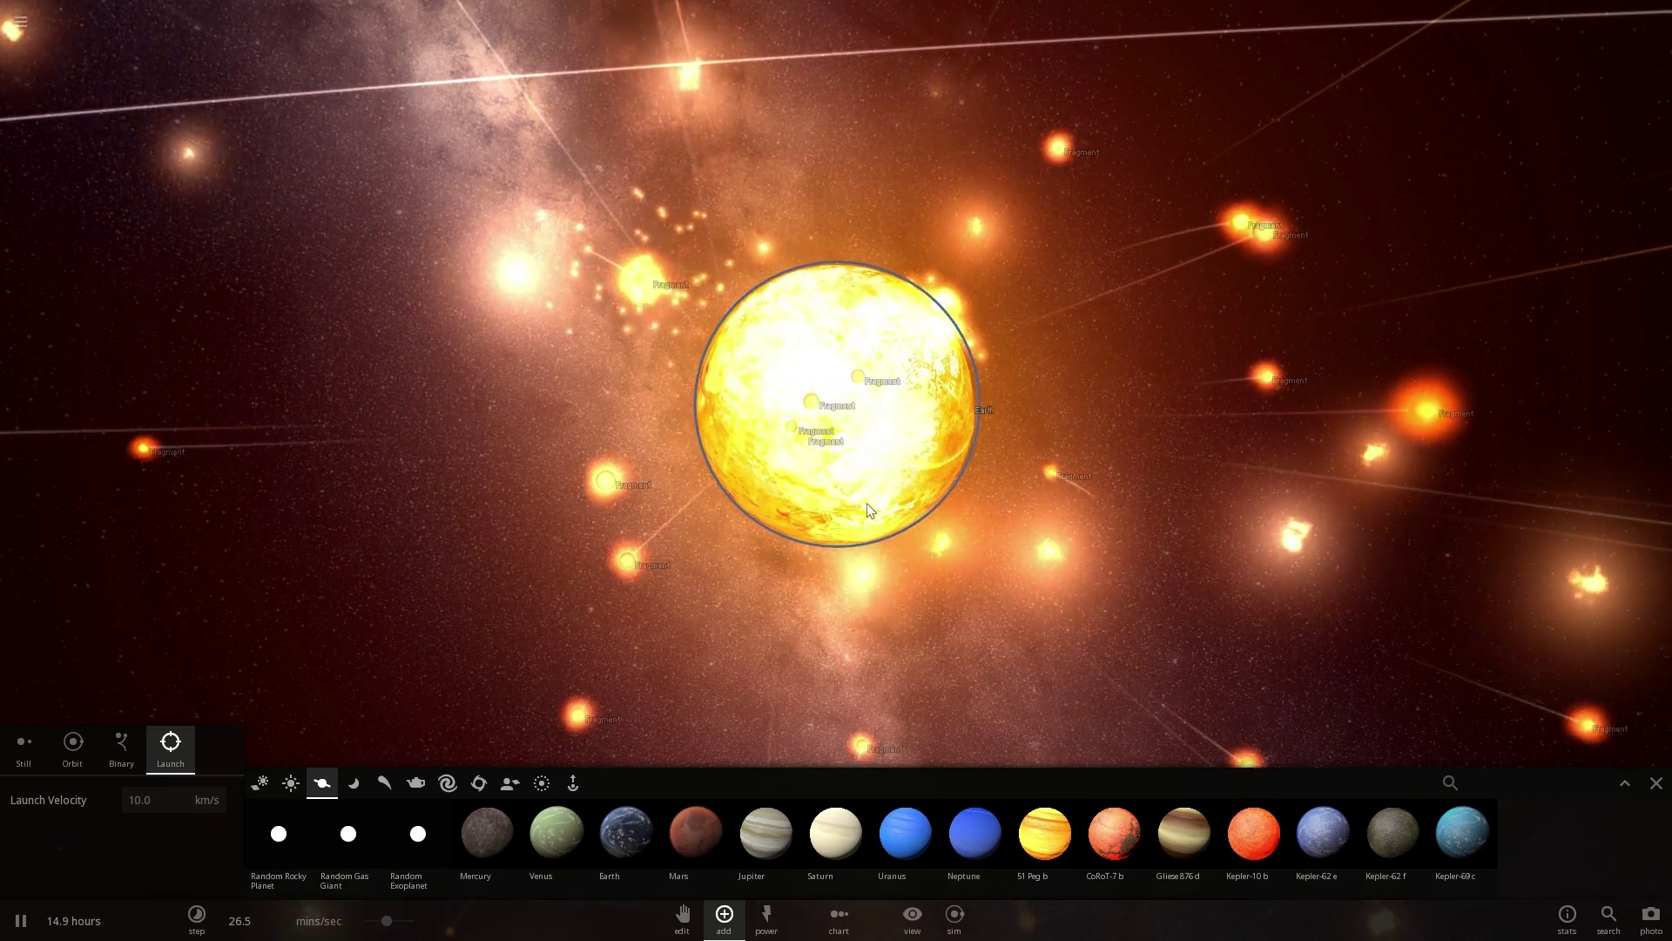
drag(827, 522, 863, 537)
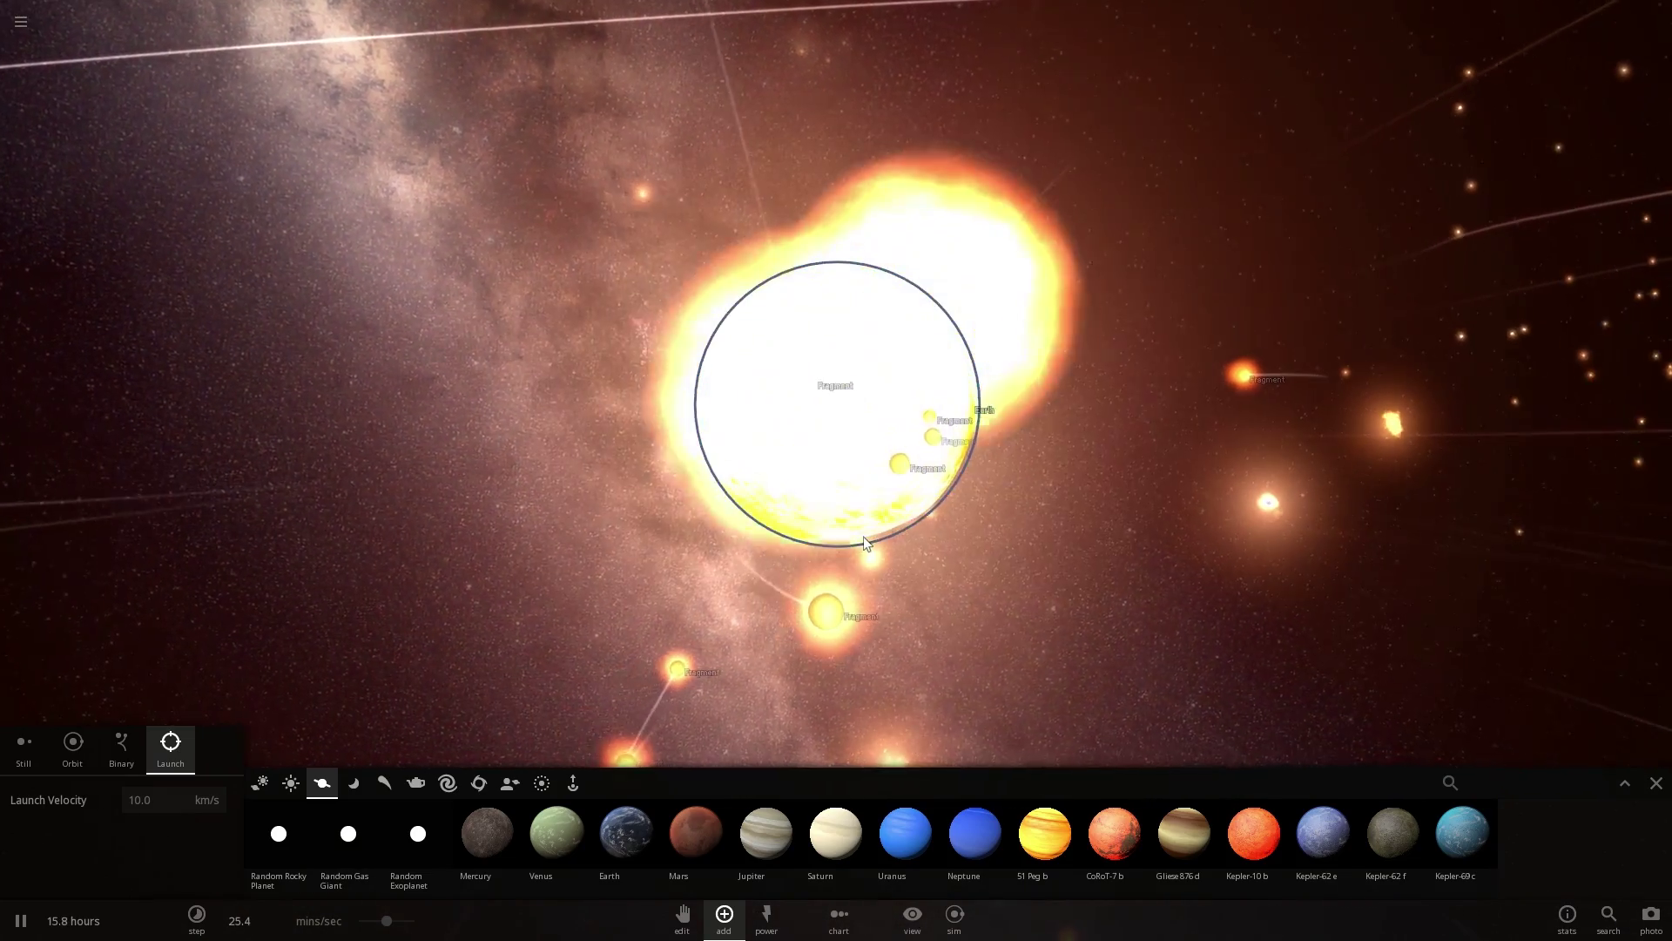
right_drag(866, 538, 895, 547)
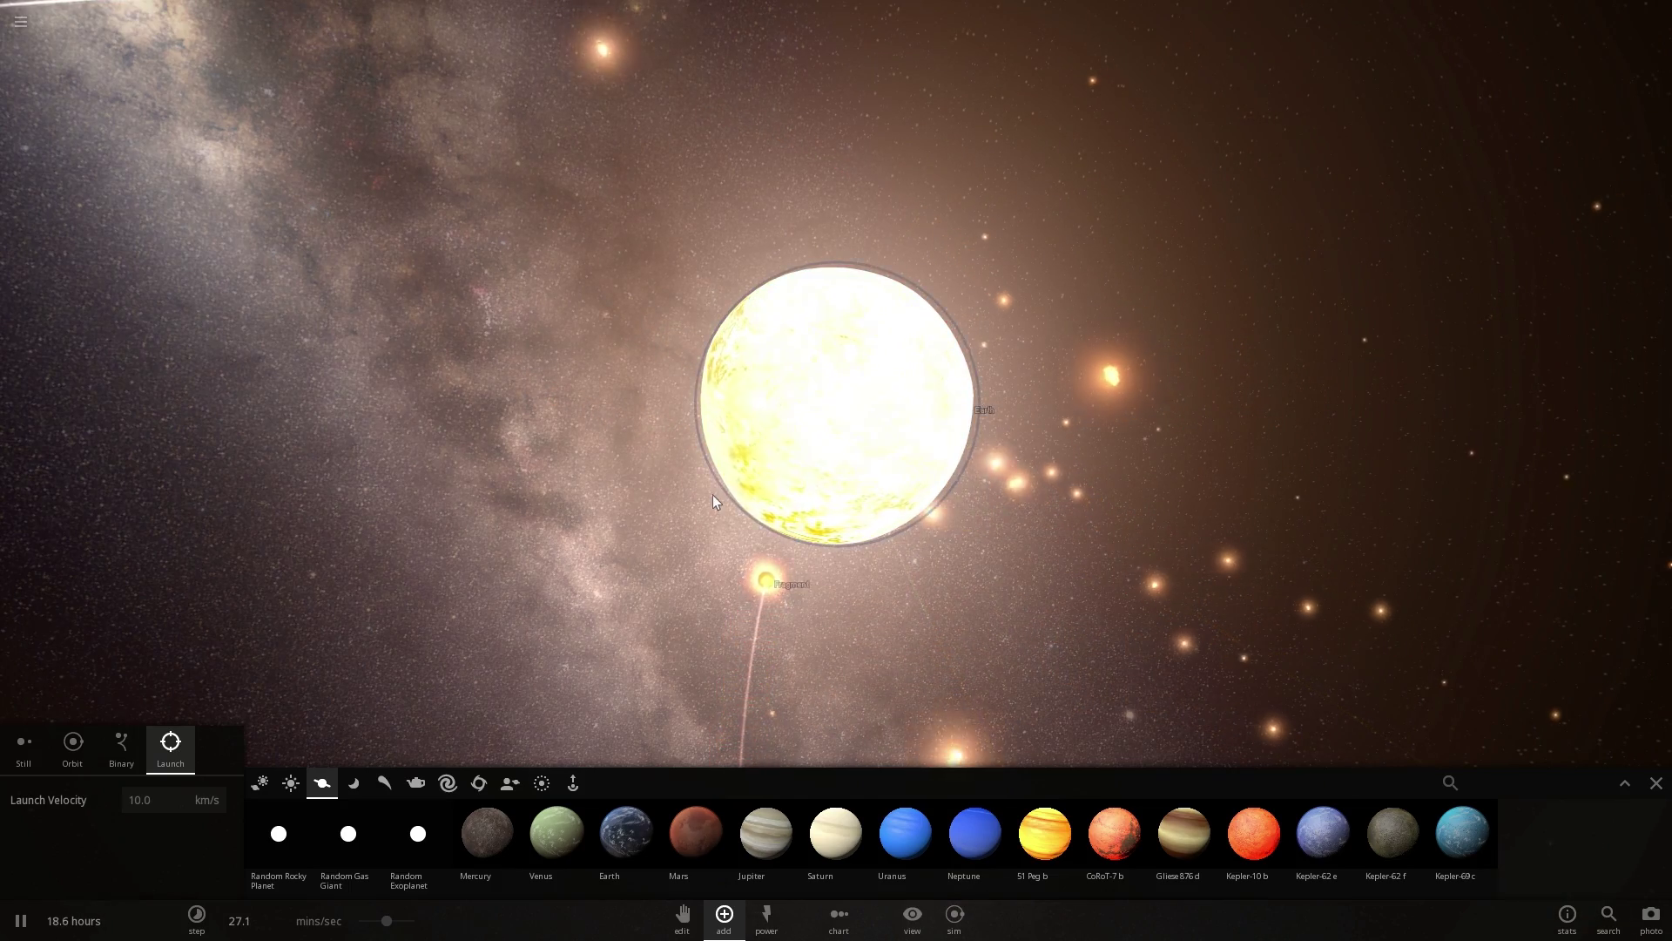
right_drag(713, 502, 823, 519)
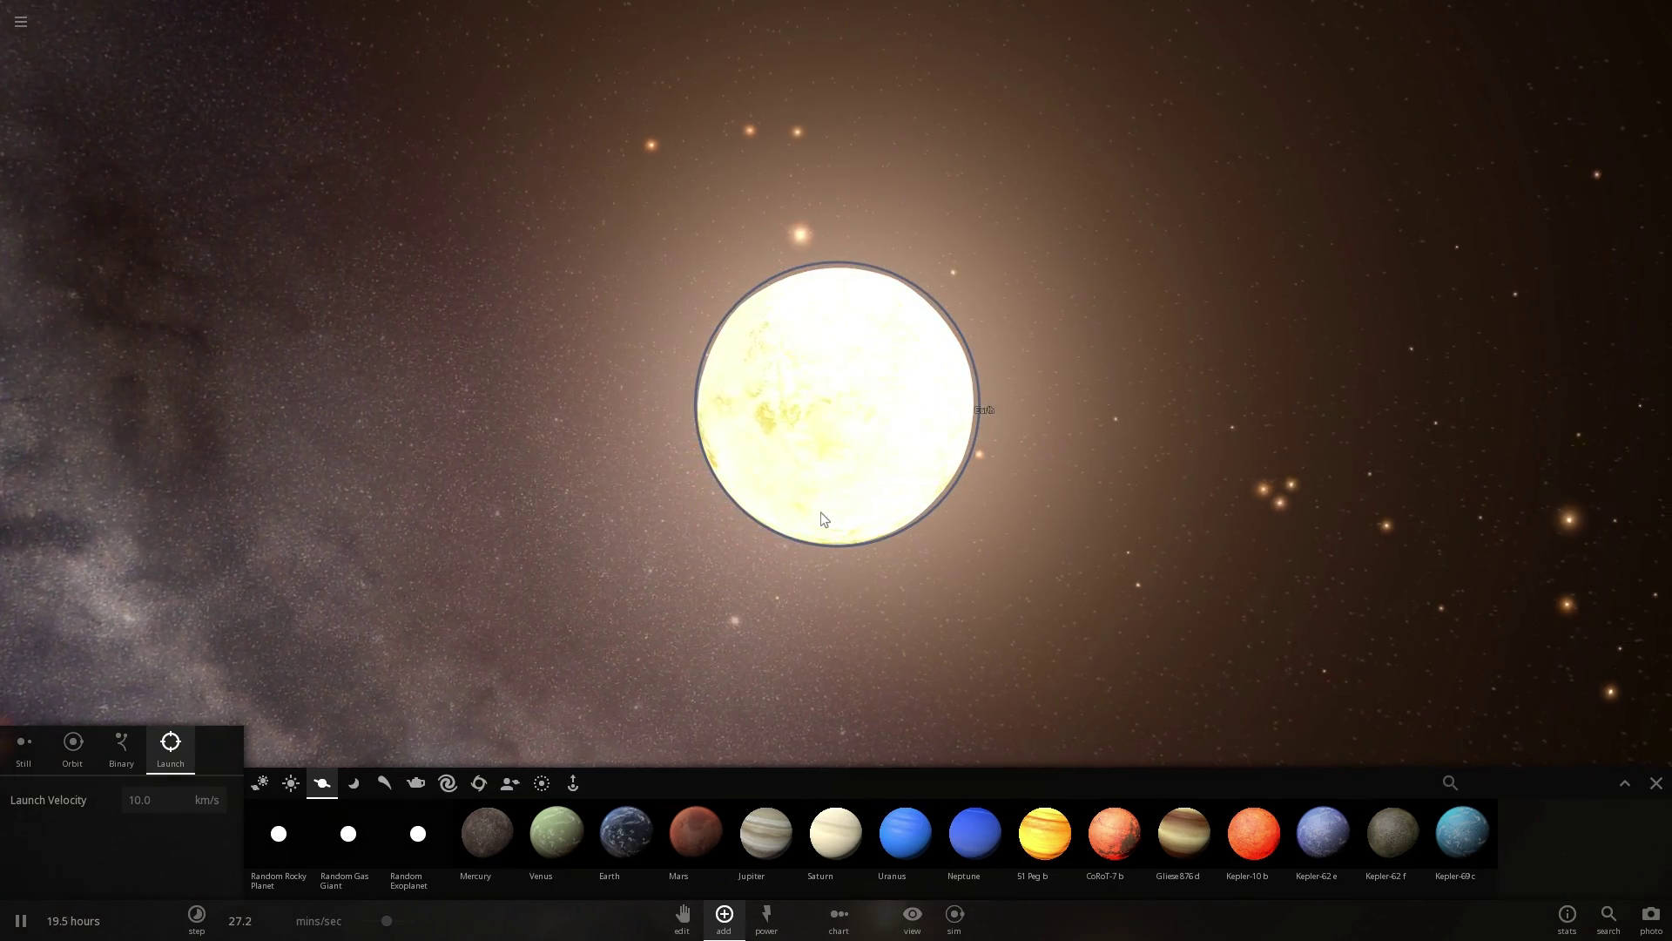
scroll(824, 519, down, 3)
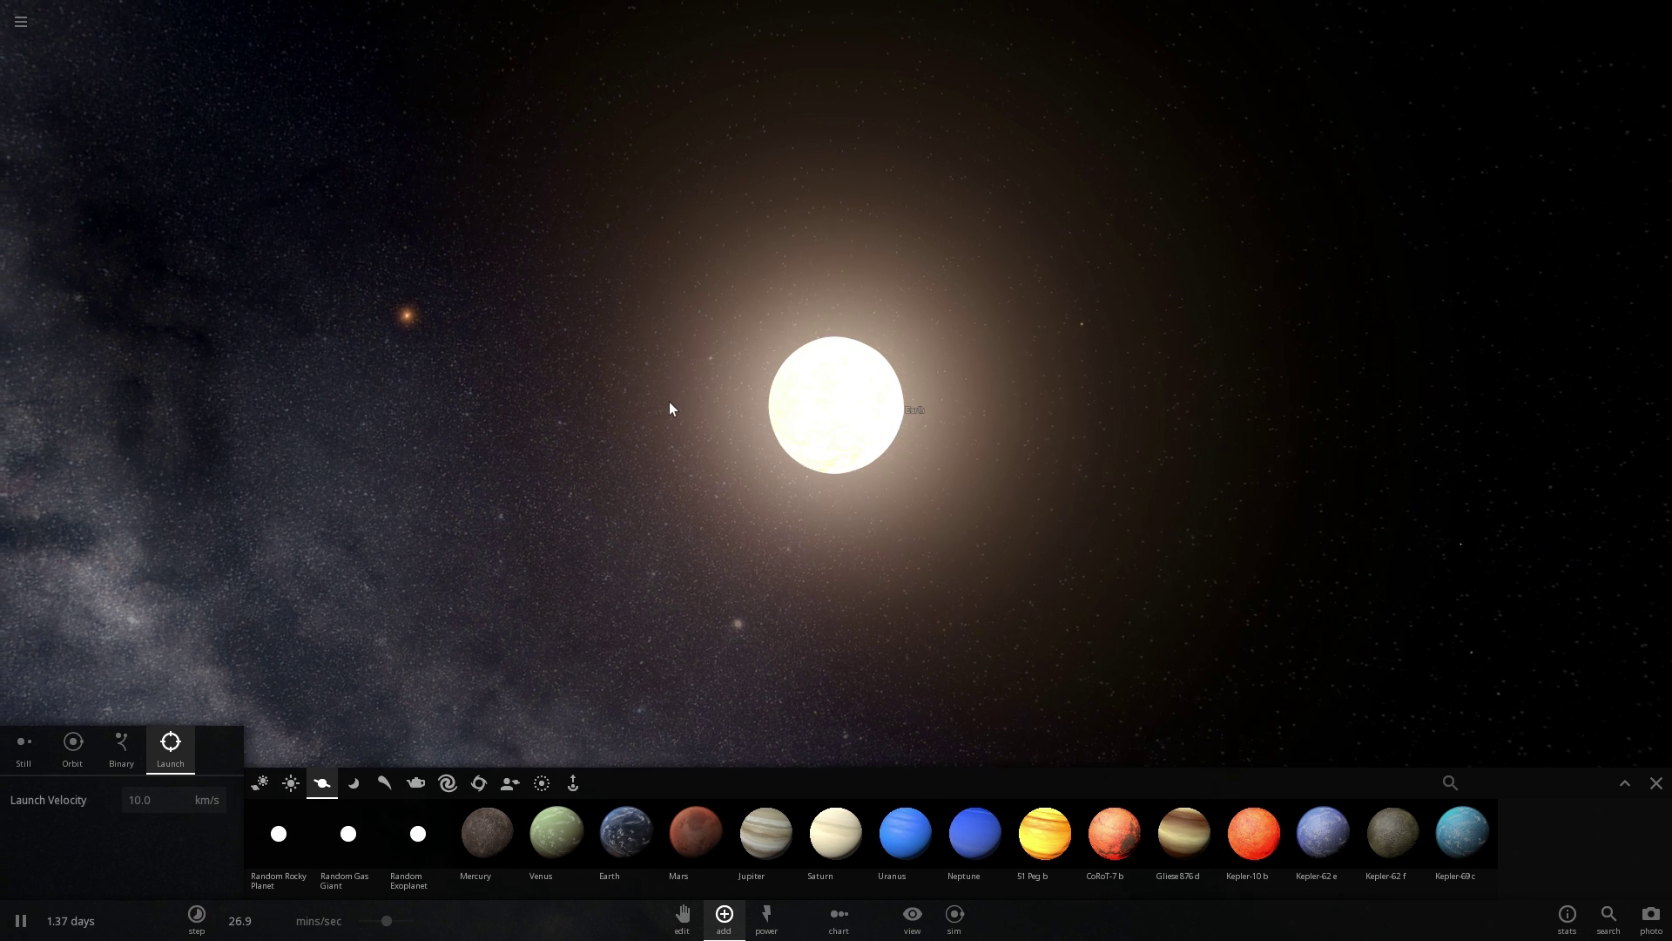
drag(669, 401, 634, 409)
drag(766, 425, 807, 490)
scroll(749, 453, up, 3)
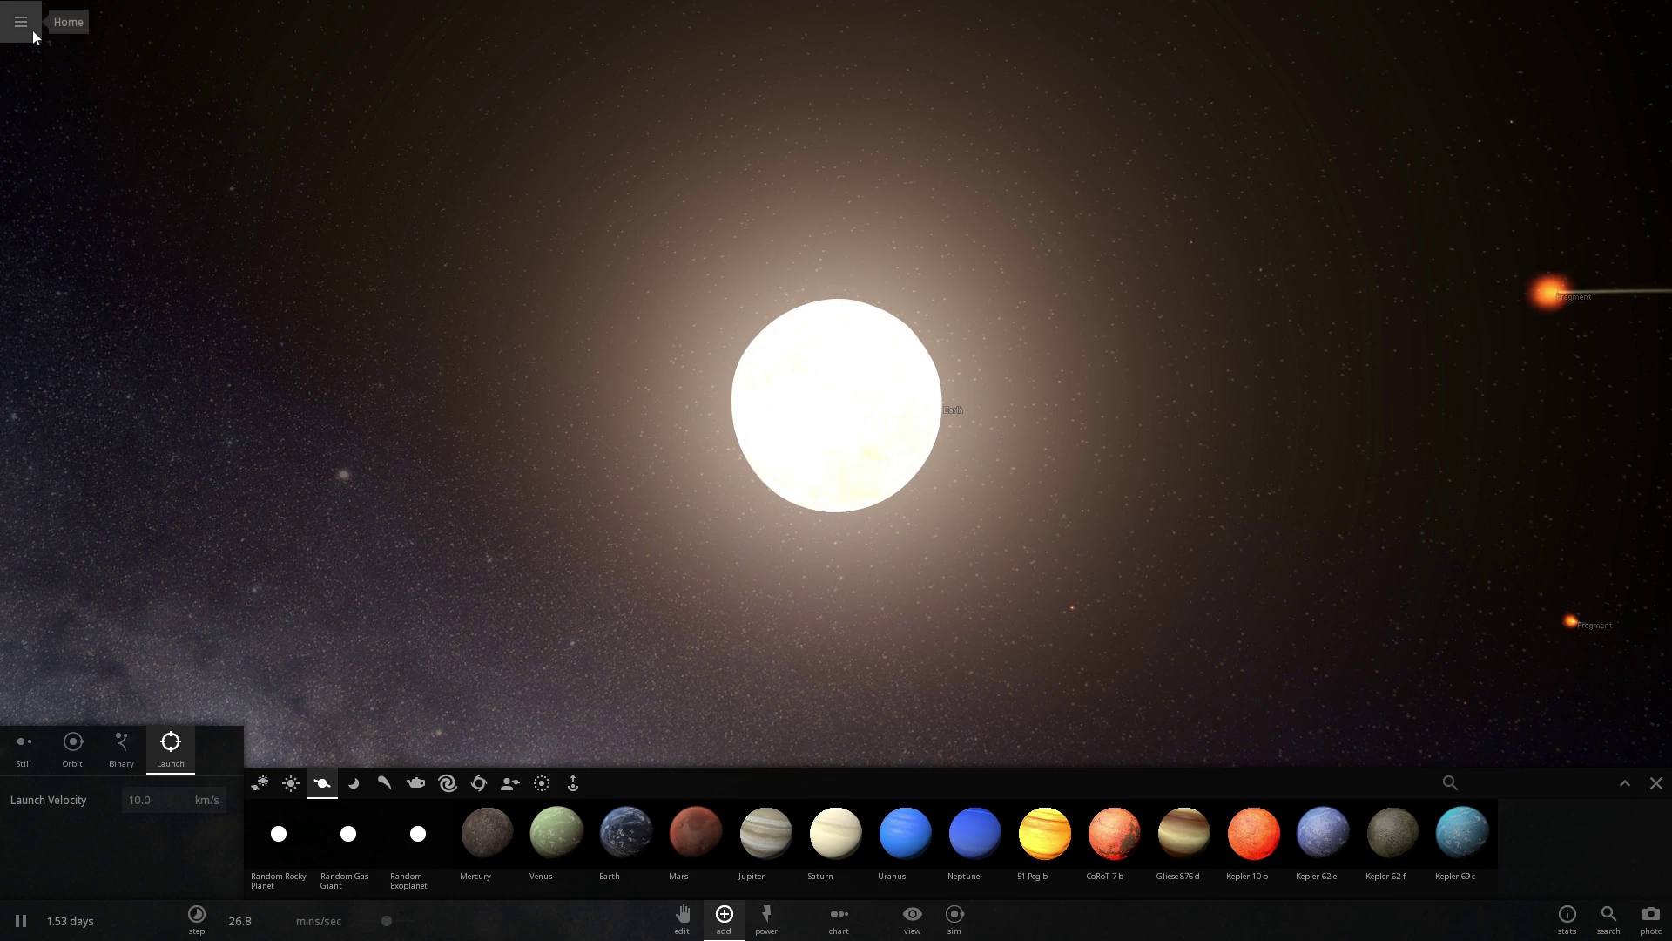
Step: Open the Proto Earth simulation and prepare Mercury for launching with a launch velocity of 10.0 km/s
click(26, 25)
click(30, 24)
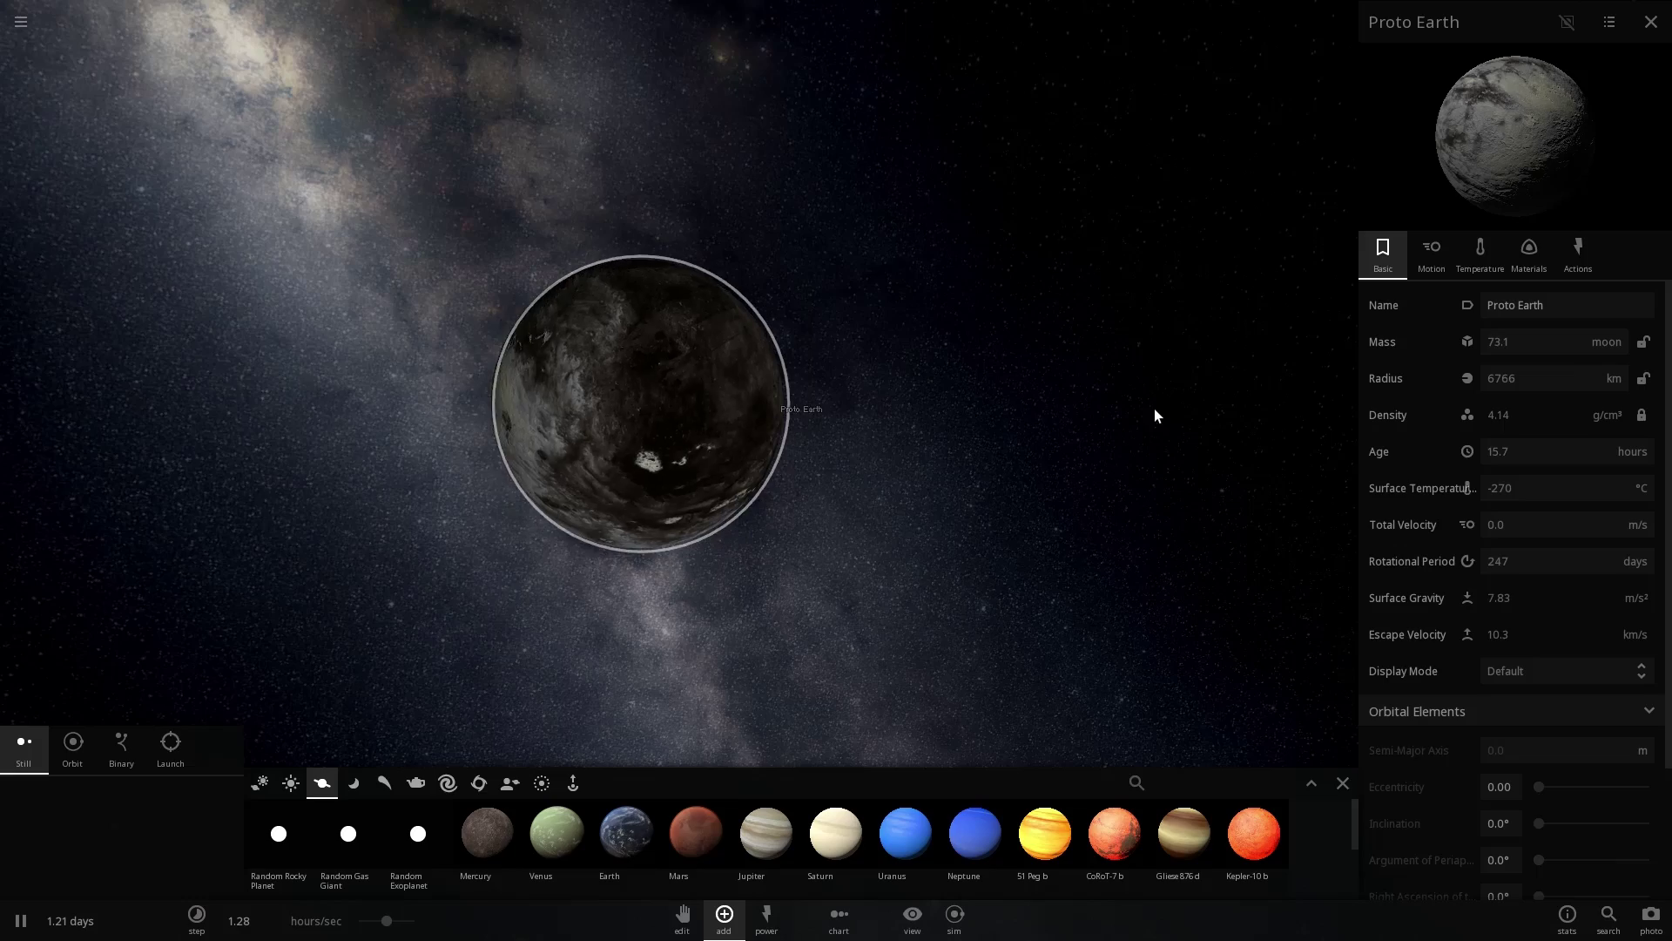
scroll(1153, 411, down, 3)
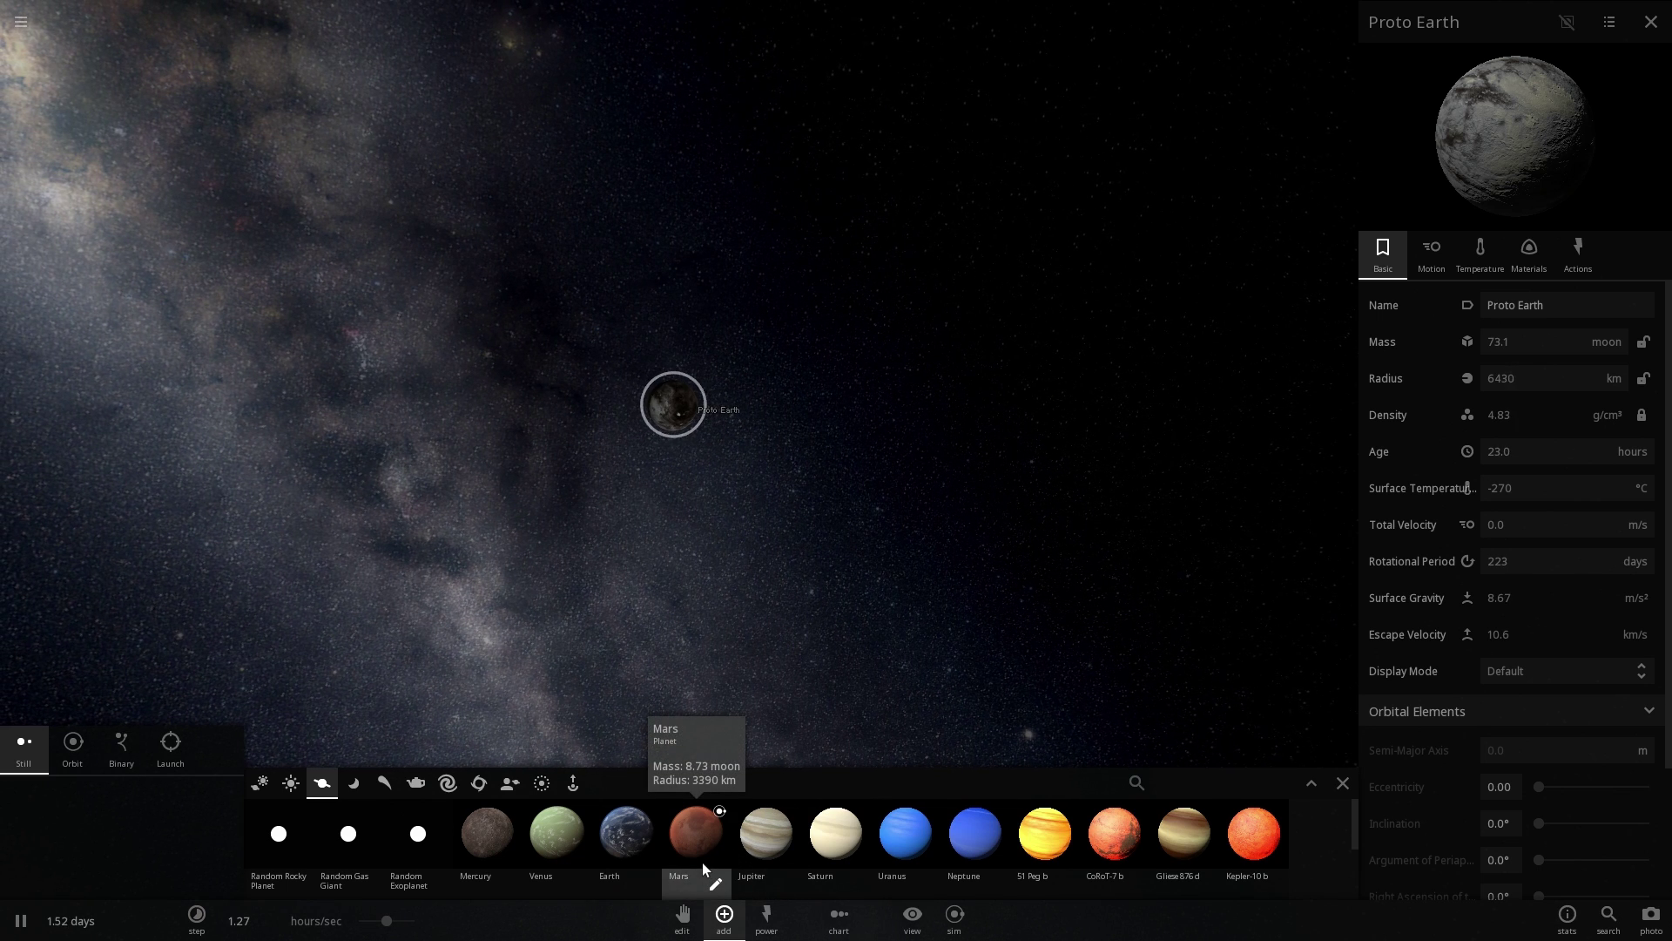
click(484, 834)
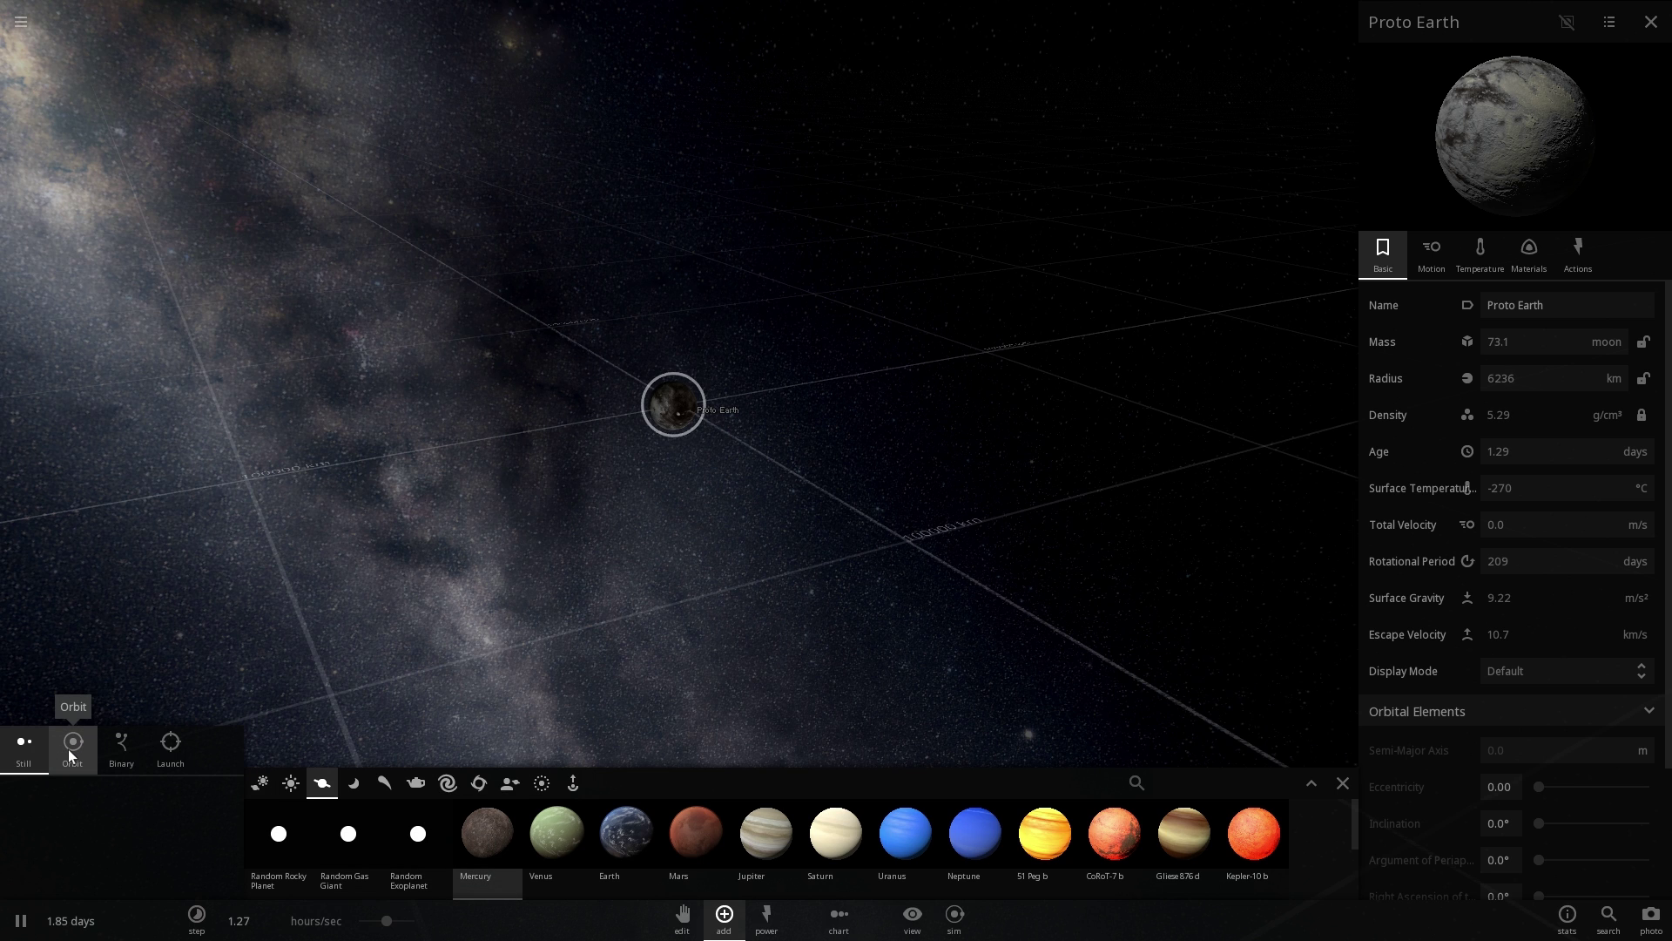
click(174, 756)
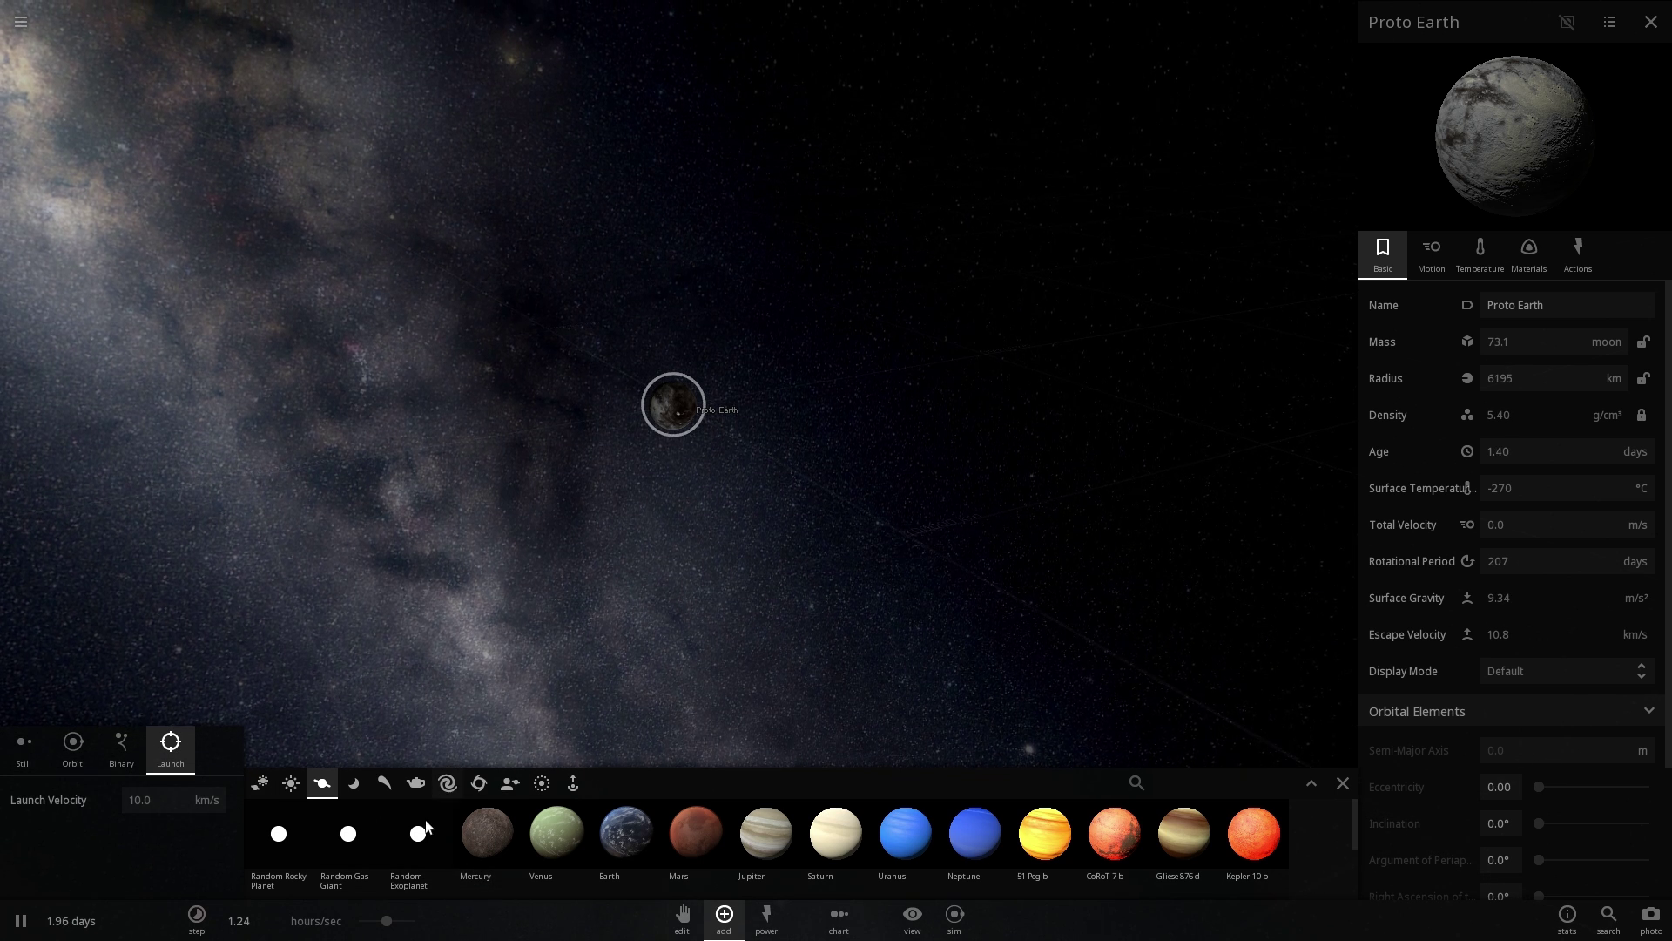
Step: Slow the simulation to about 16 mins/sec and pause it as Theia strikes Proto Earth
drag(365, 916, 365, 915)
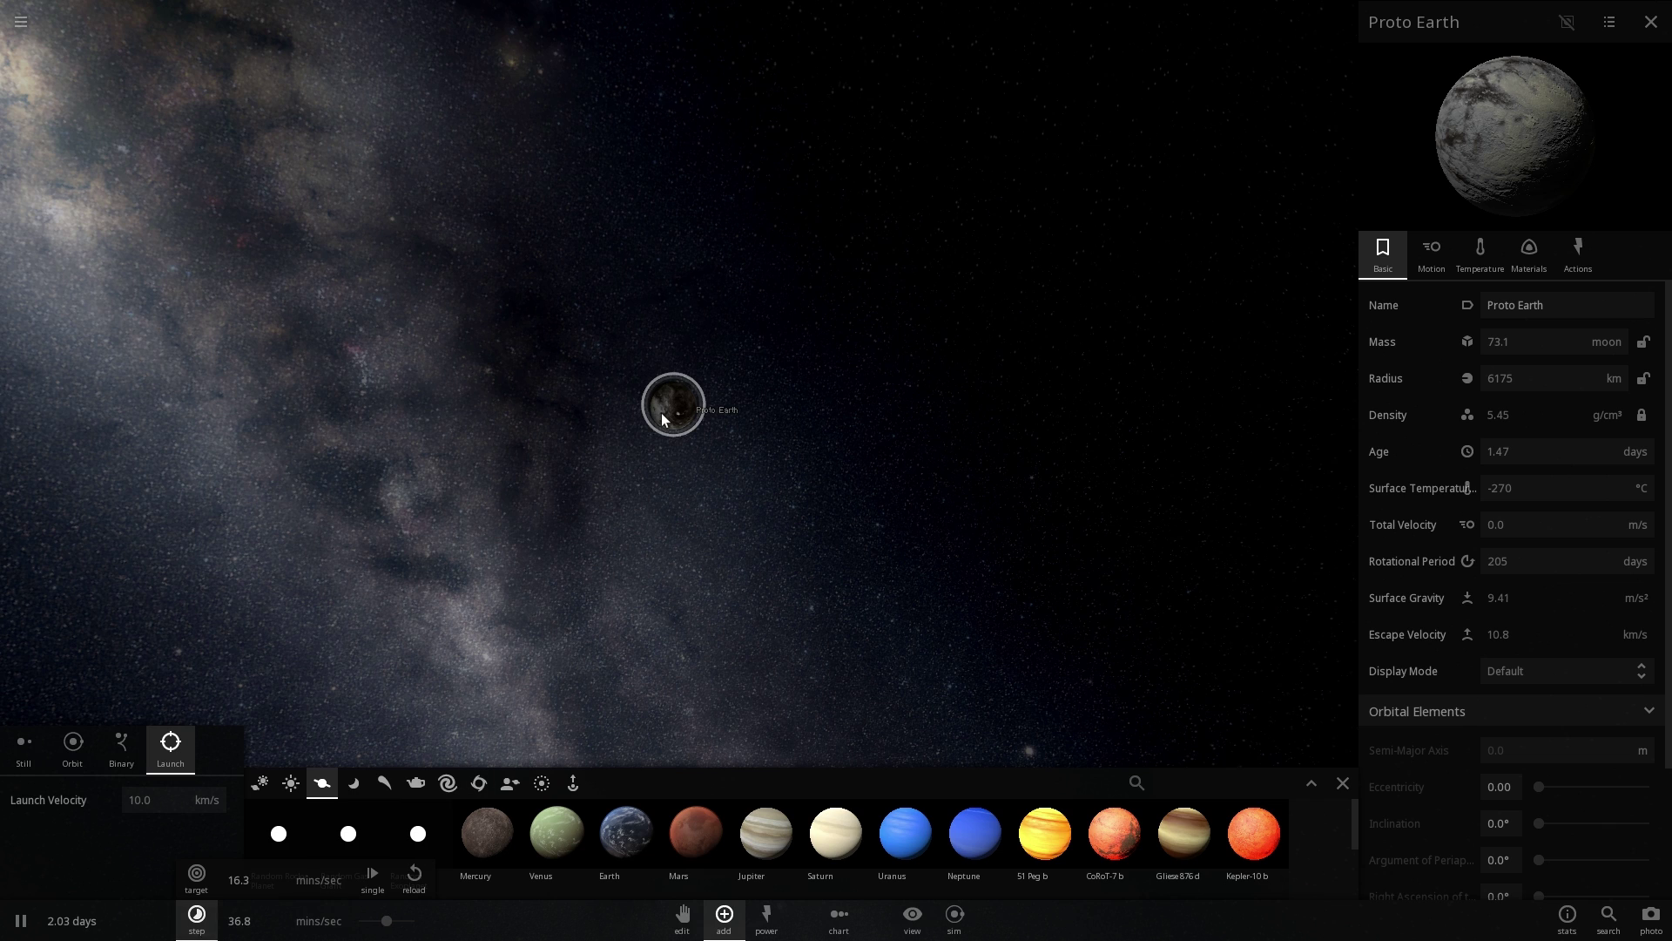
scroll(695, 404, up, 3)
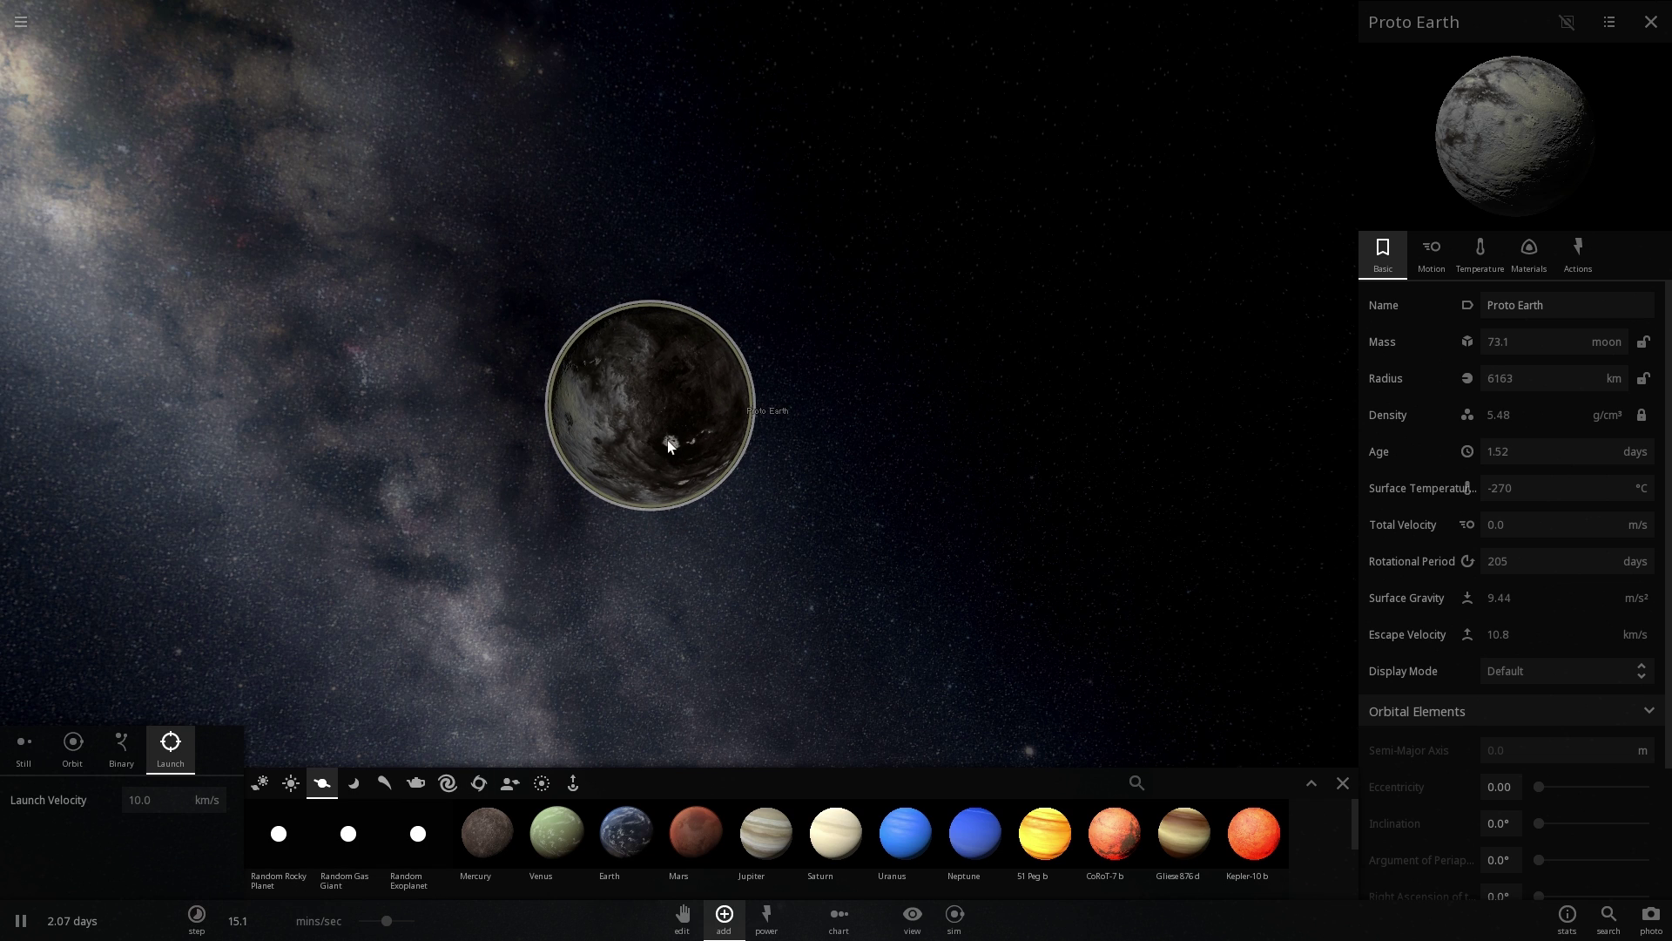
scroll(669, 444, down, 3)
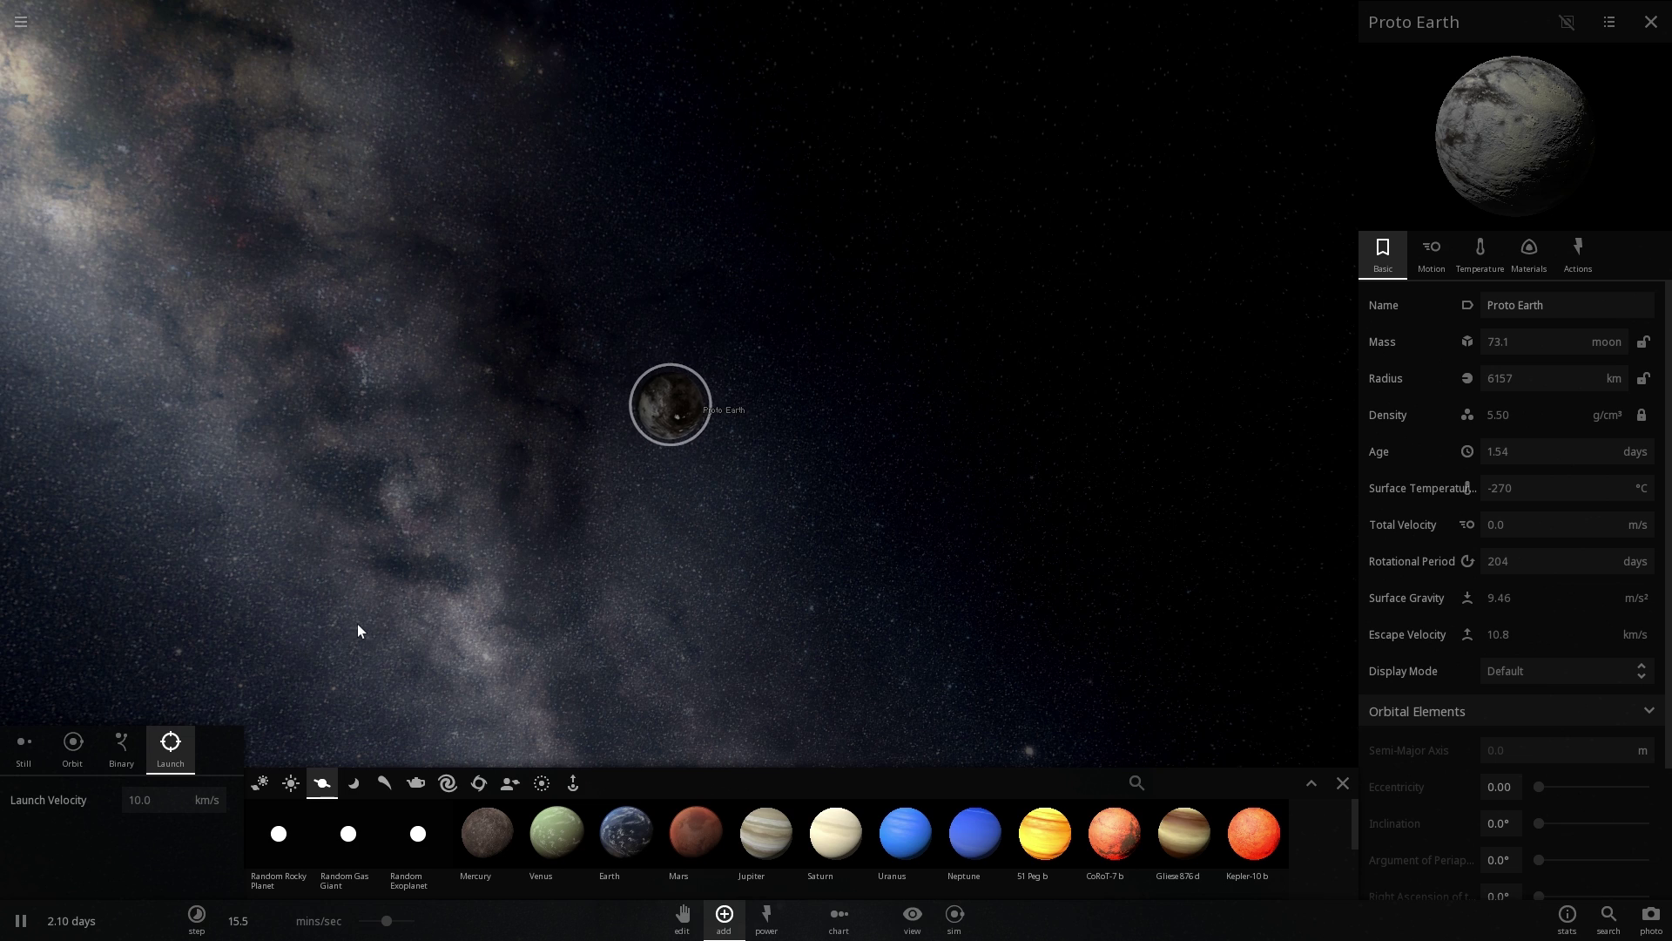
right_drag(357, 624, 430, 599)
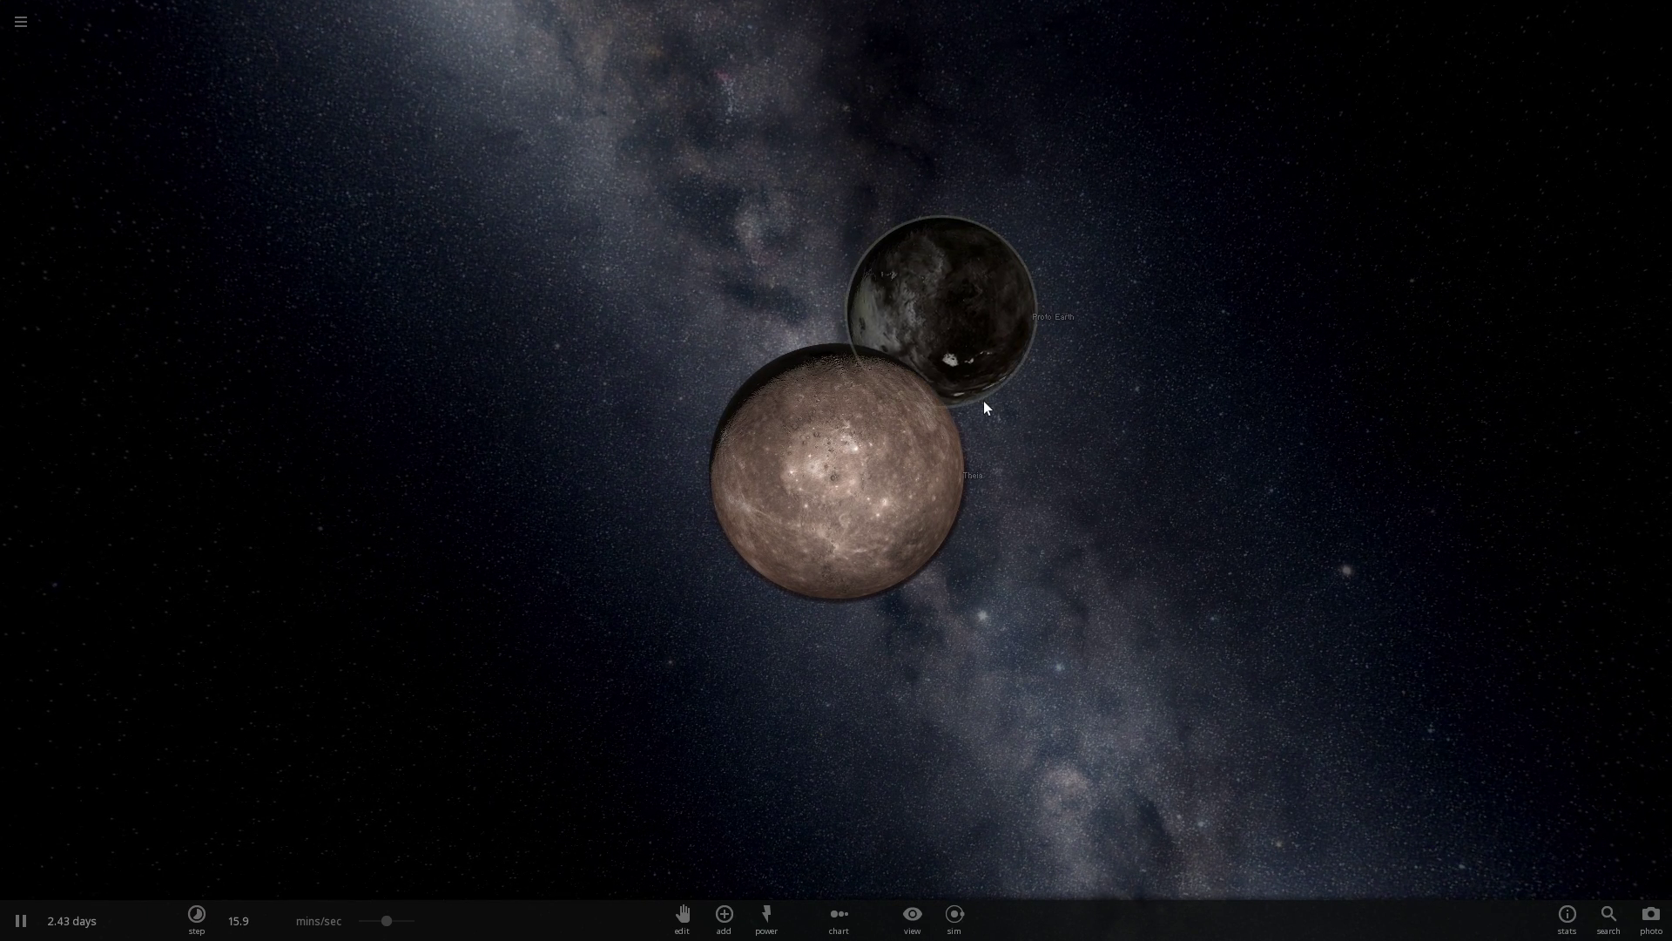
click(962, 398)
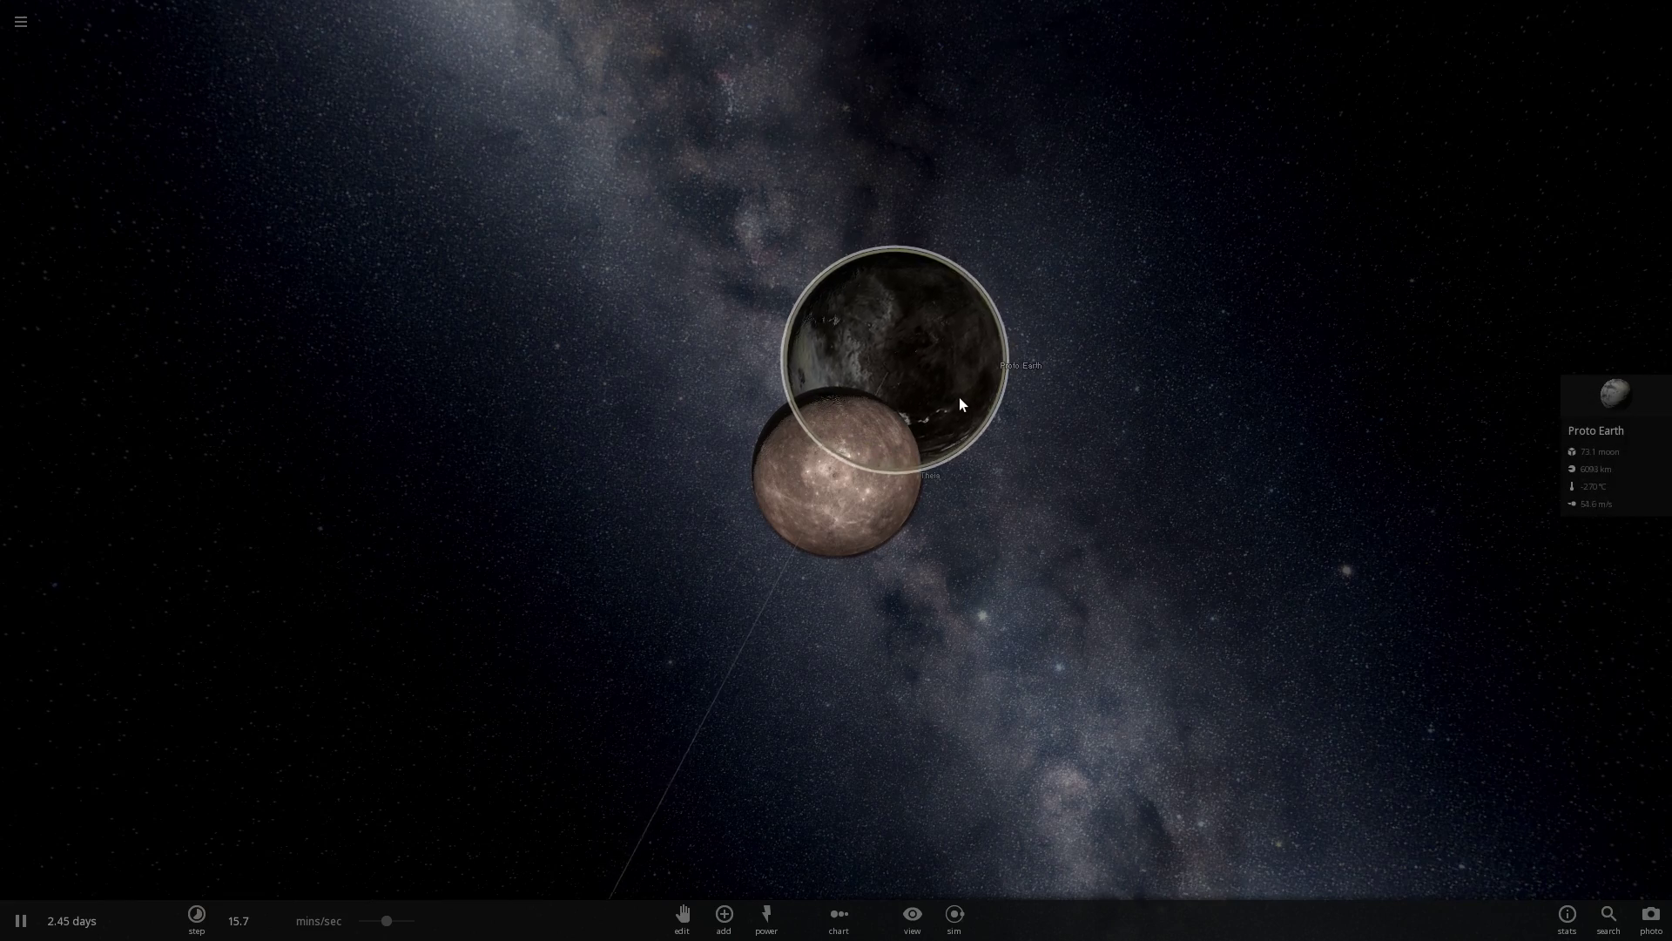
drag(1031, 511, 895, 505)
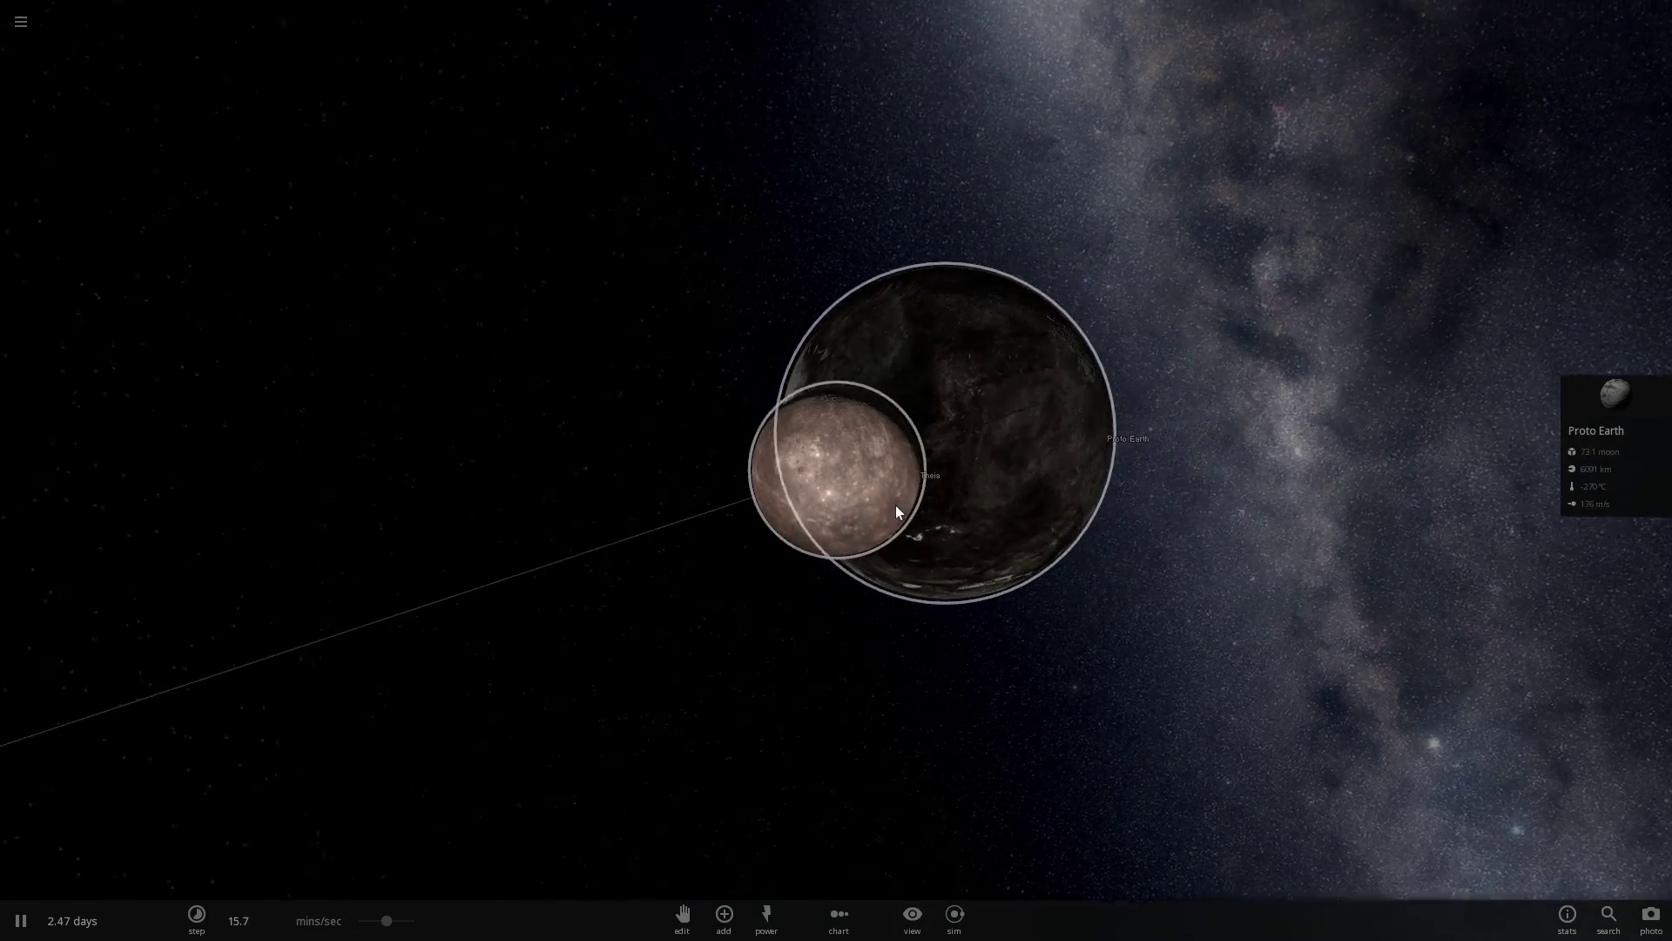
key(space)
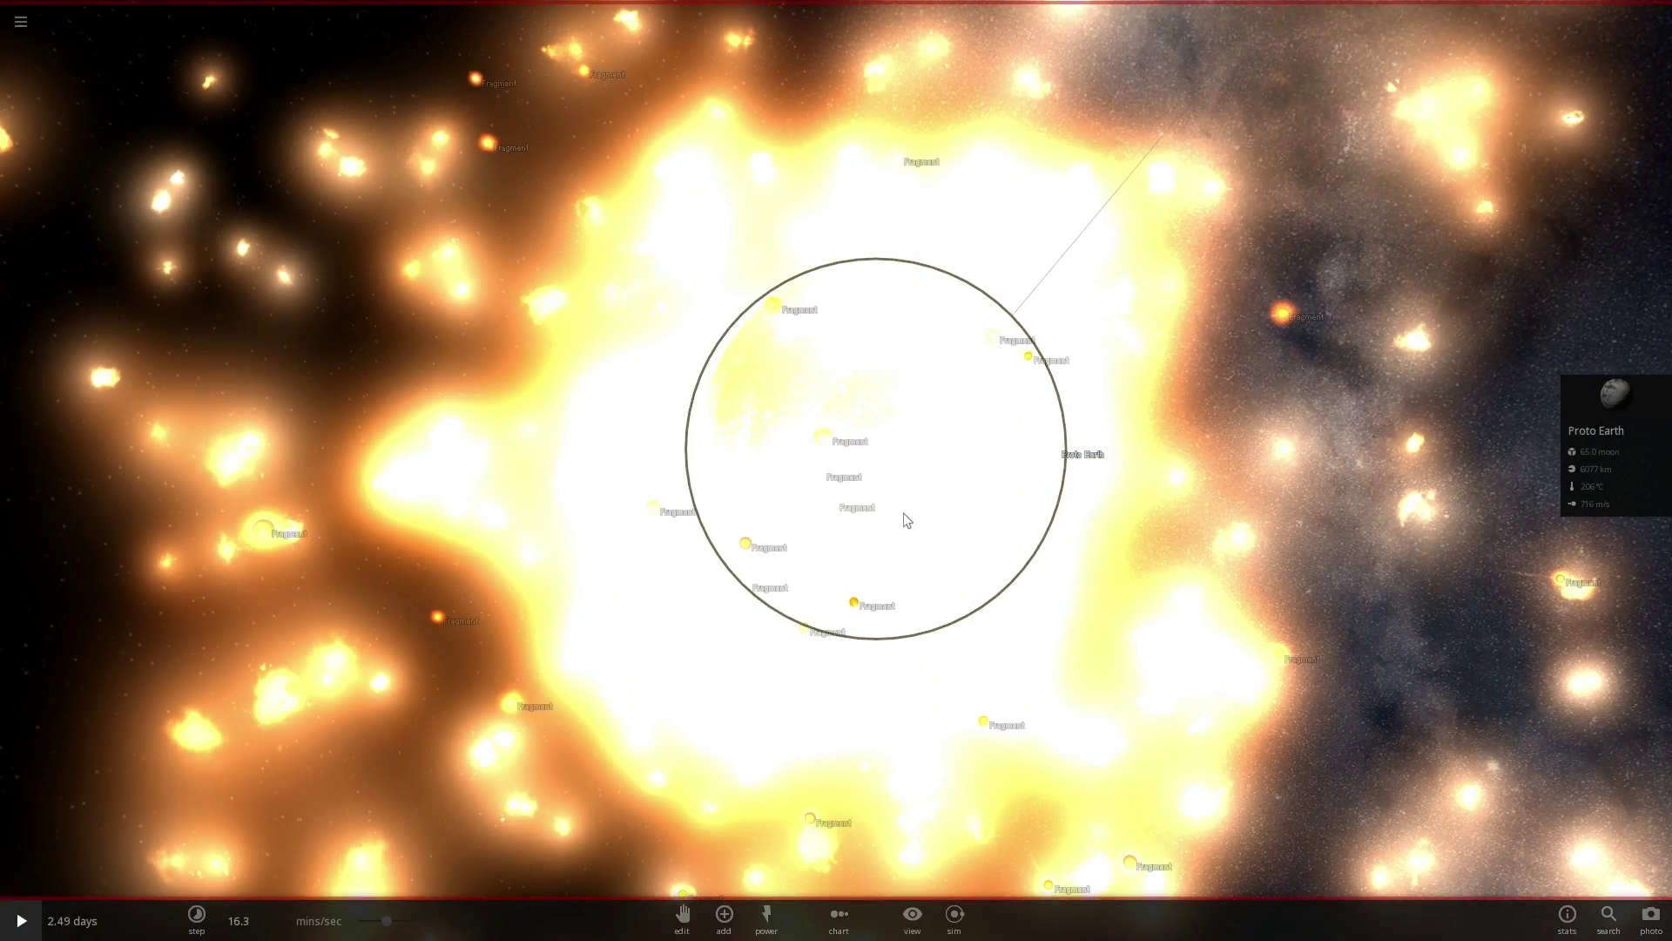
Step: Examine the paused impact and the glowing debris around Proto Earth from several angles and distances
drag(903, 467, 961, 467)
scroll(961, 467, down, 3)
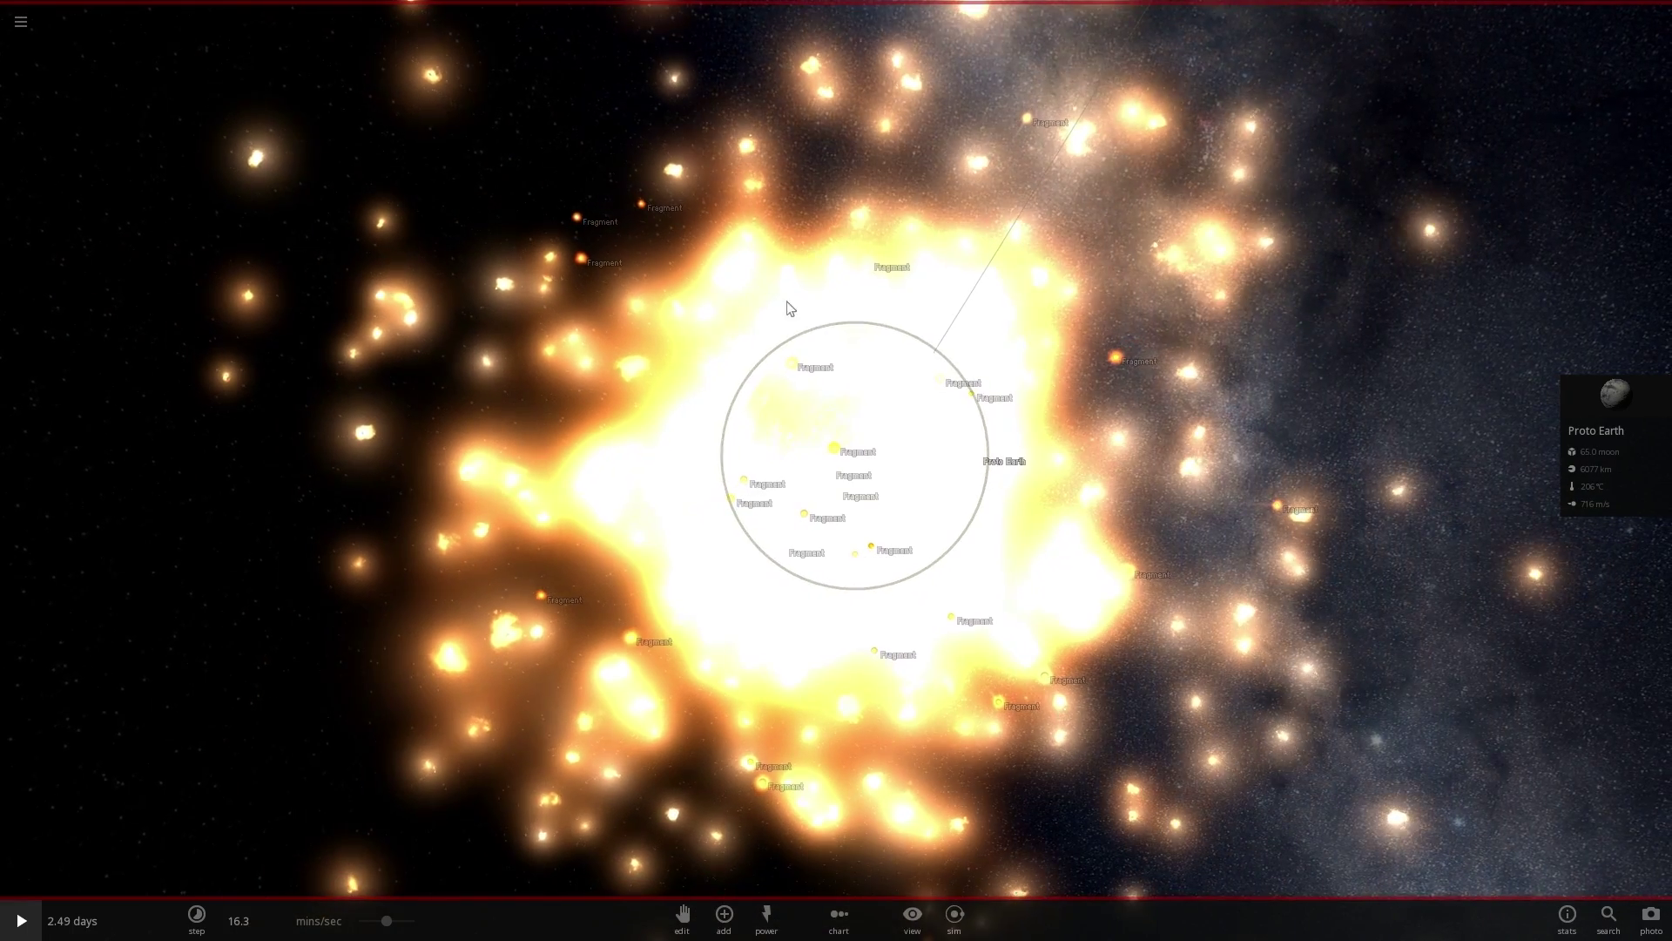
scroll(777, 440, down, 3)
drag(776, 442, 806, 459)
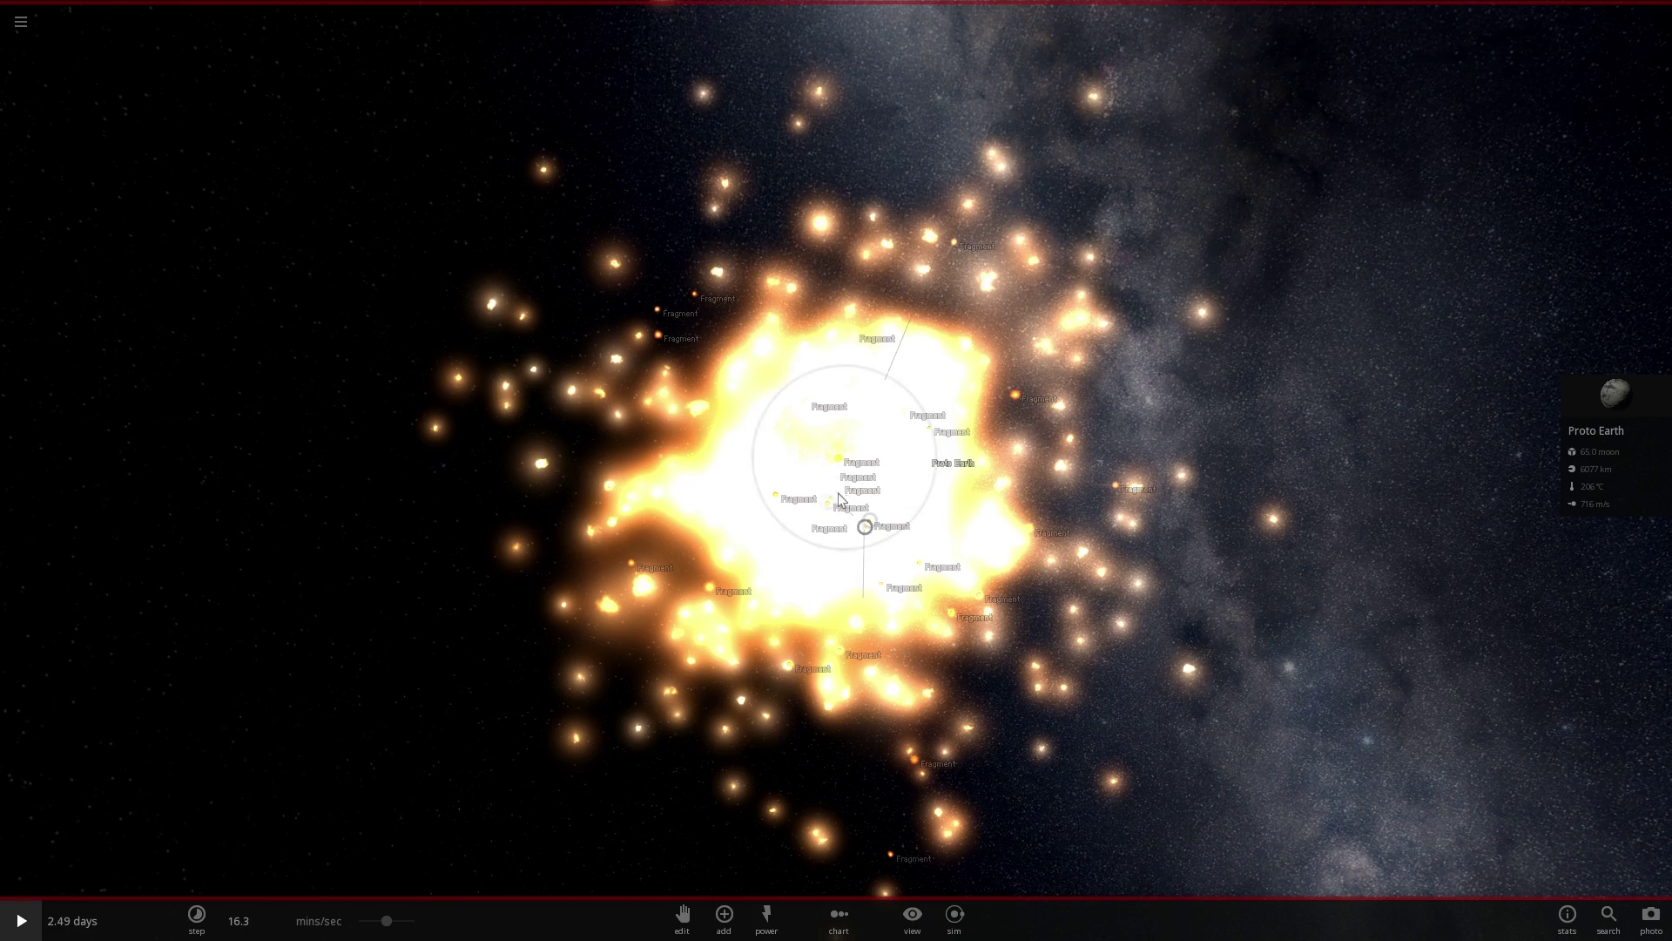
scroll(842, 453, up, 4)
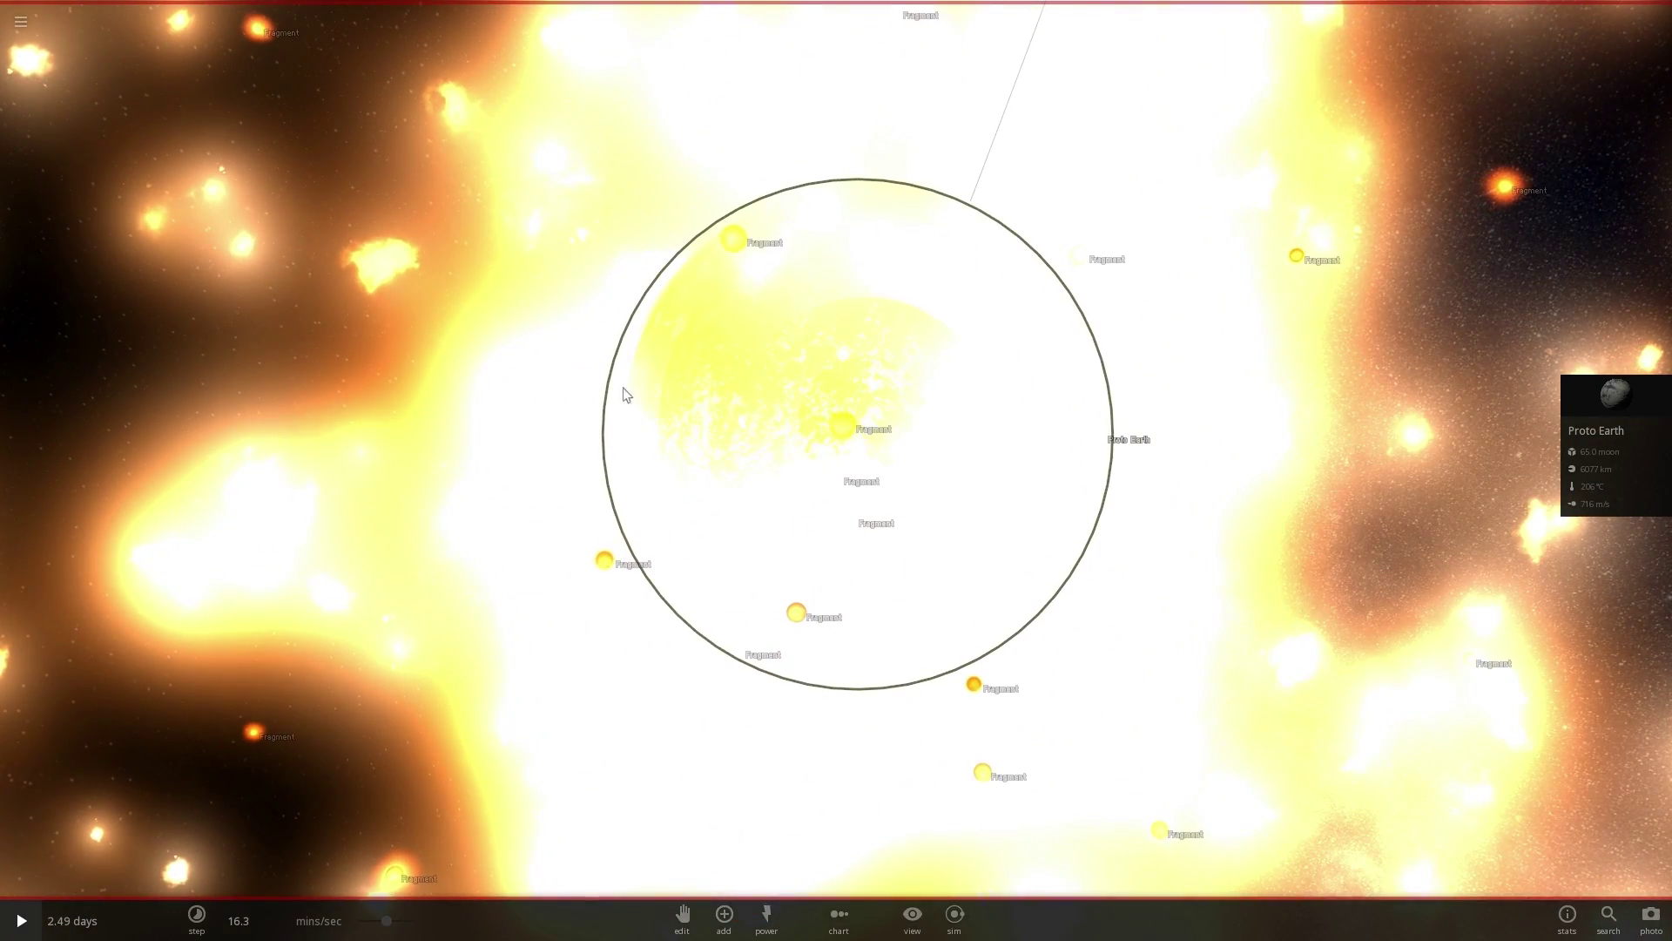
scroll(1002, 380, down, 2)
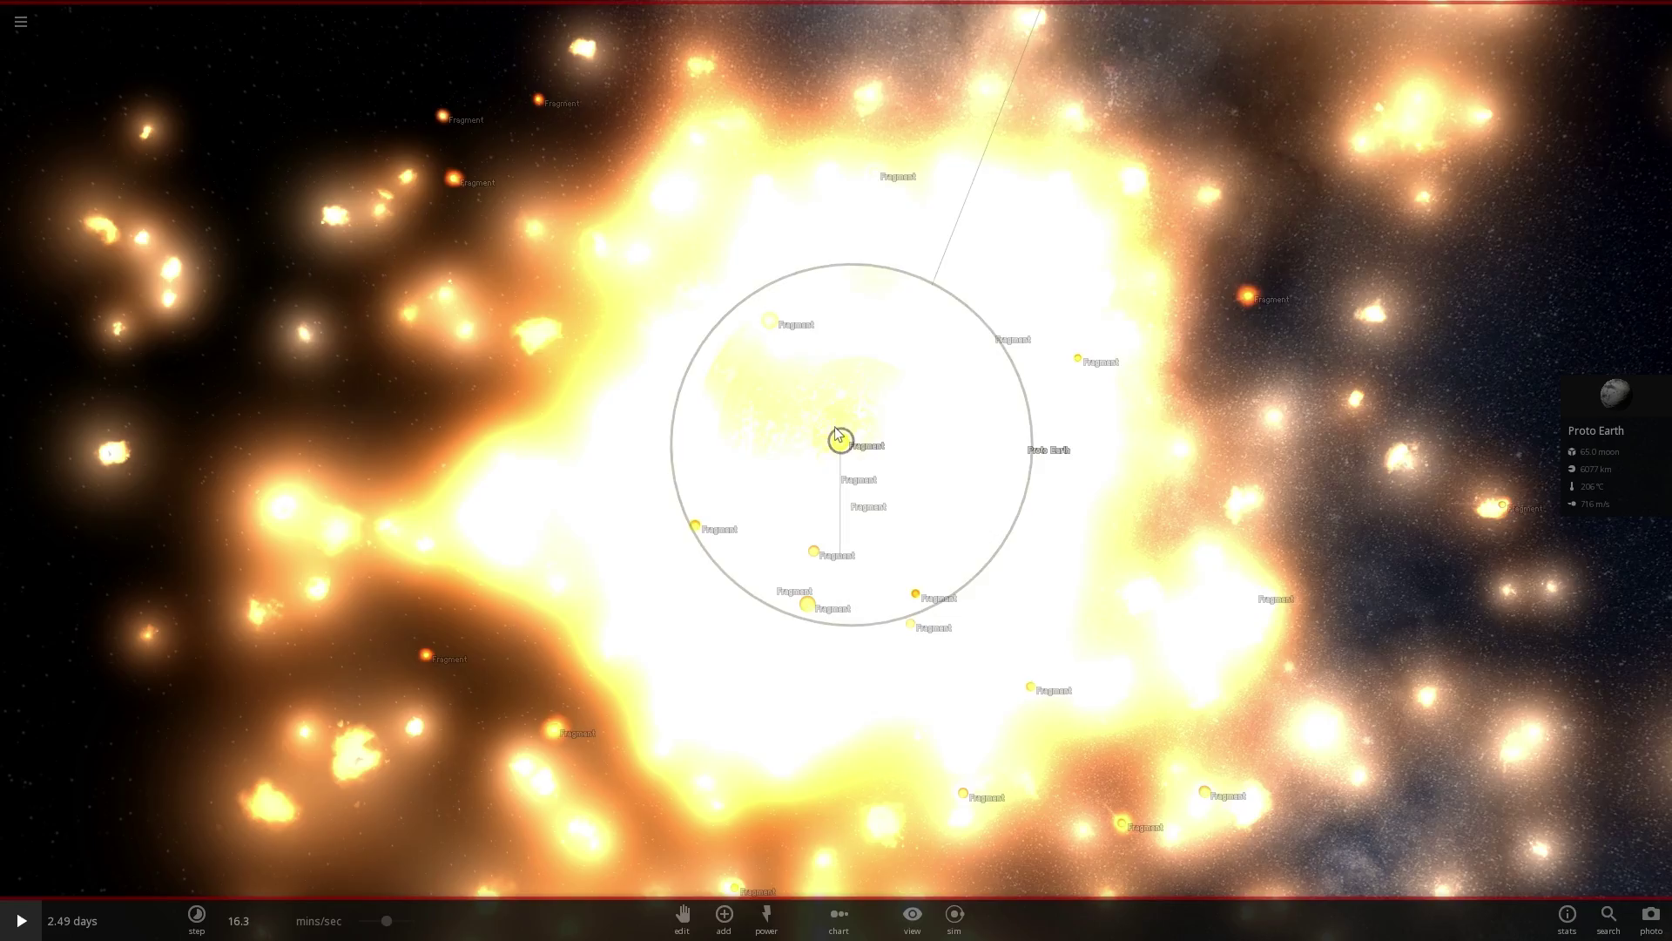
scroll(841, 433, down, 3)
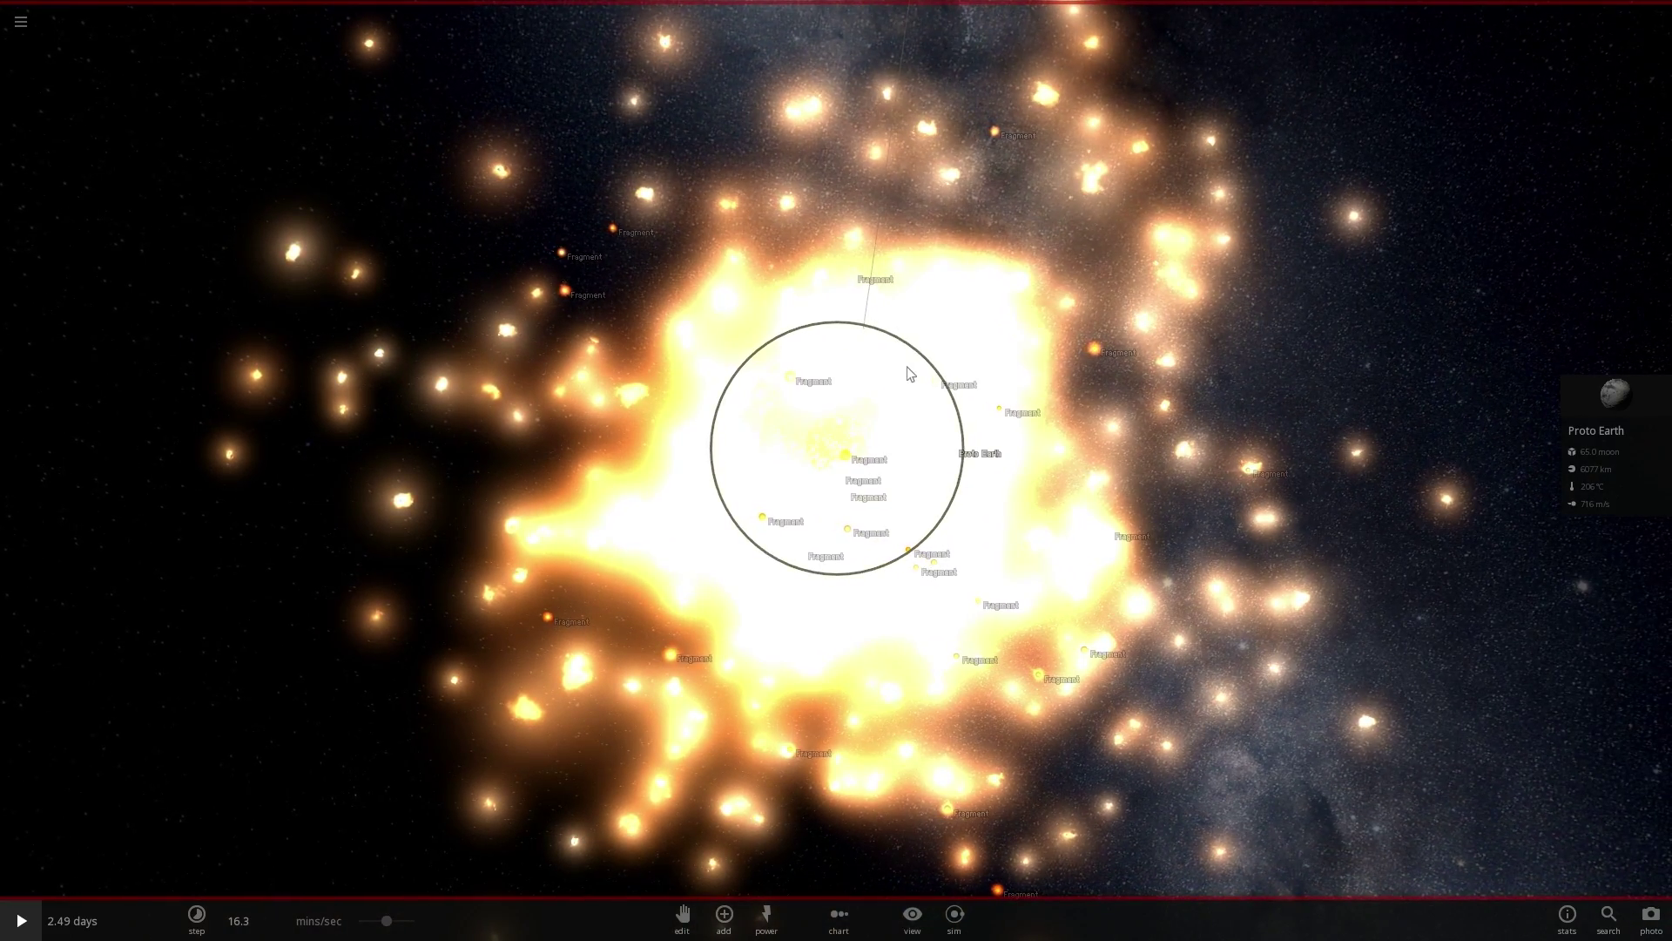
Step: Resume the simulation and examine the molten Proto Earth and the fragments flying away from it
key(space)
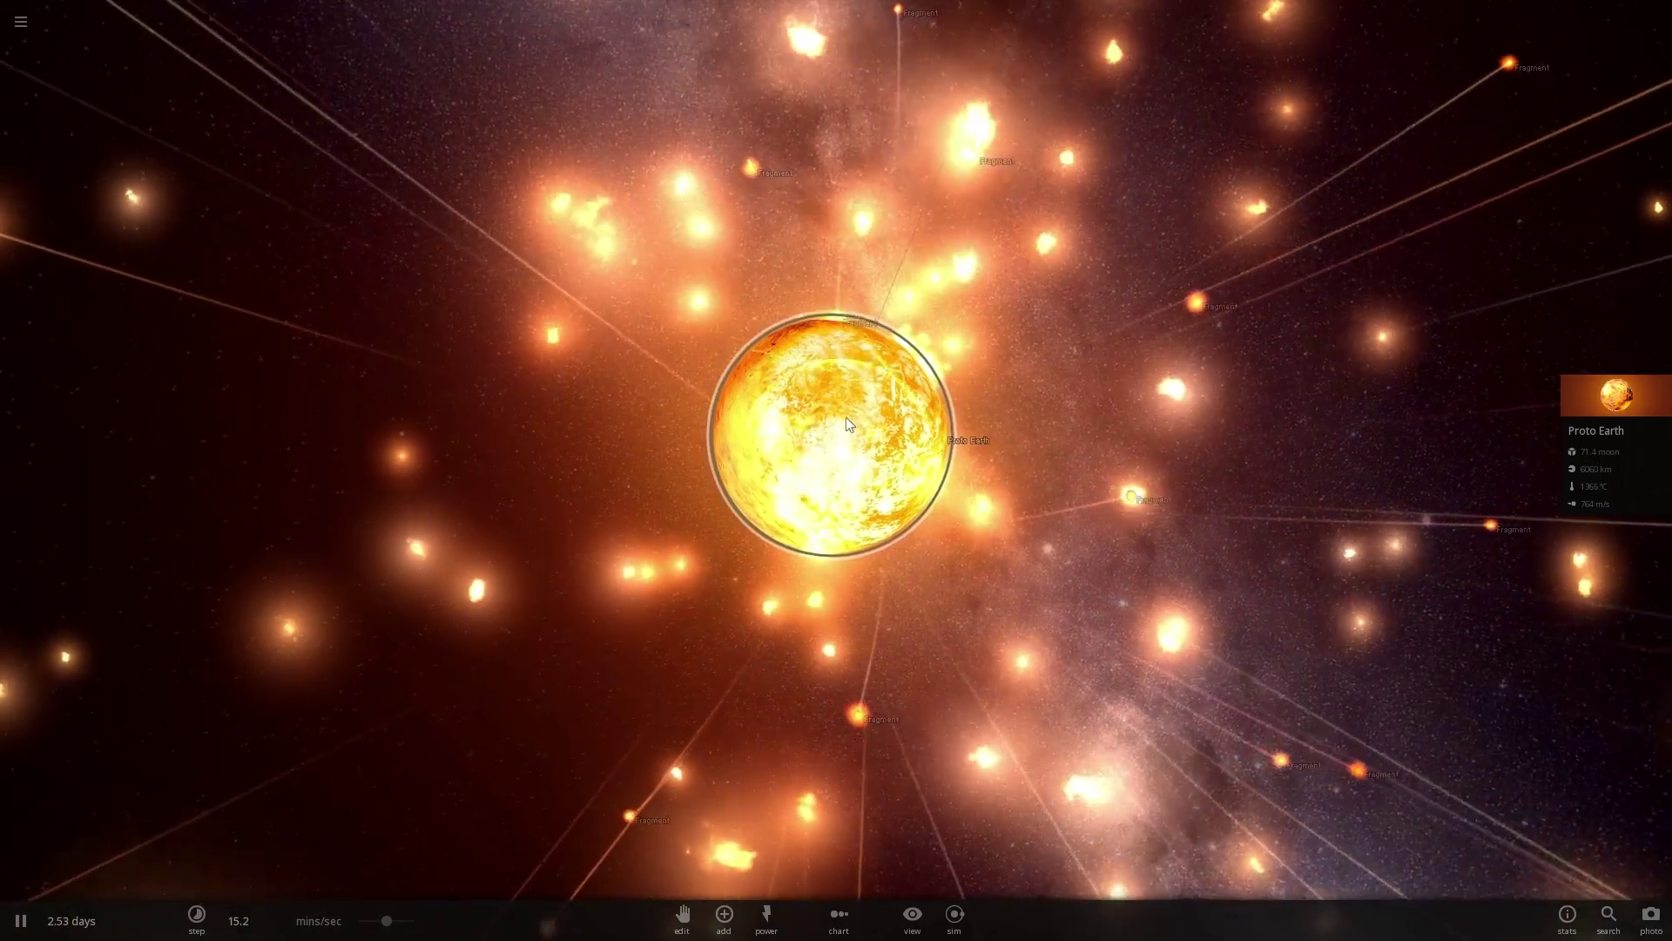
scroll(845, 441, down, 3)
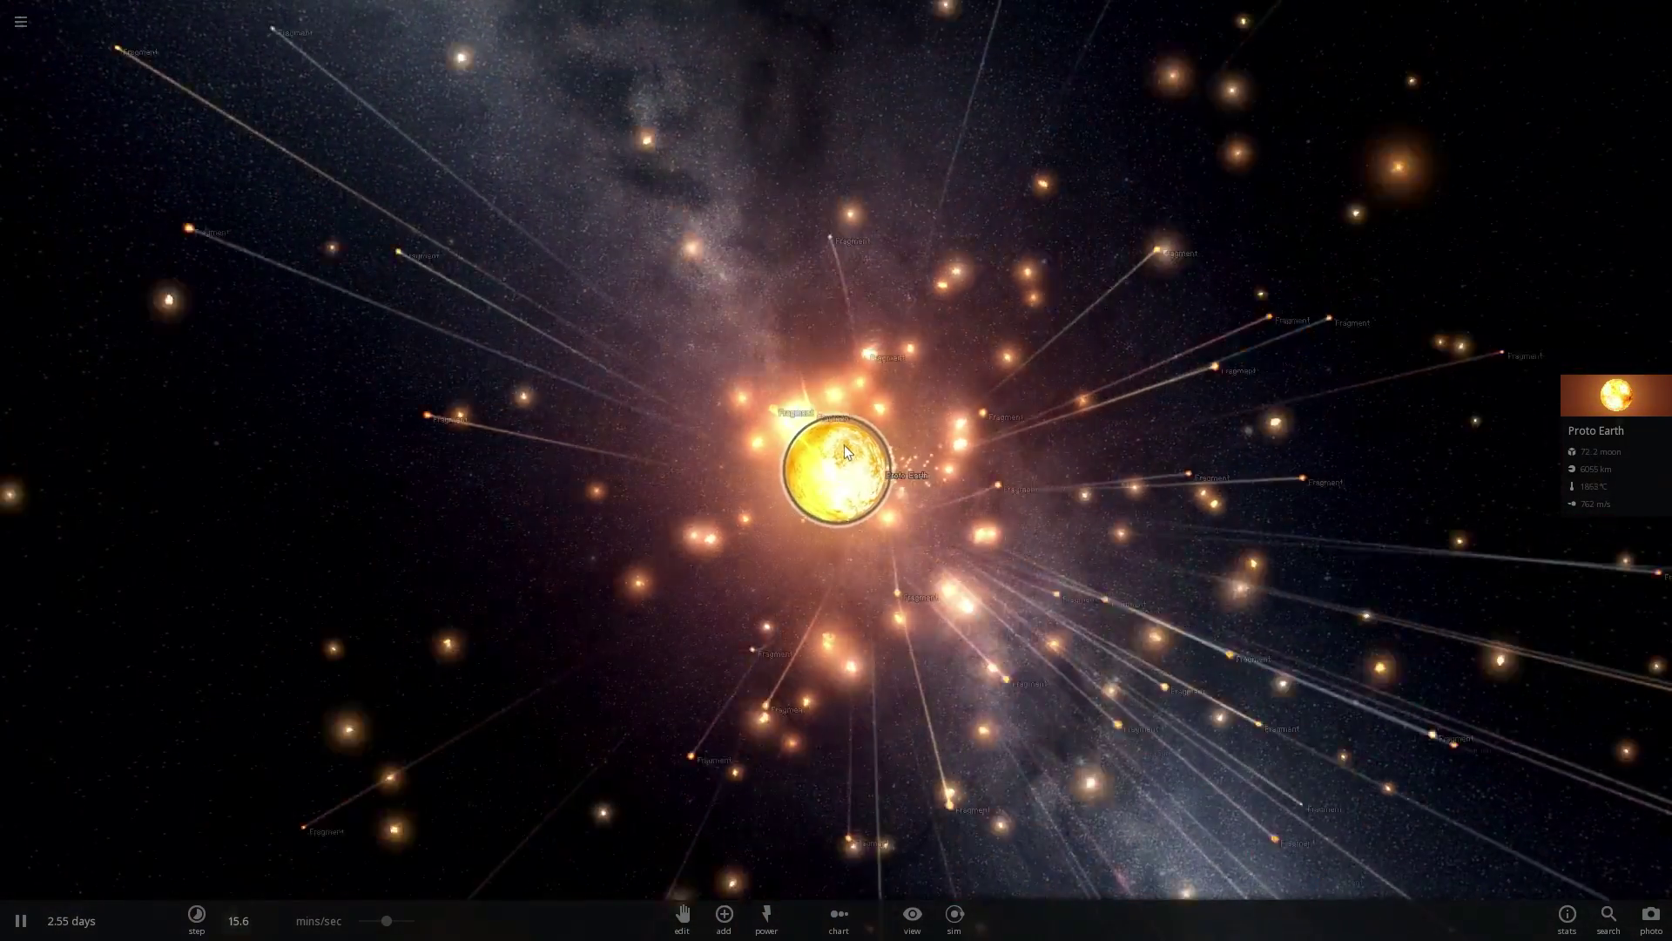
scroll(844, 445, down, 5)
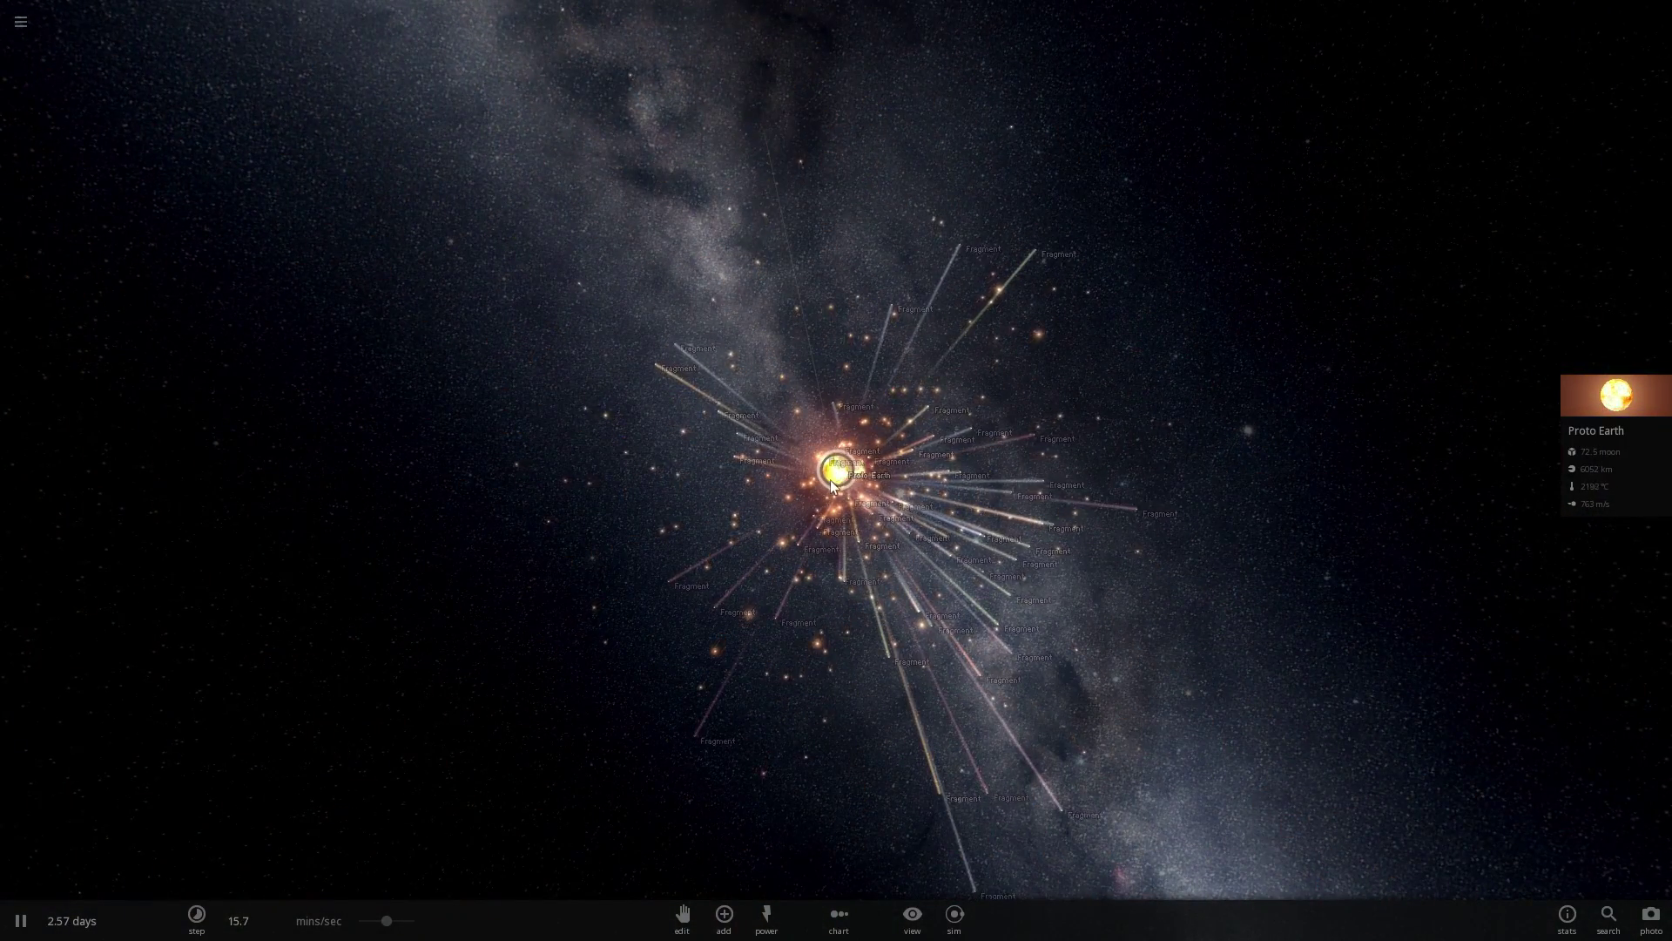
scroll(829, 479, up, 5)
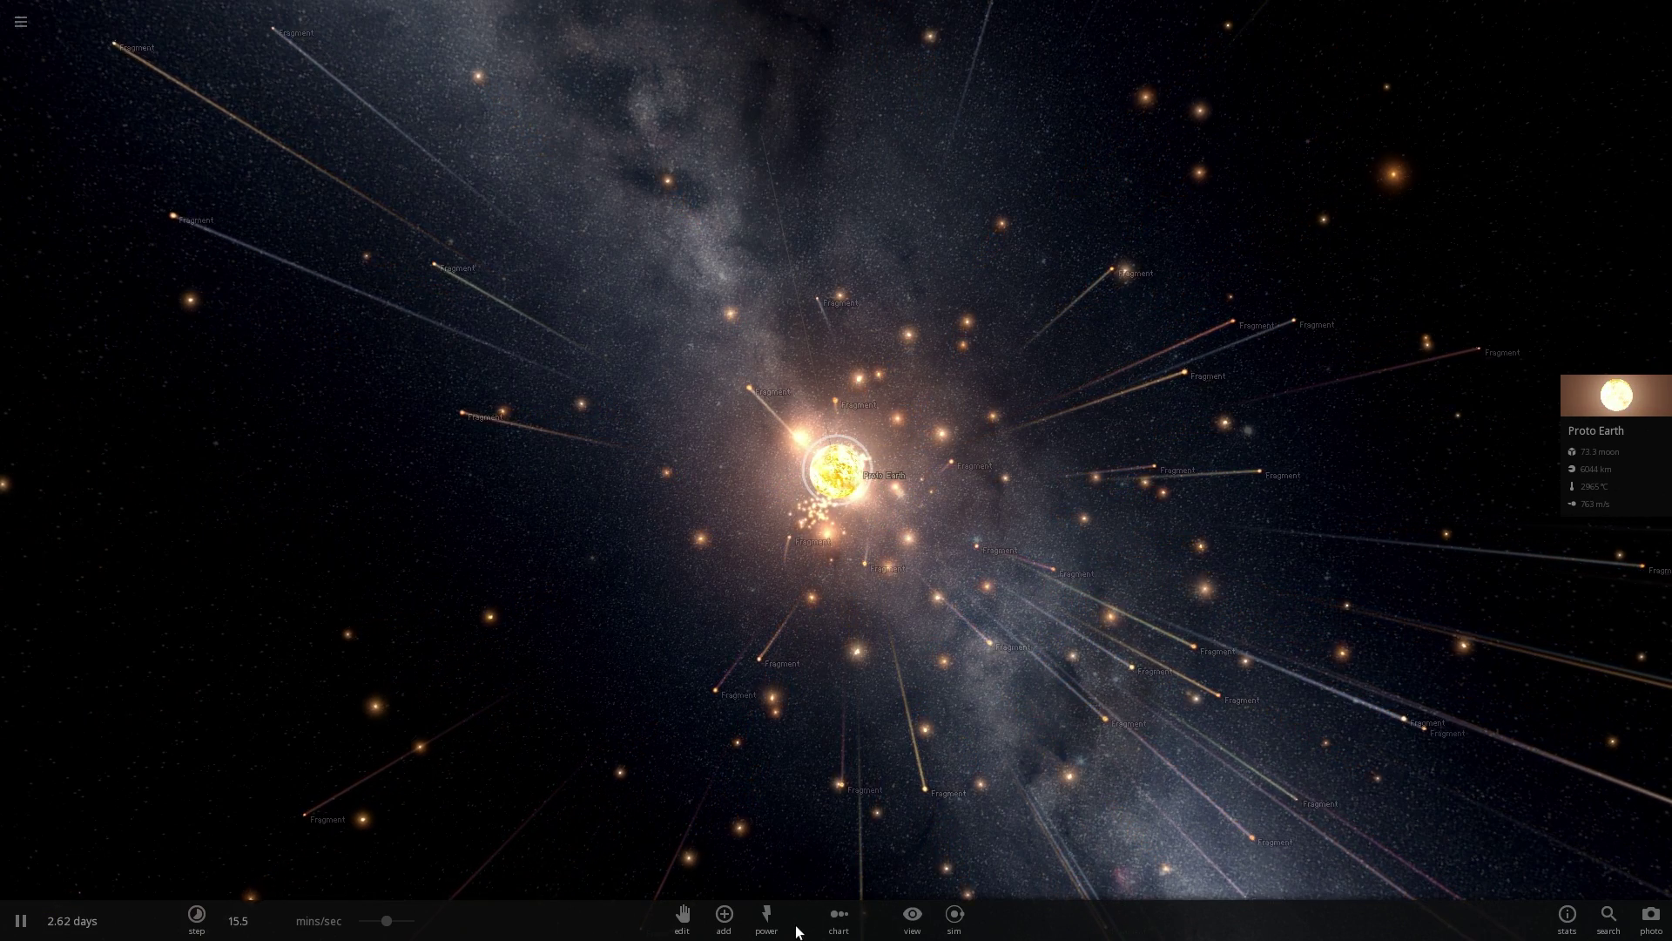
Step: Add Ordered Sphere particle shells around Proto Earth with outer radii of 50000, 10 and 100 planet radii
click(723, 913)
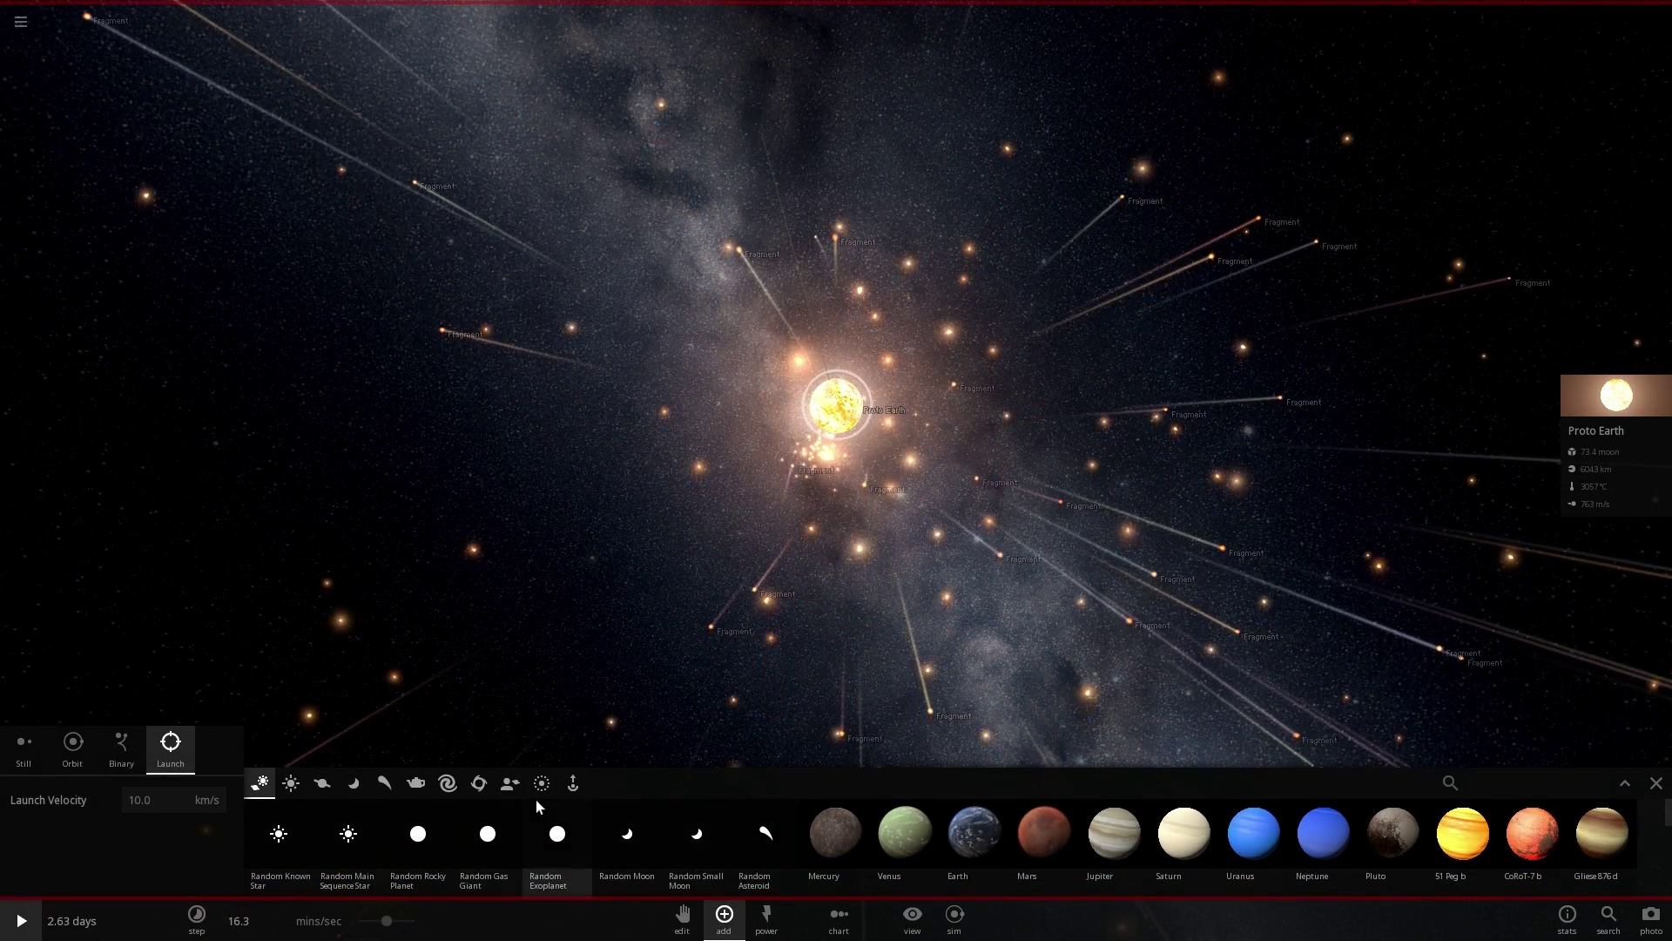
click(540, 782)
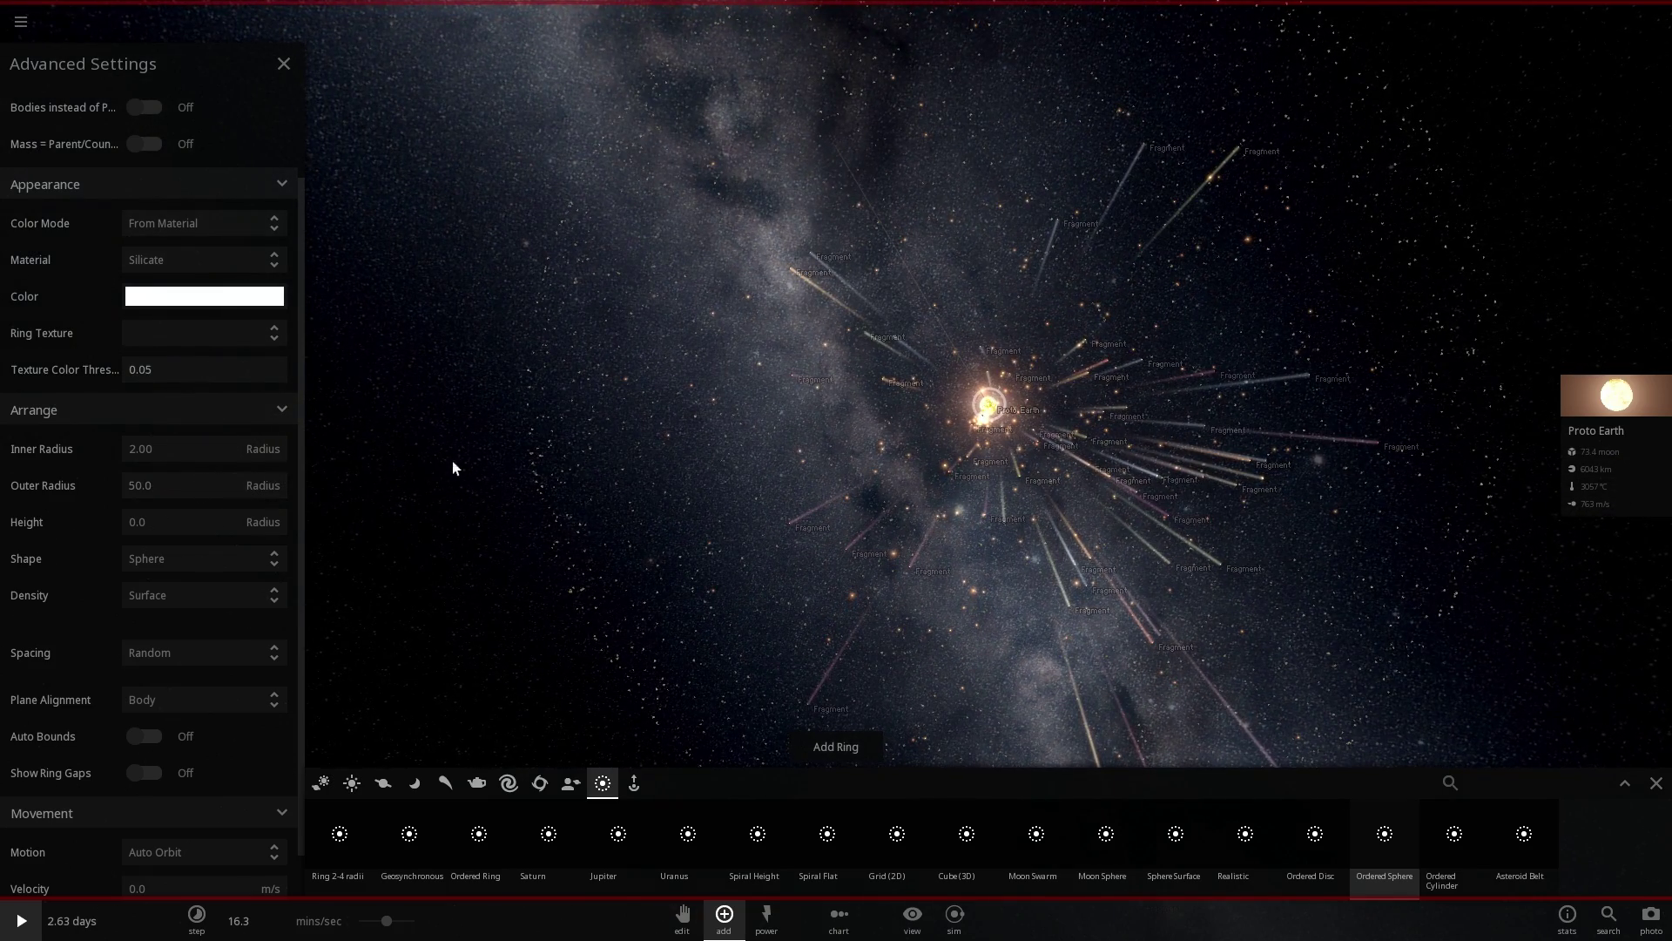
scroll(452, 462, up, 3)
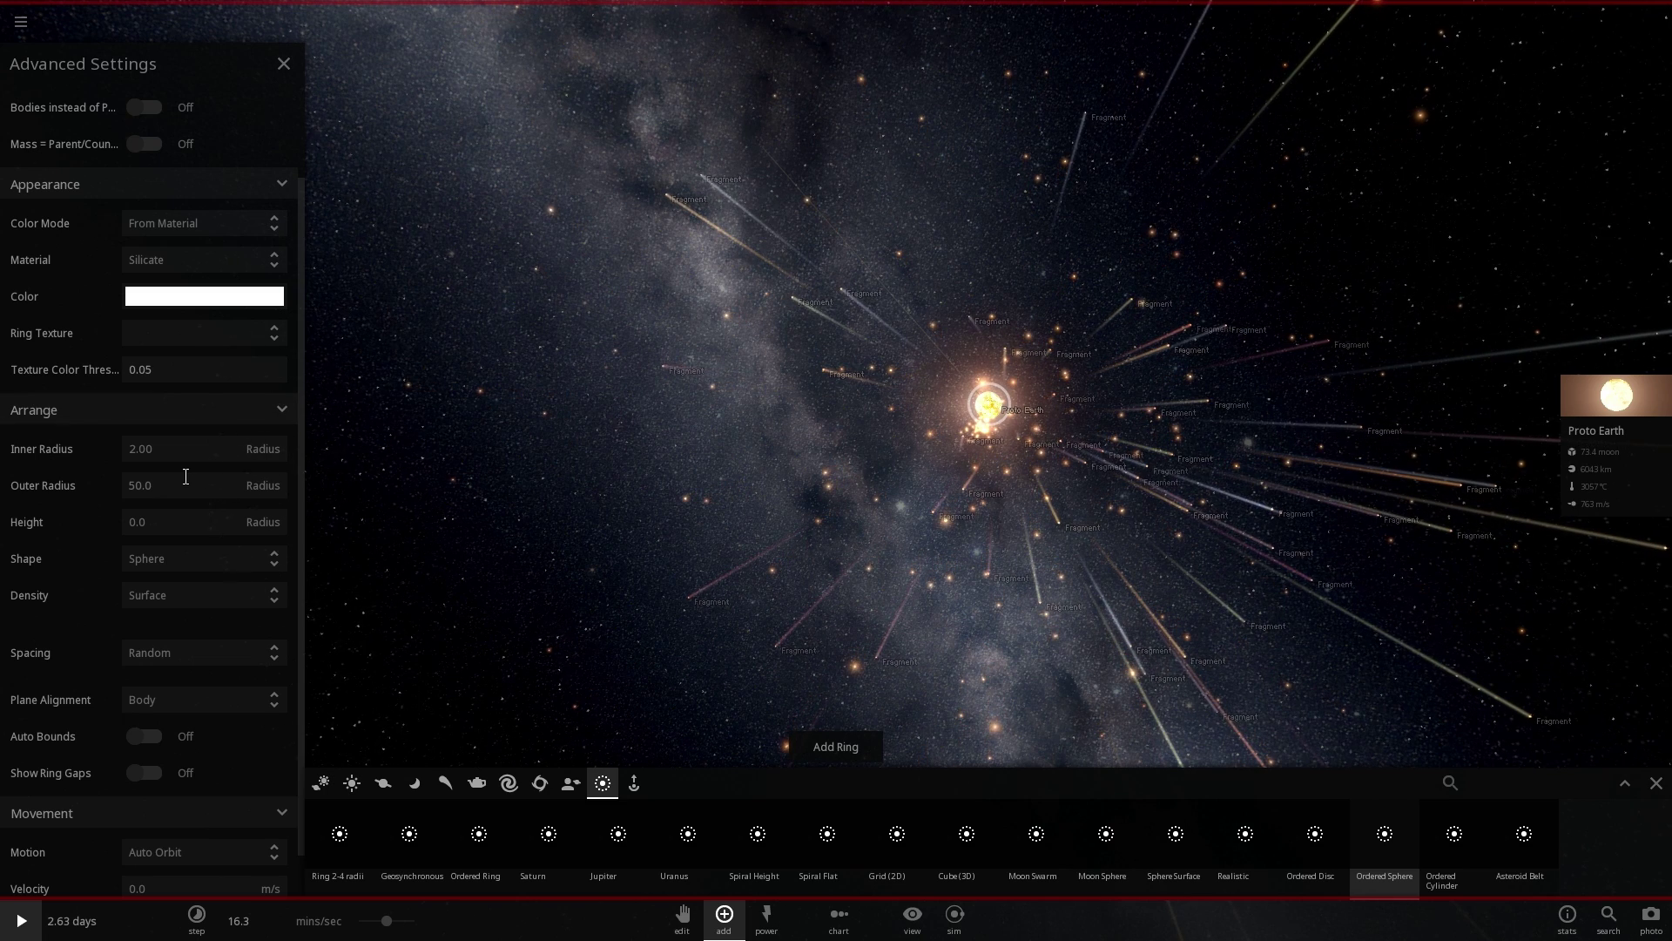
text(50000)
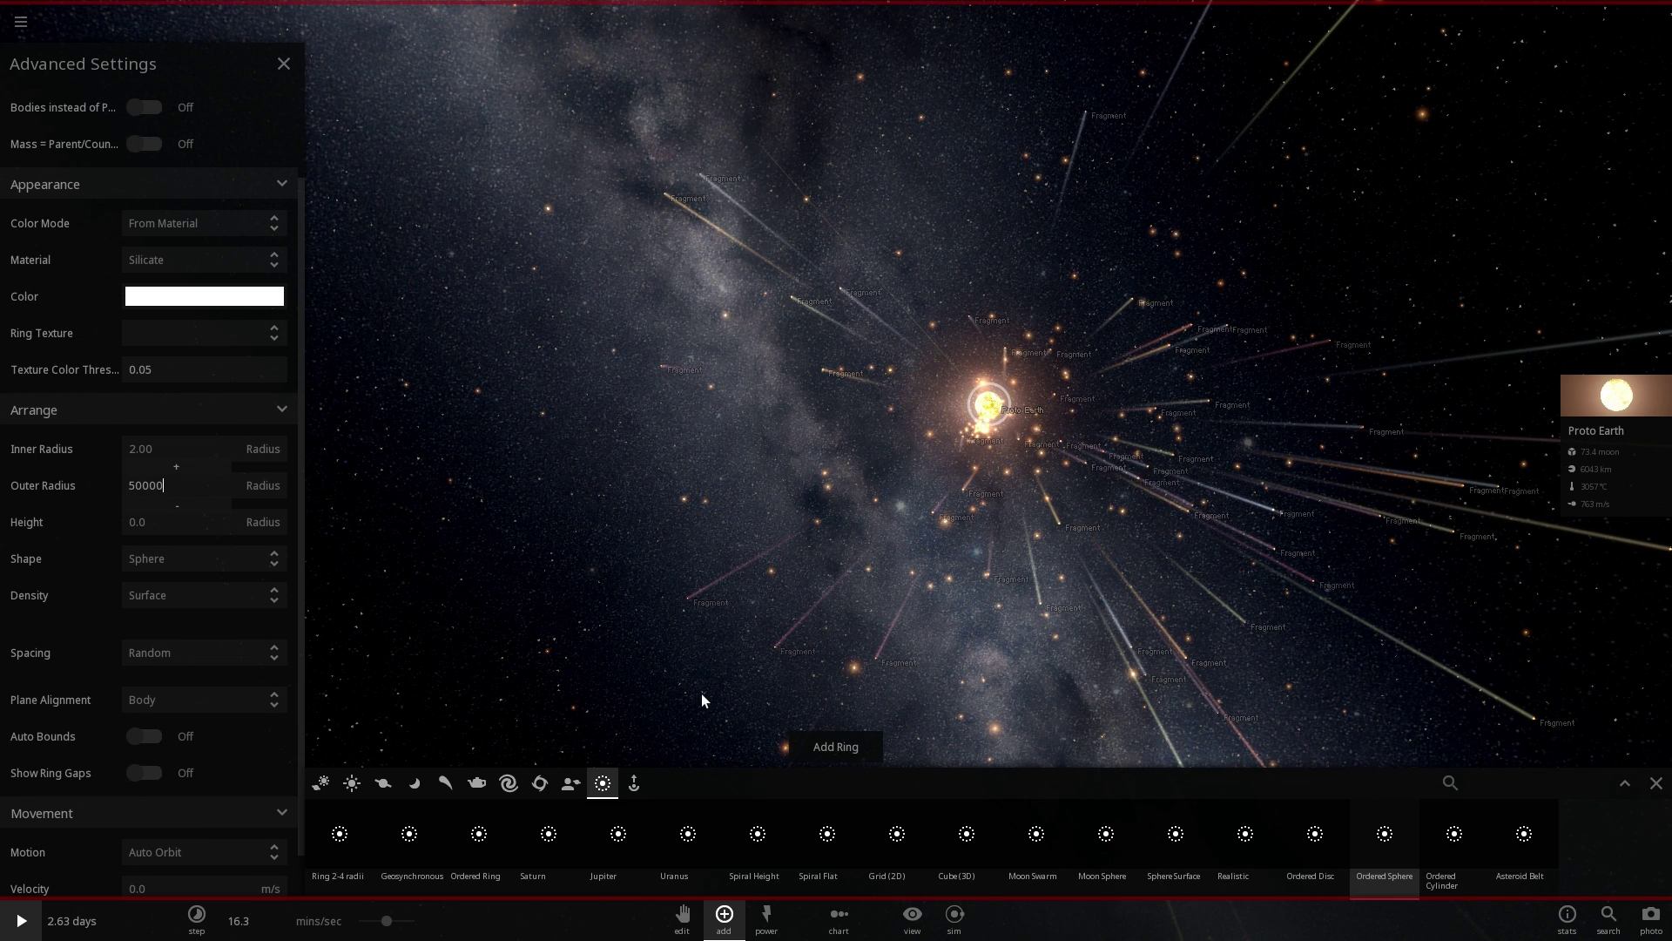
click(852, 746)
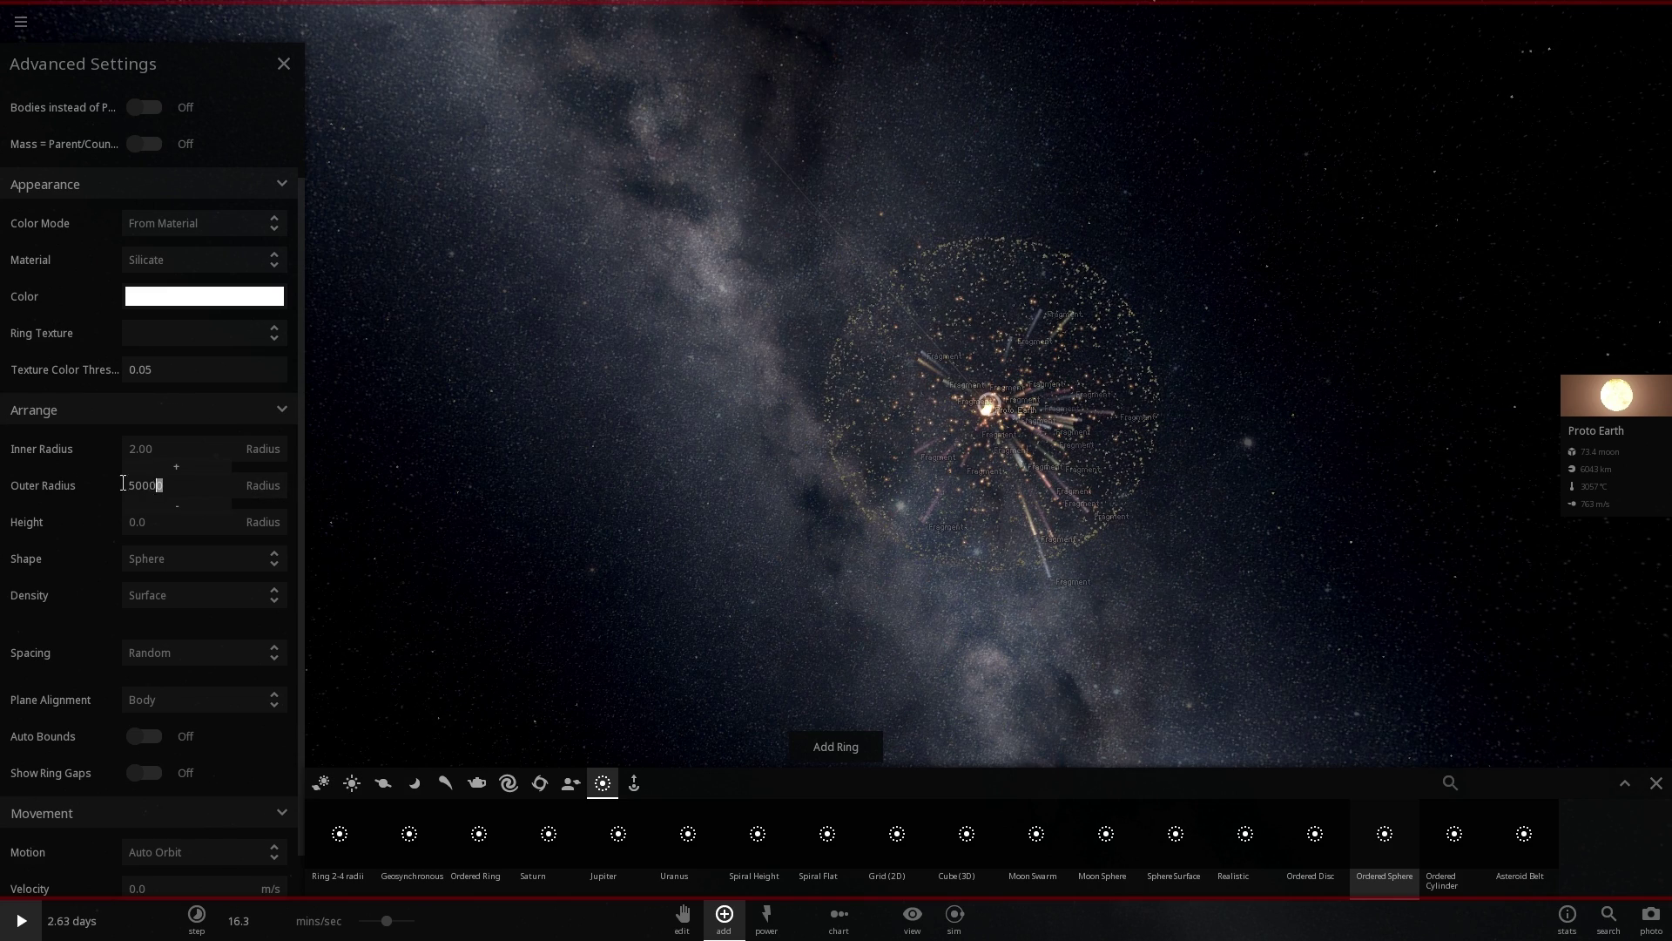
text(10.)
click(853, 746)
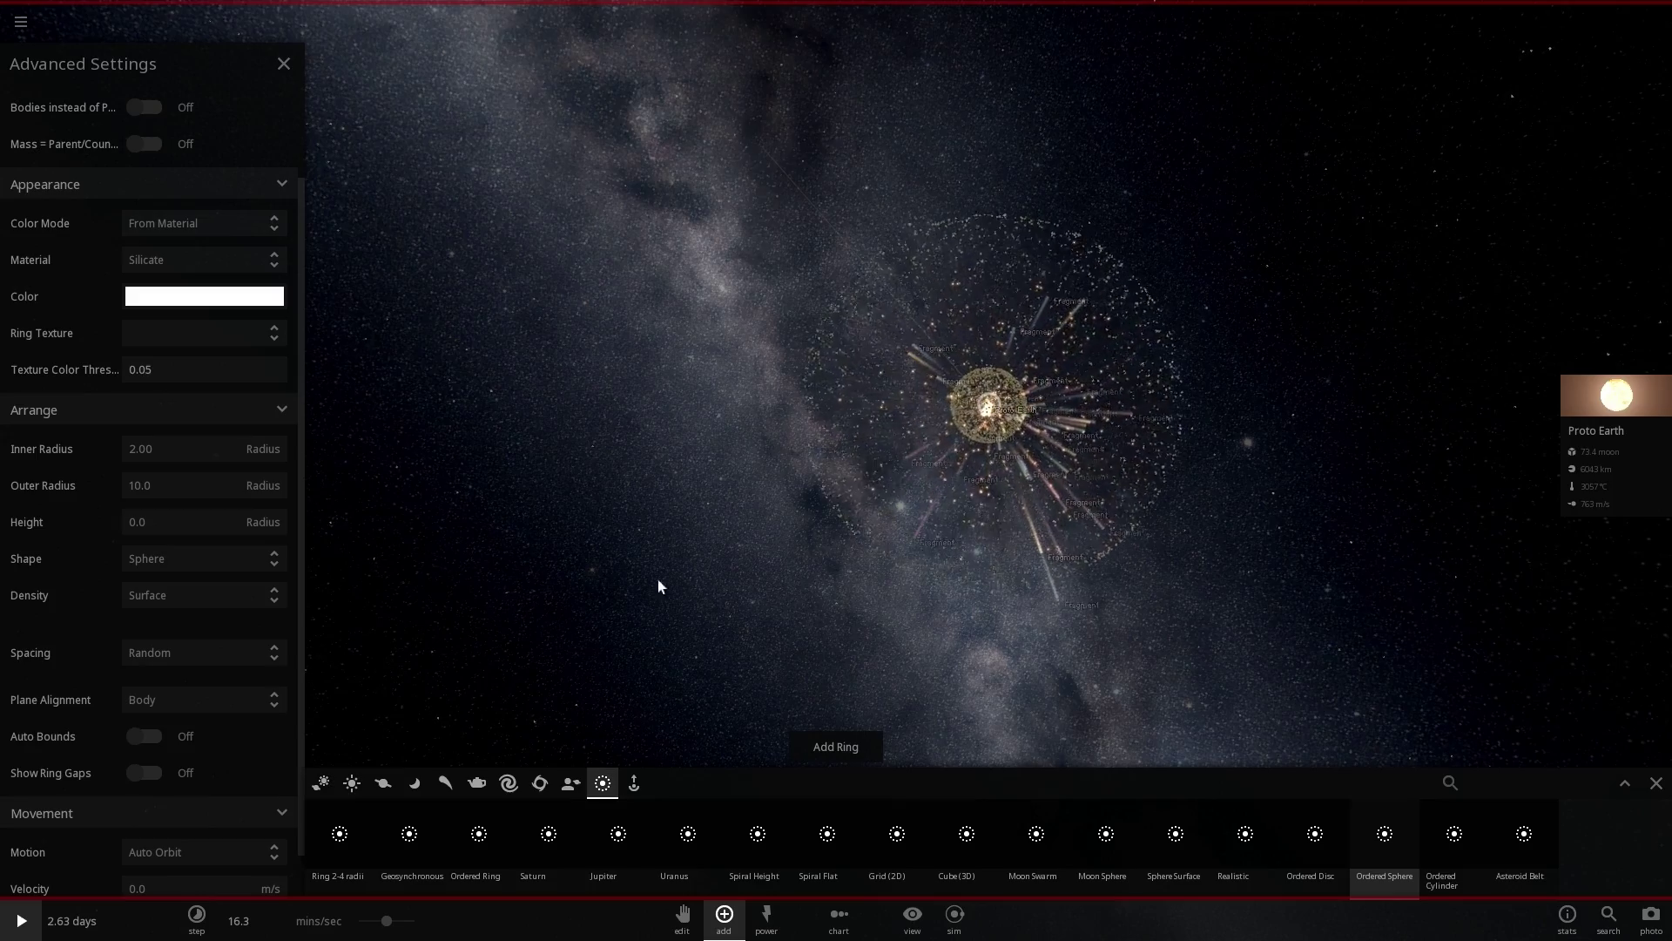
Step: Resume the simulation and examine the particle spheres around Proto Earth from several angles and distances
key(space)
drag(939, 587, 990, 578)
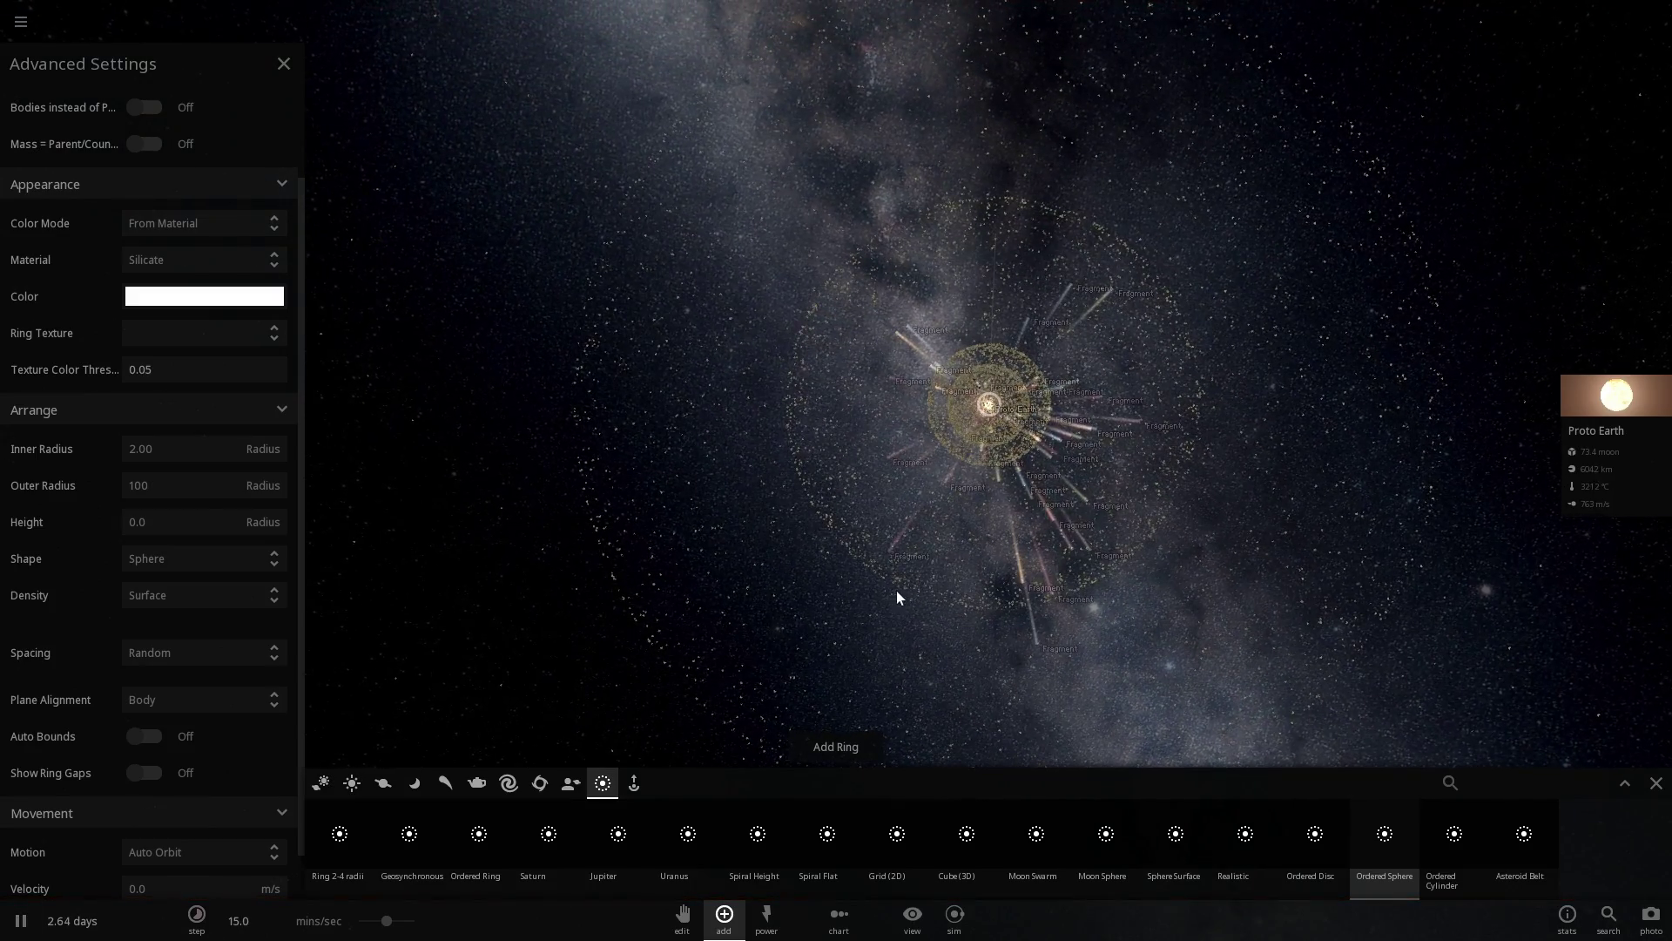
drag(828, 582, 1061, 422)
scroll(1059, 416, up, 5)
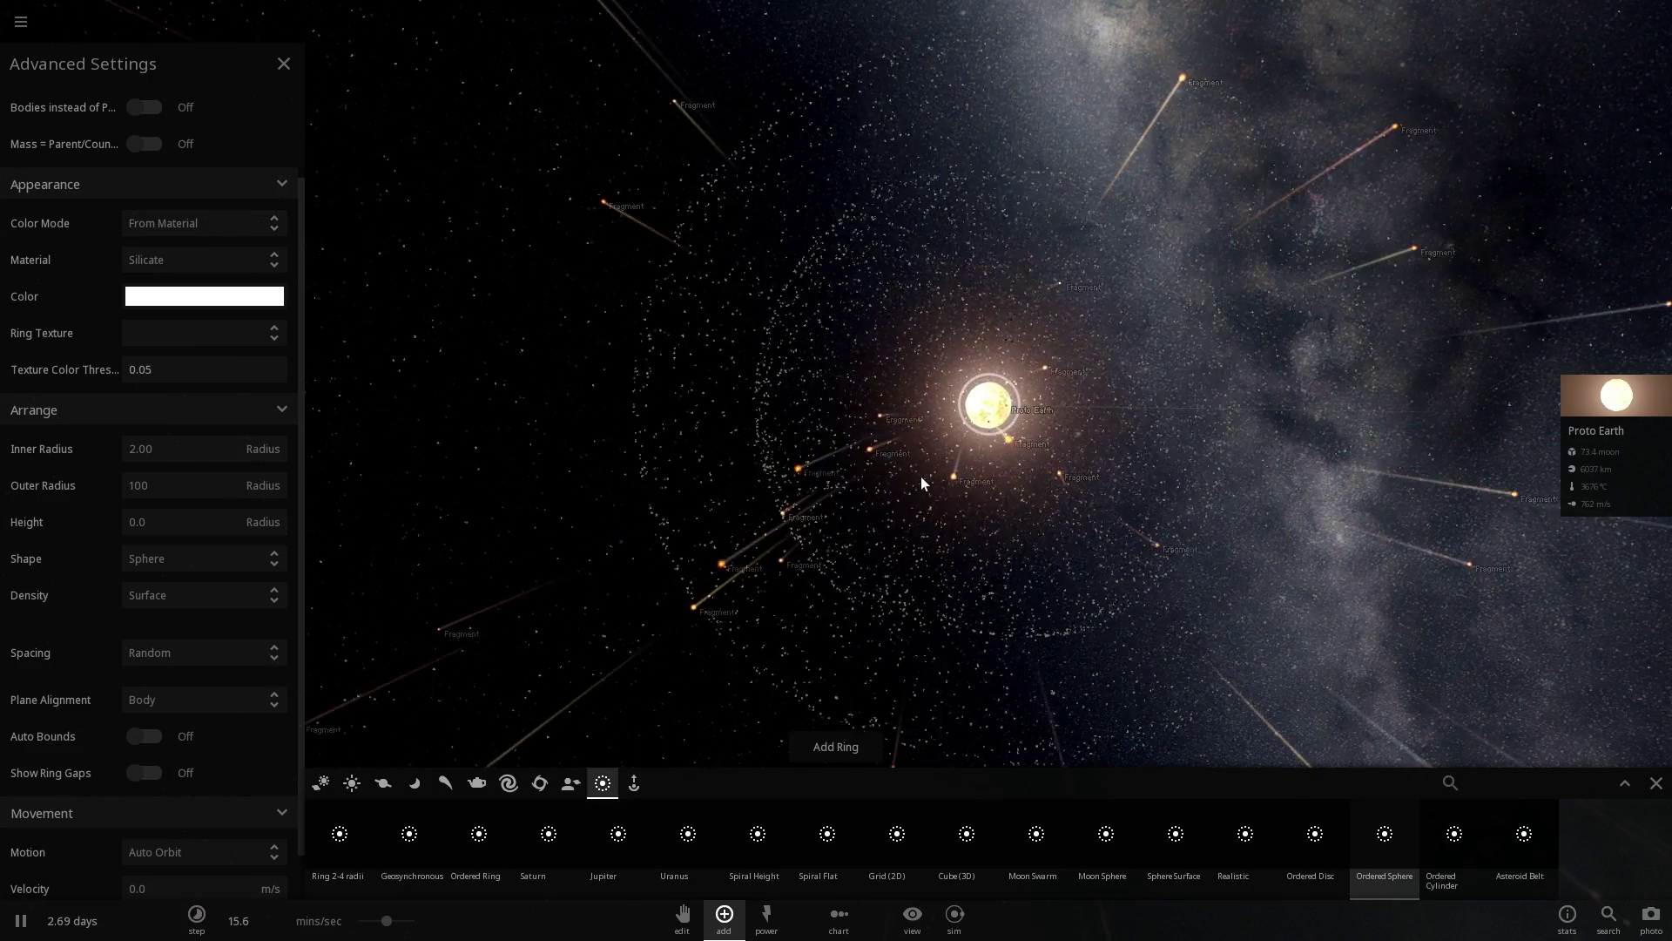
scroll(946, 443, down, 3)
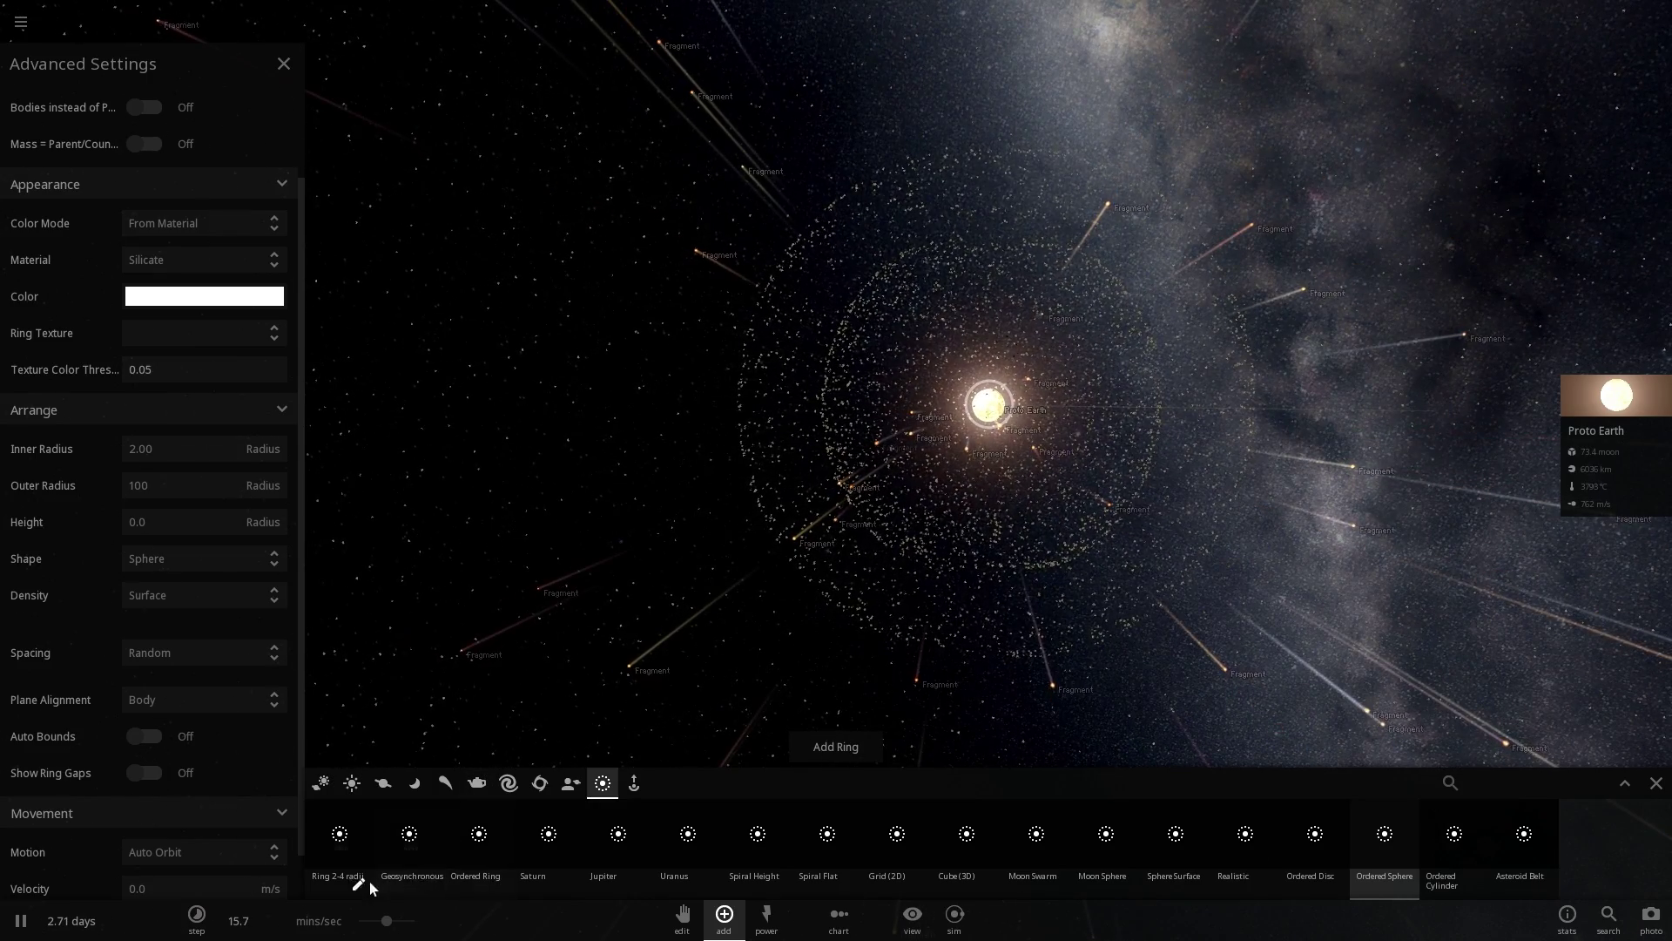
Step: Raise the simulation speed to about 1.30 hours/sec and examine how the particle shells move around Proto Earth
drag(403, 928, 403, 925)
drag(963, 295, 897, 316)
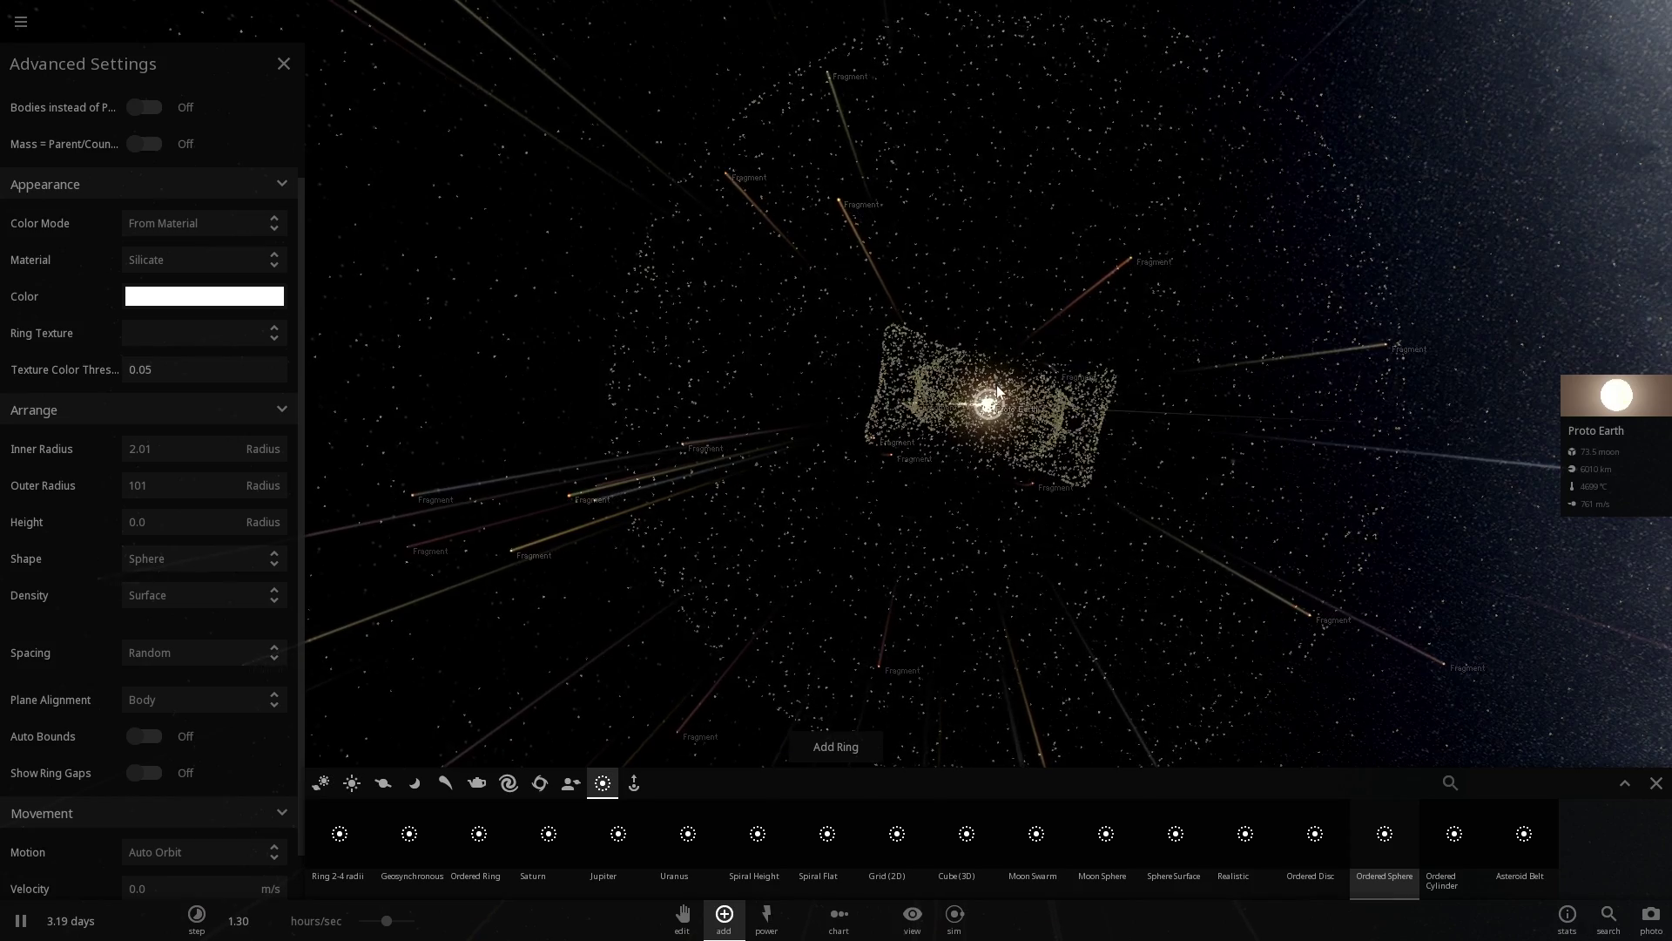
right_drag(837, 415, 928, 406)
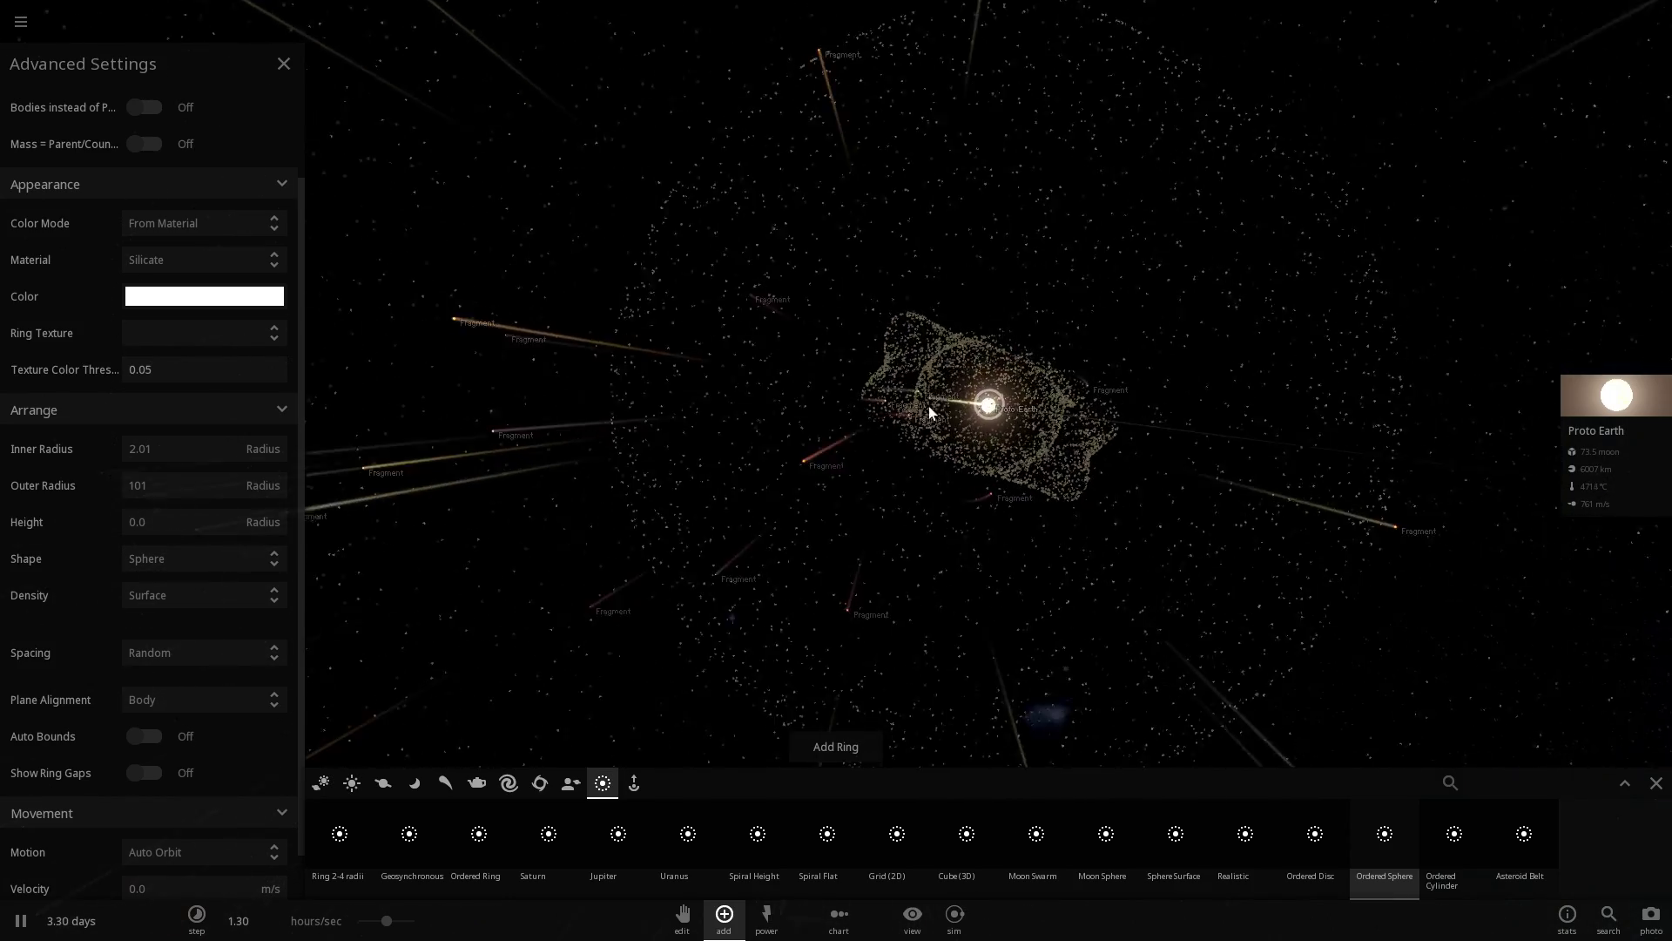
scroll(1068, 396, up, 3)
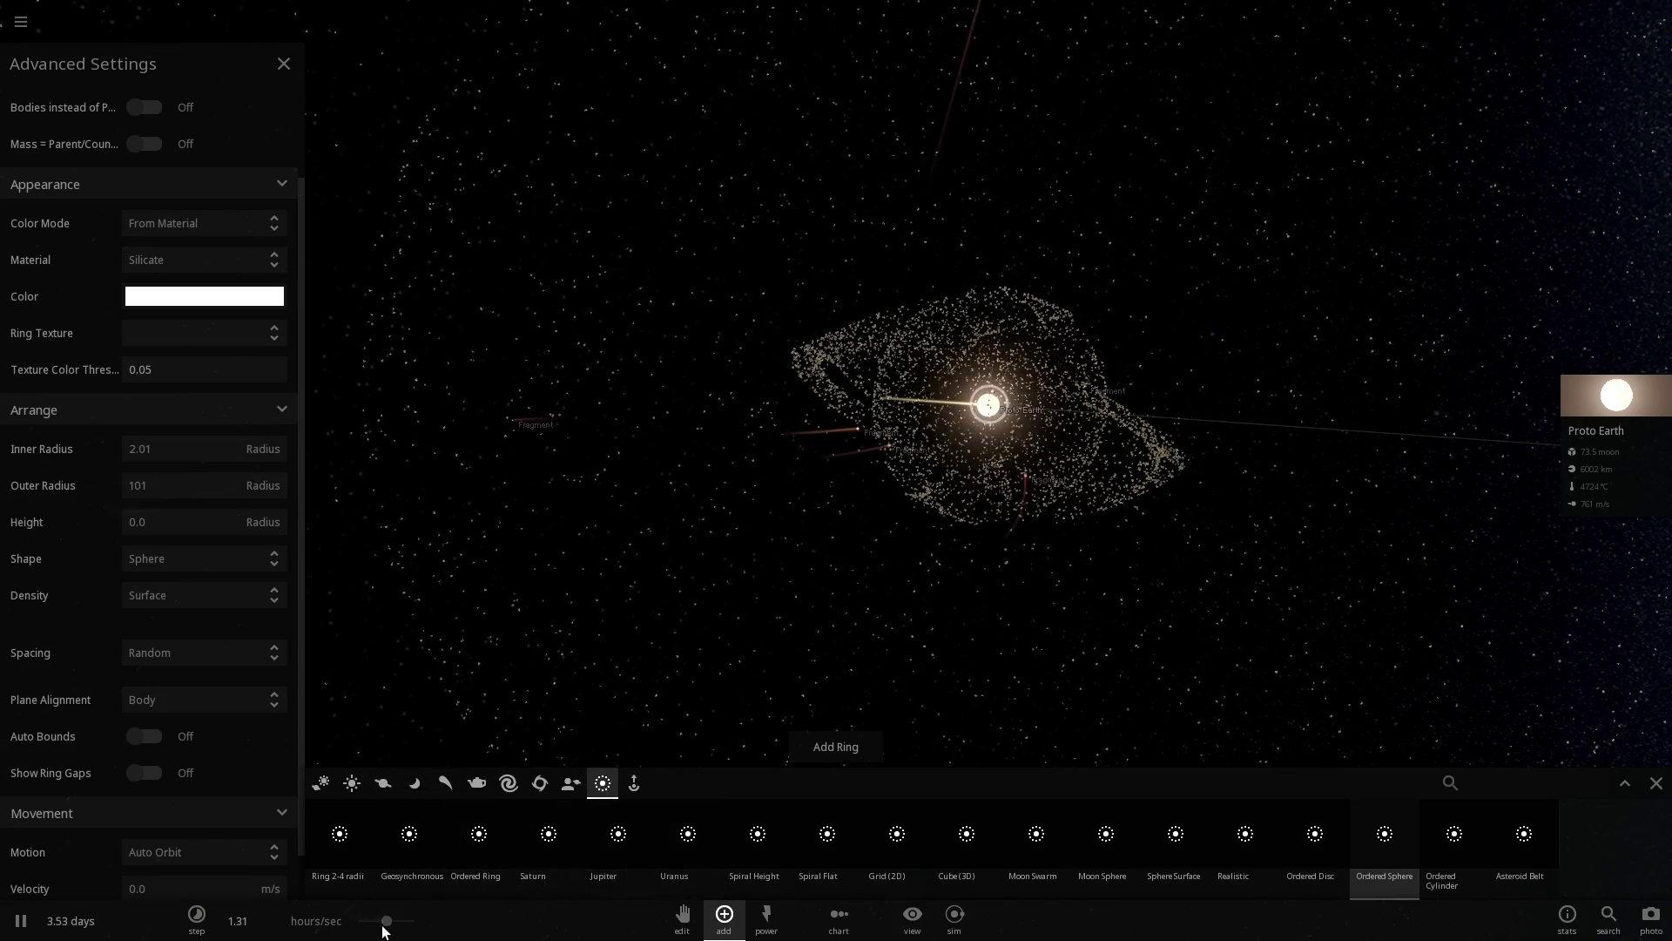
Step: Raise the simulation speed to about 4.31 hours/sec and close the advanced ring settings
mouse_move(196, 914)
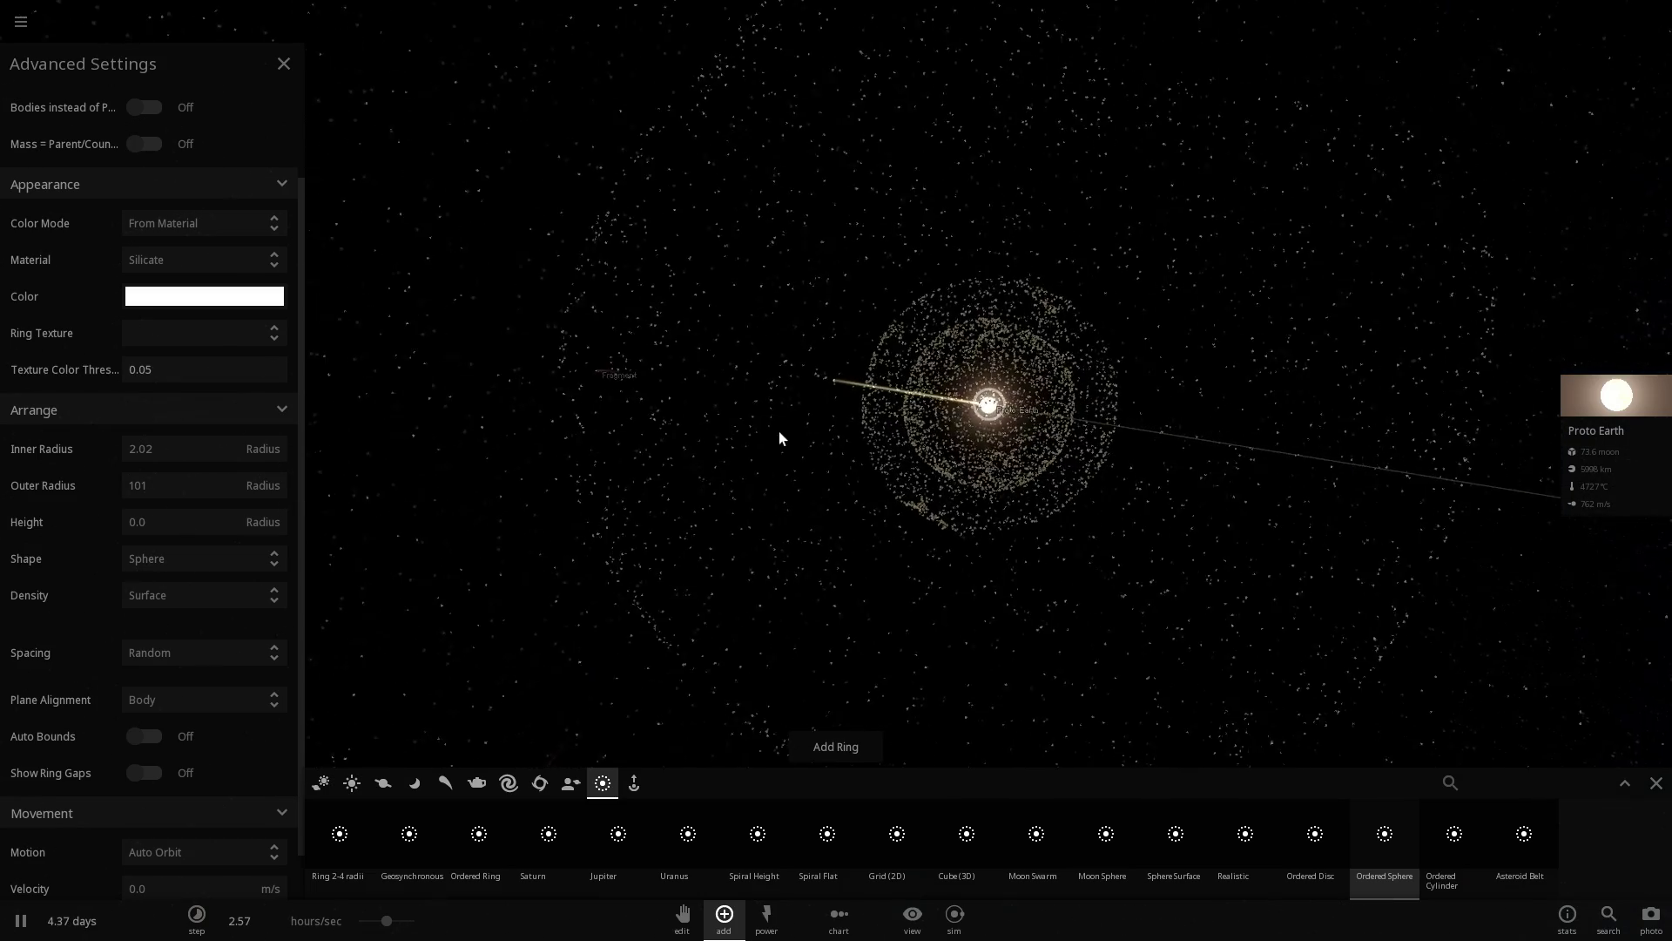
drag(388, 927, 404, 927)
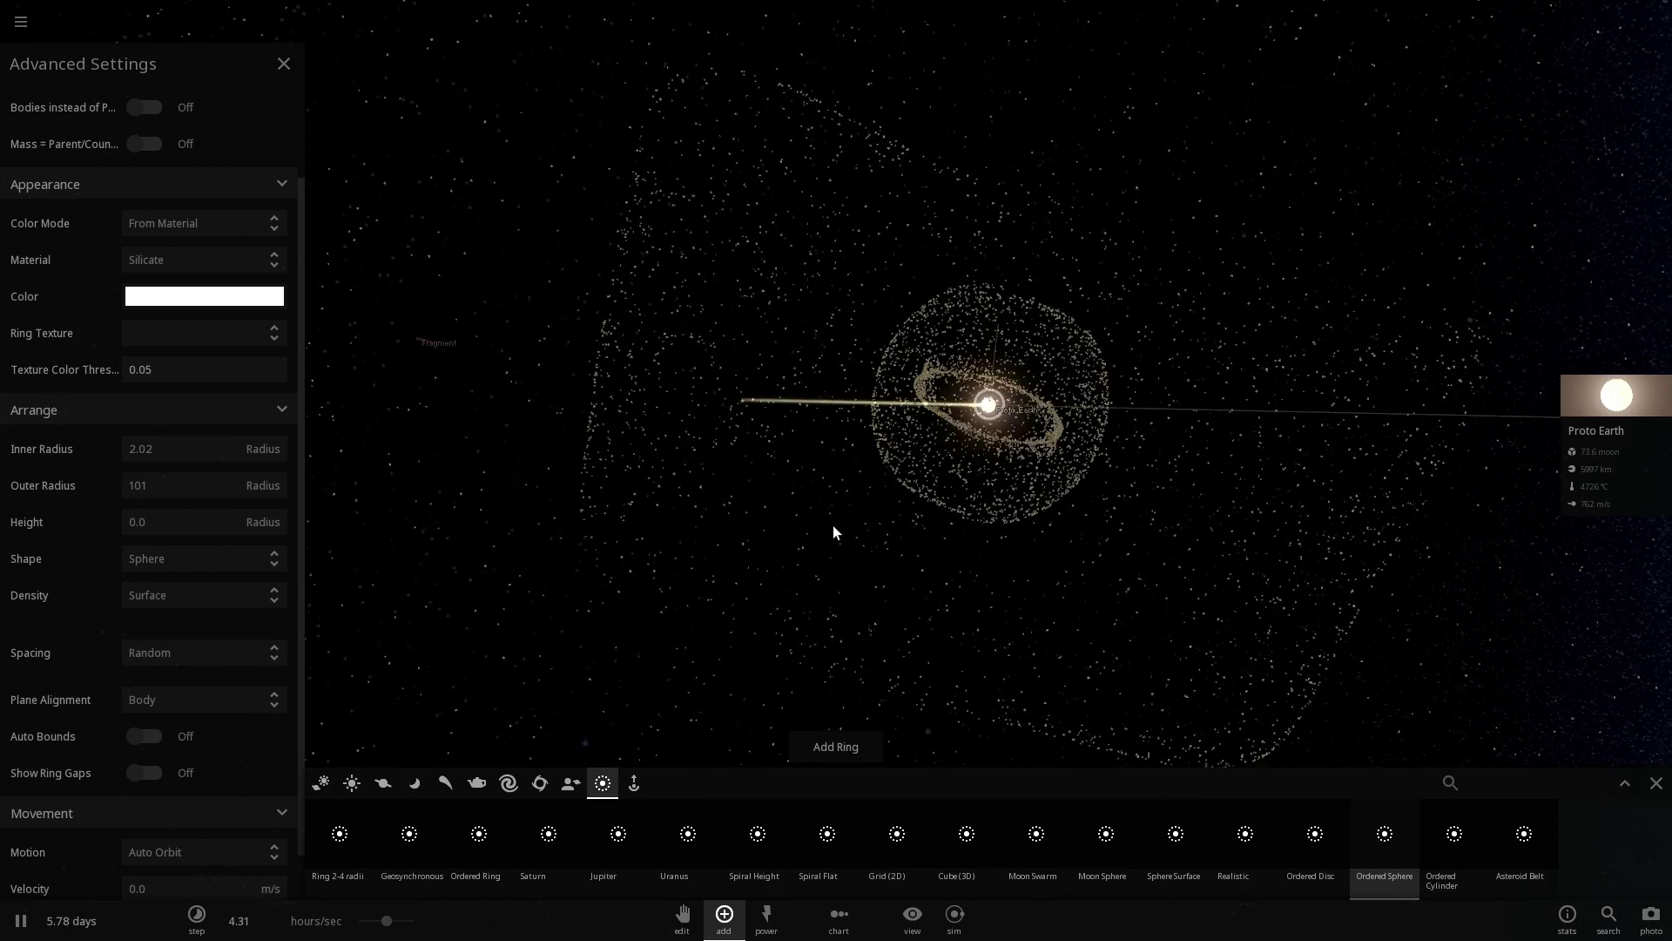
click(277, 64)
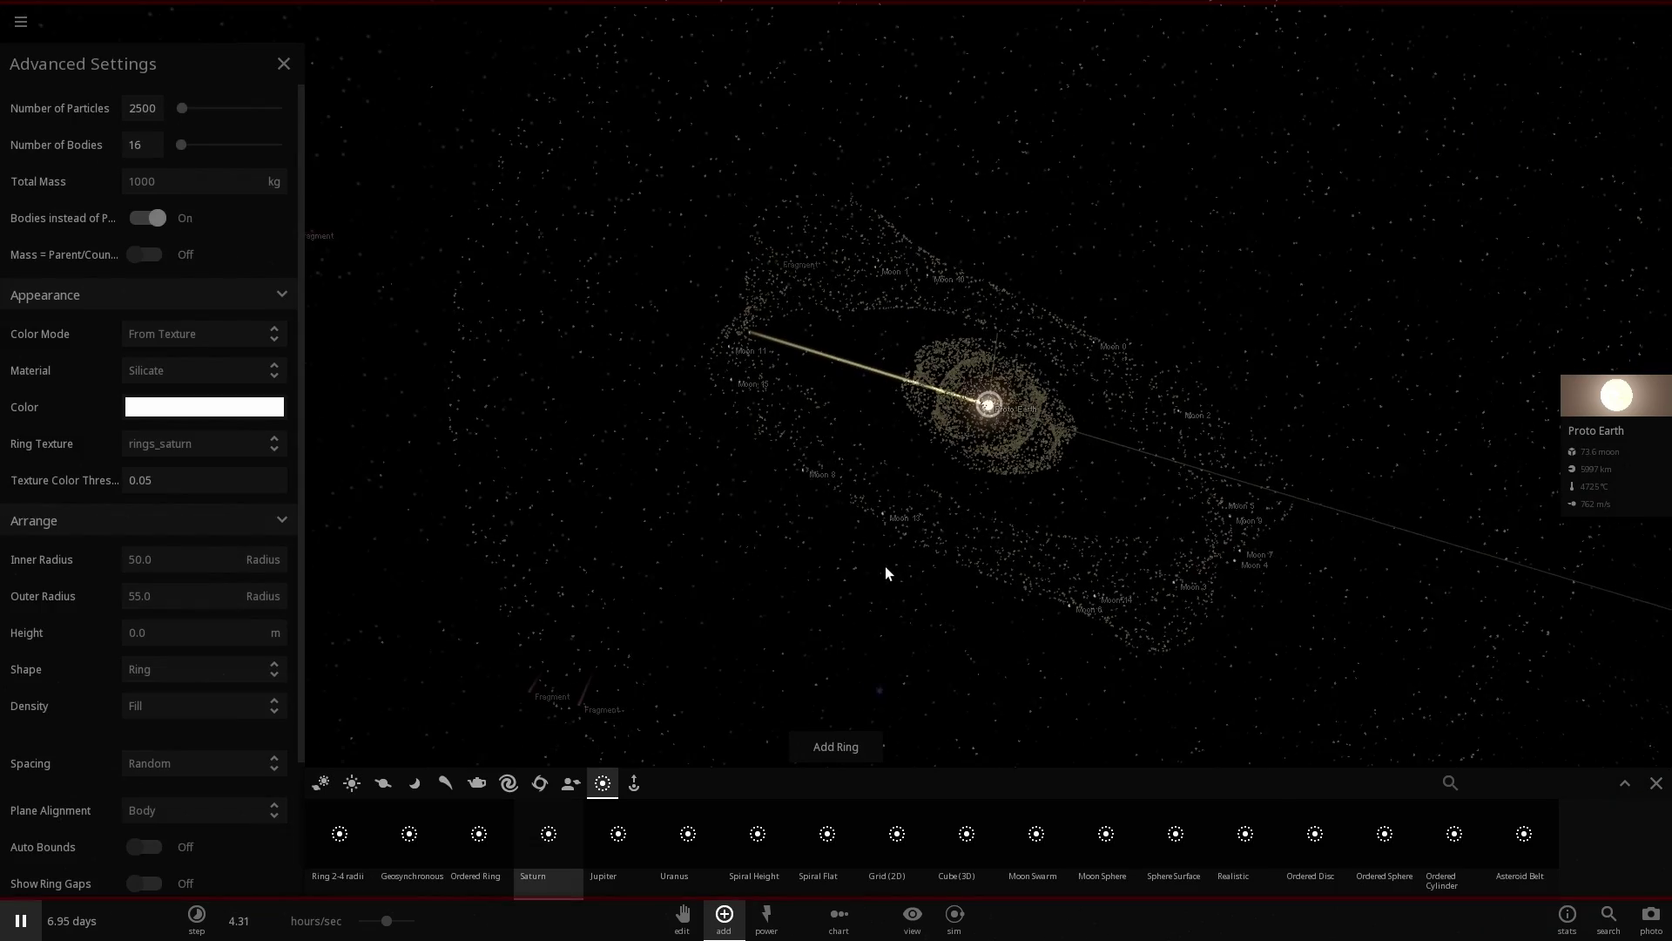
Step: Close the advanced ring settings, resume the simulation and follow the orbiting moons around Proto Earth, selecting Moon 6
click(284, 63)
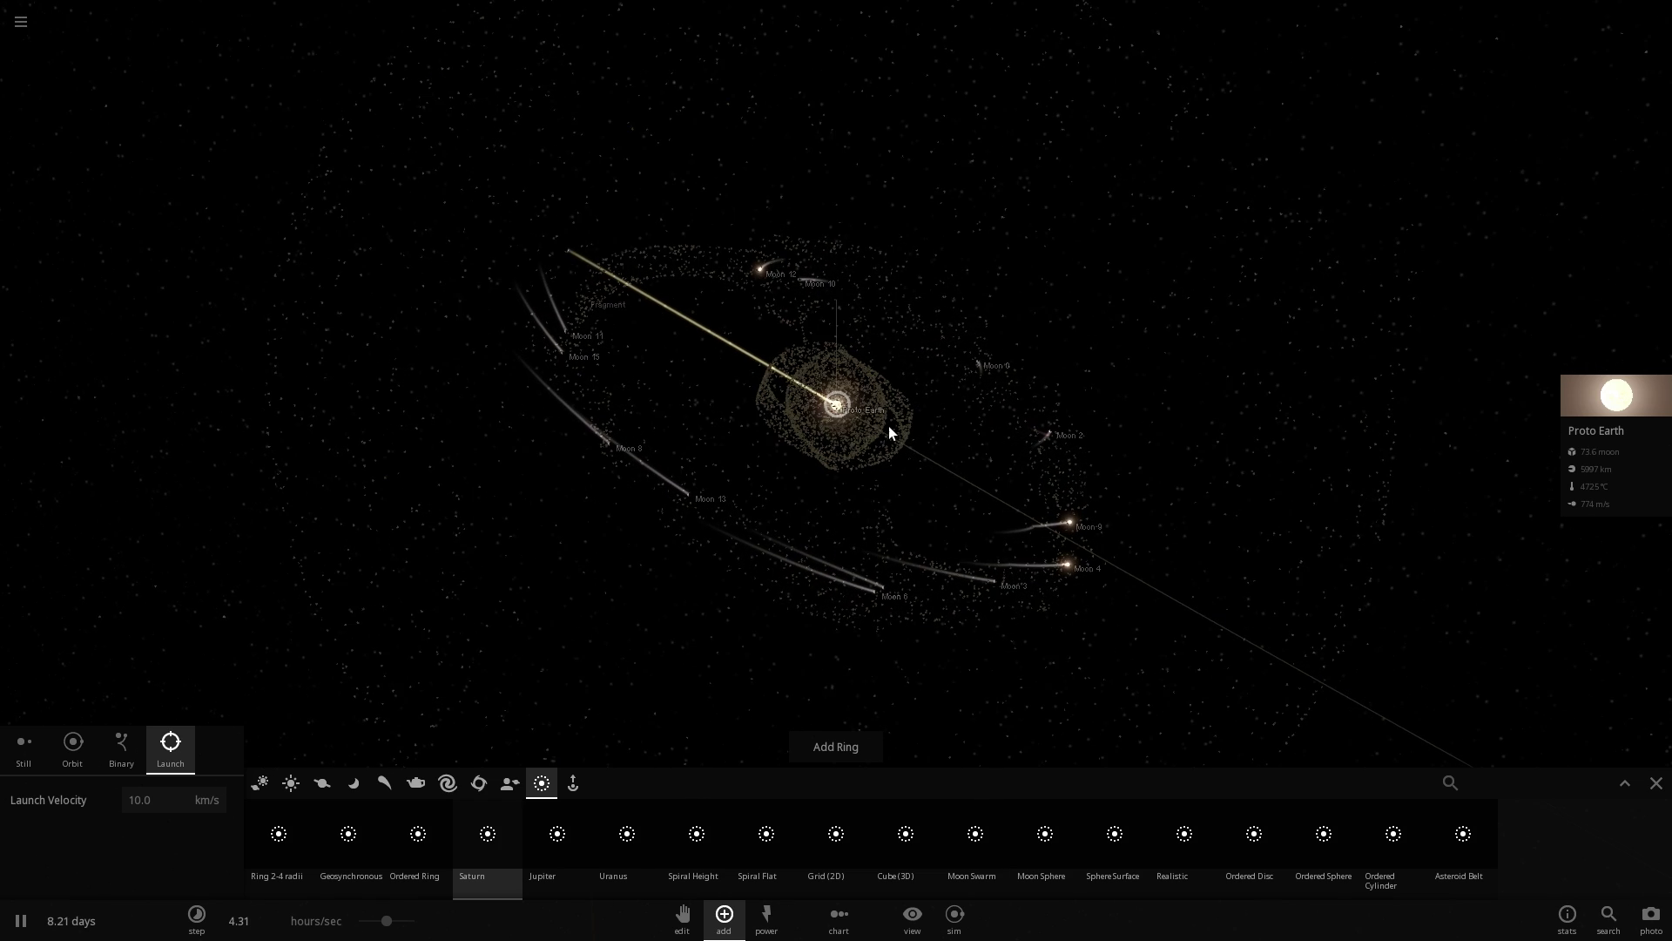
scroll(890, 432, up, 3)
right_drag(901, 461, 789, 395)
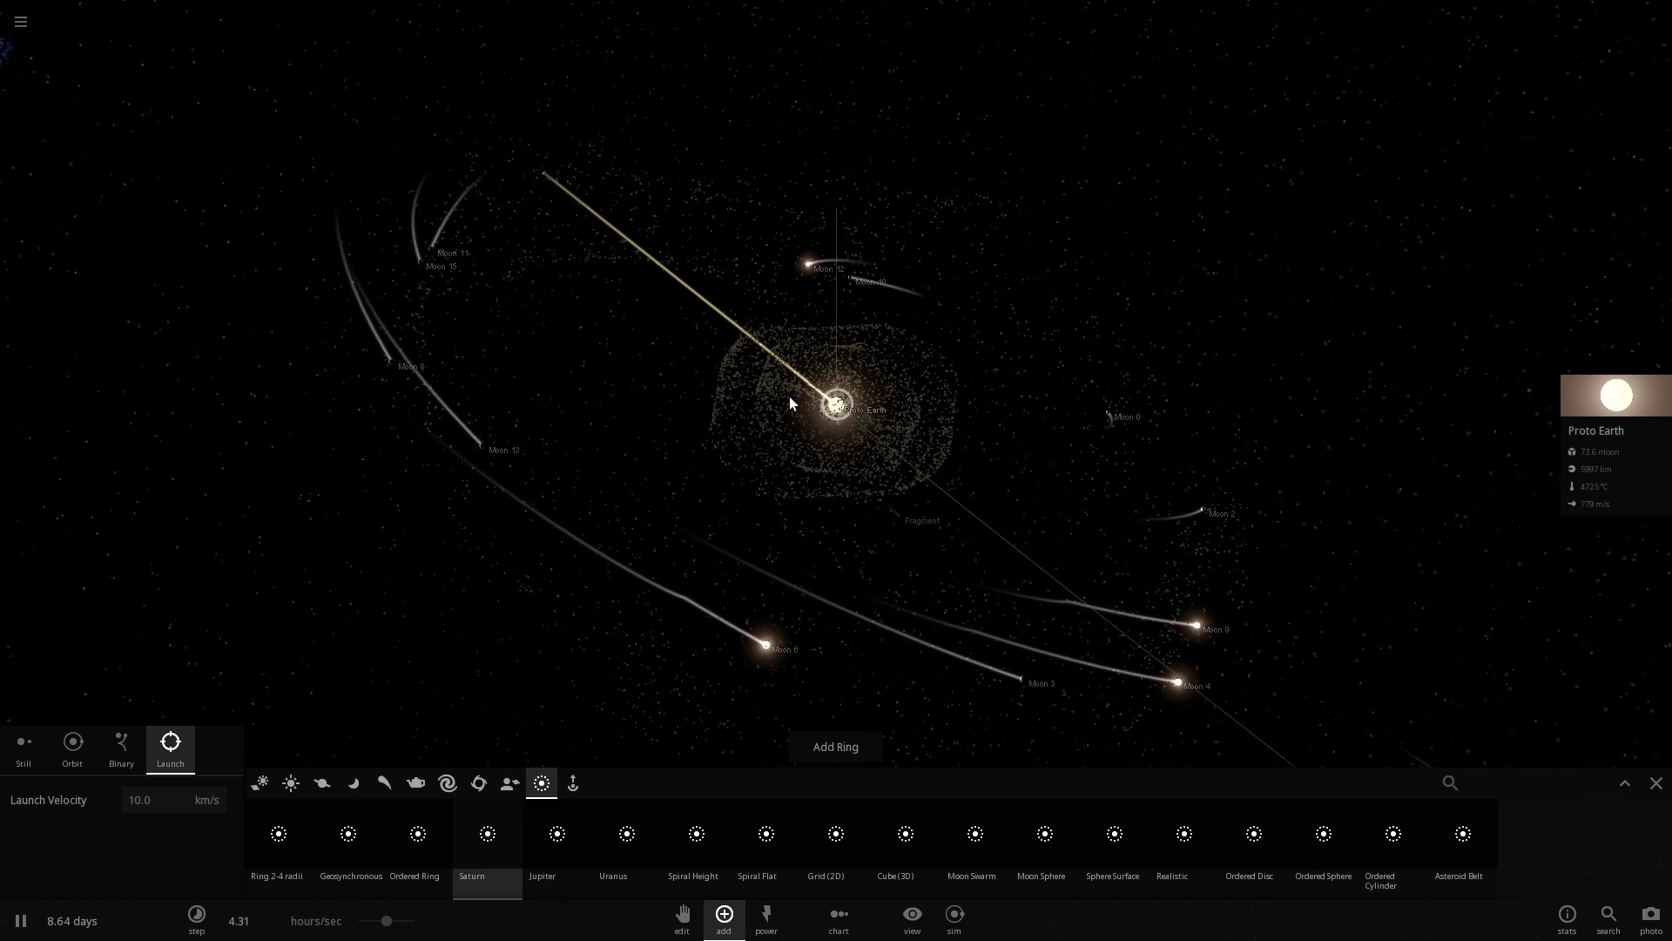
click(762, 634)
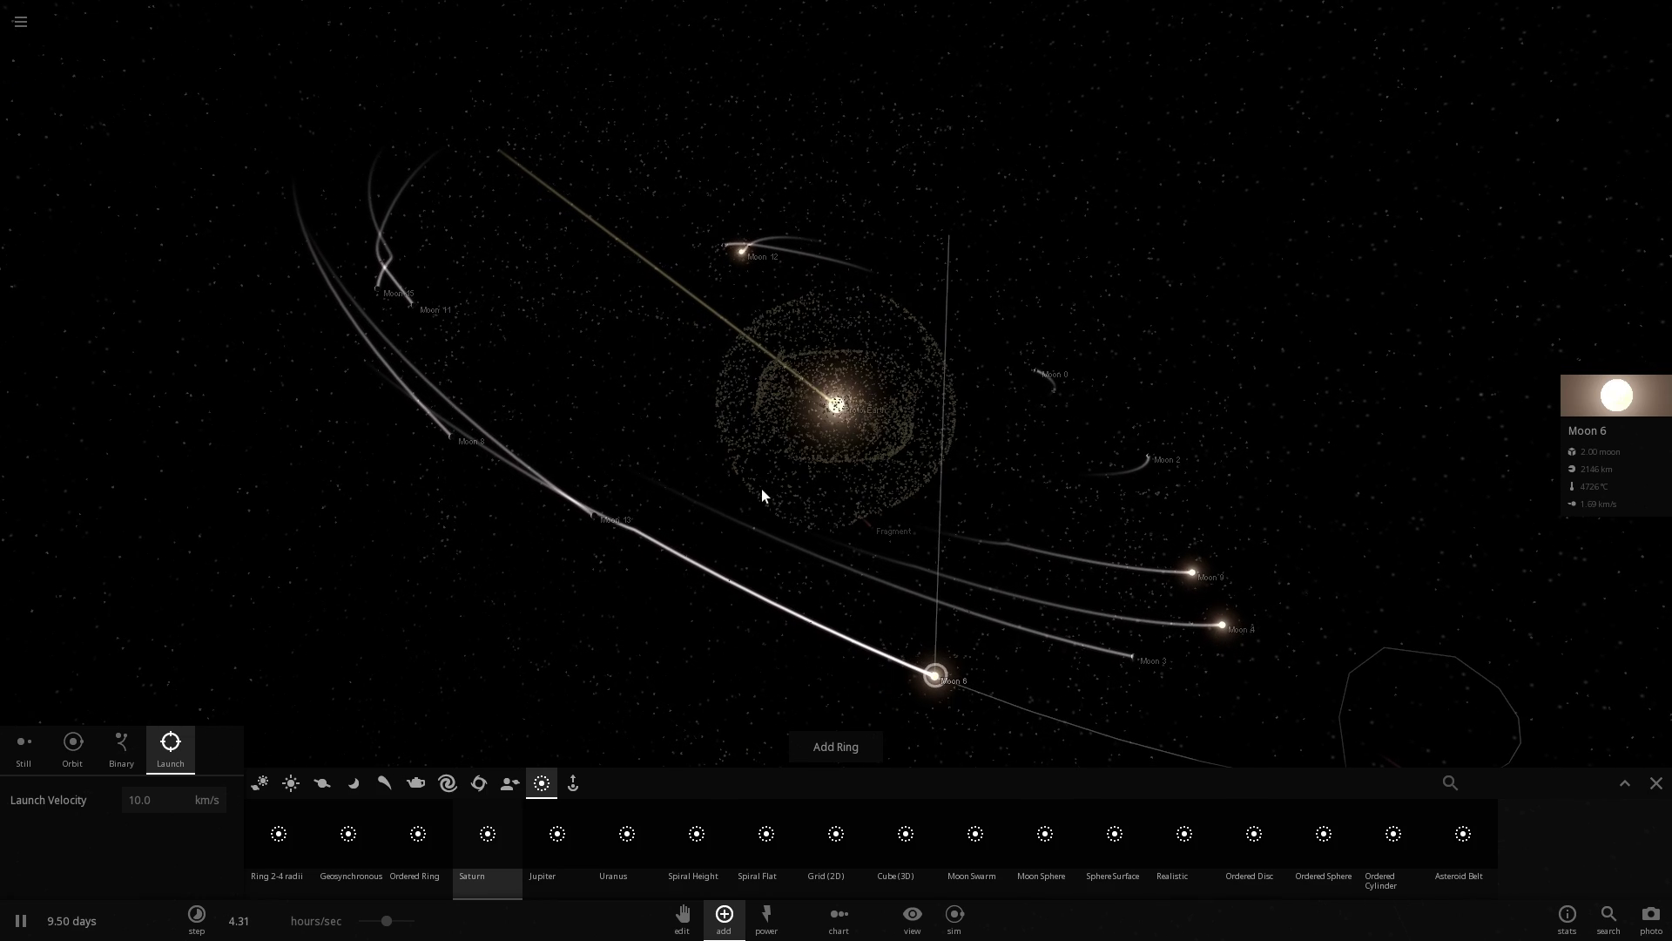
scroll(835, 463, up, 3)
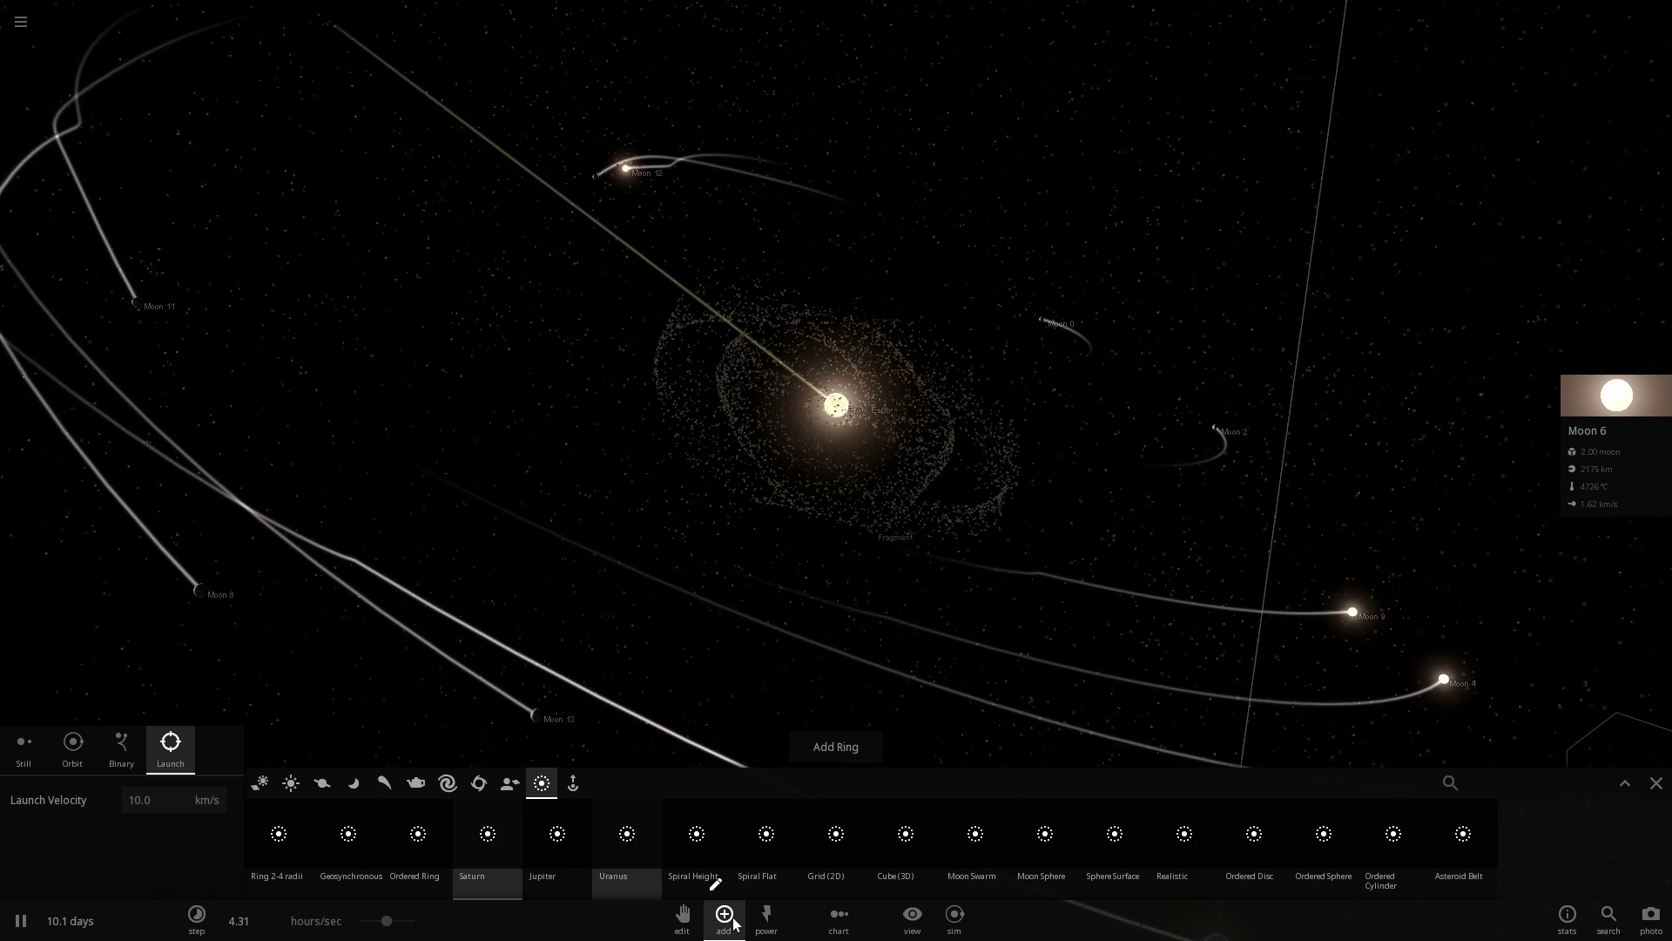
Step: Delete all particles and dust from the simulation, leaving the moons orbiting Proto Earth
click(766, 915)
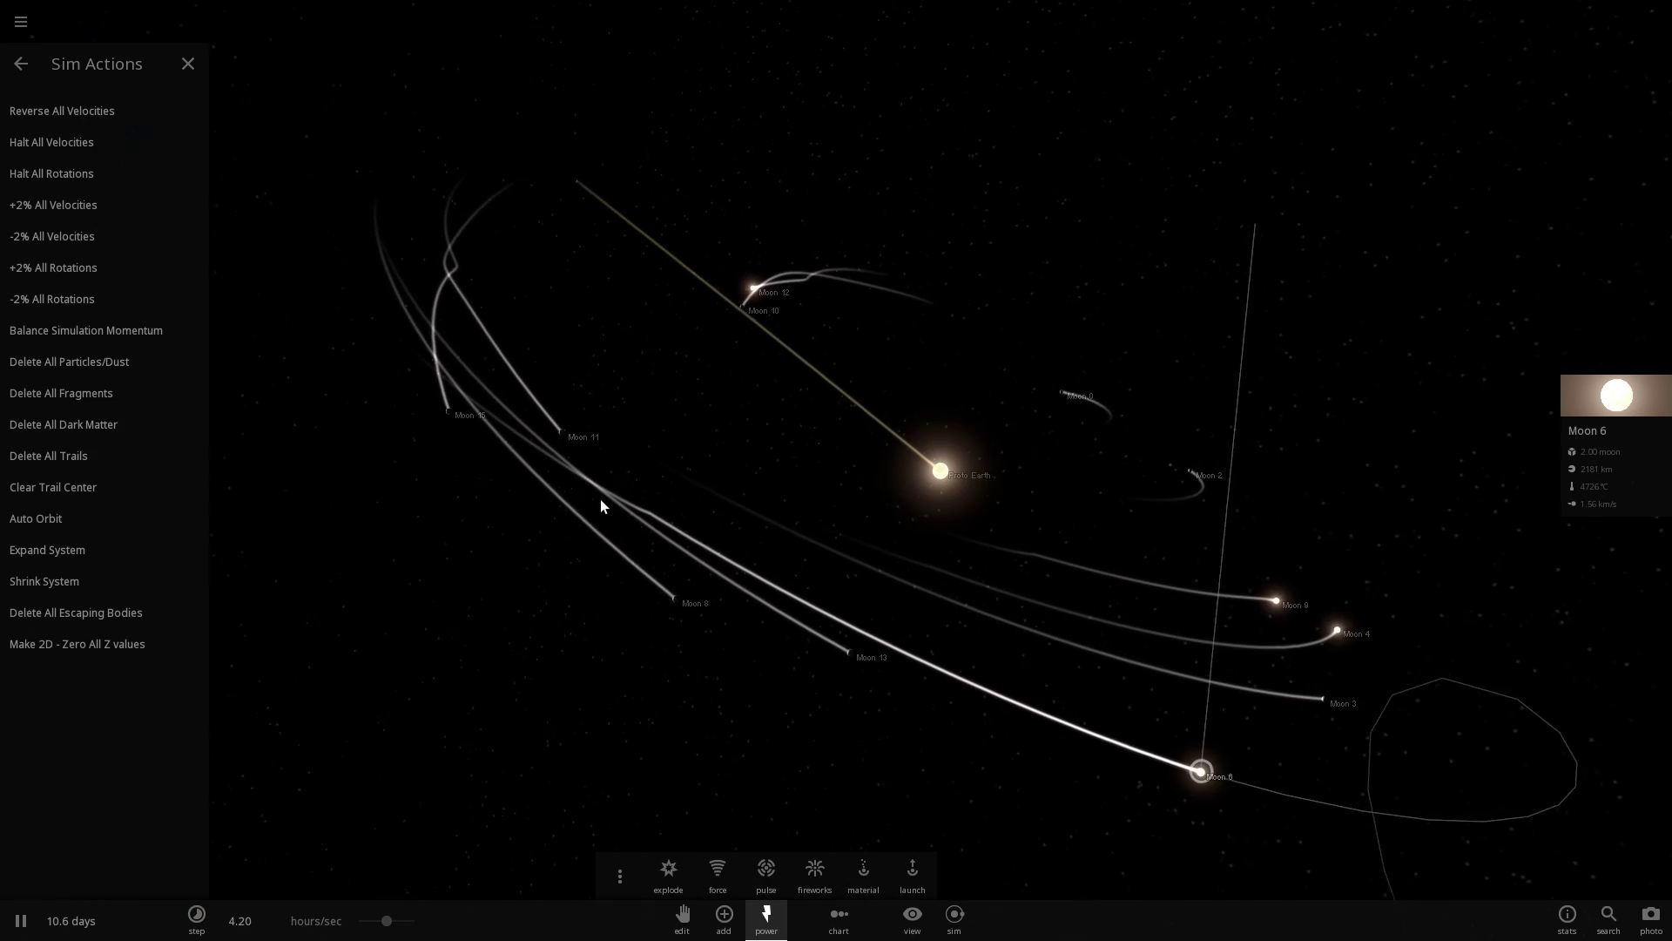
scroll(641, 503, down, 3)
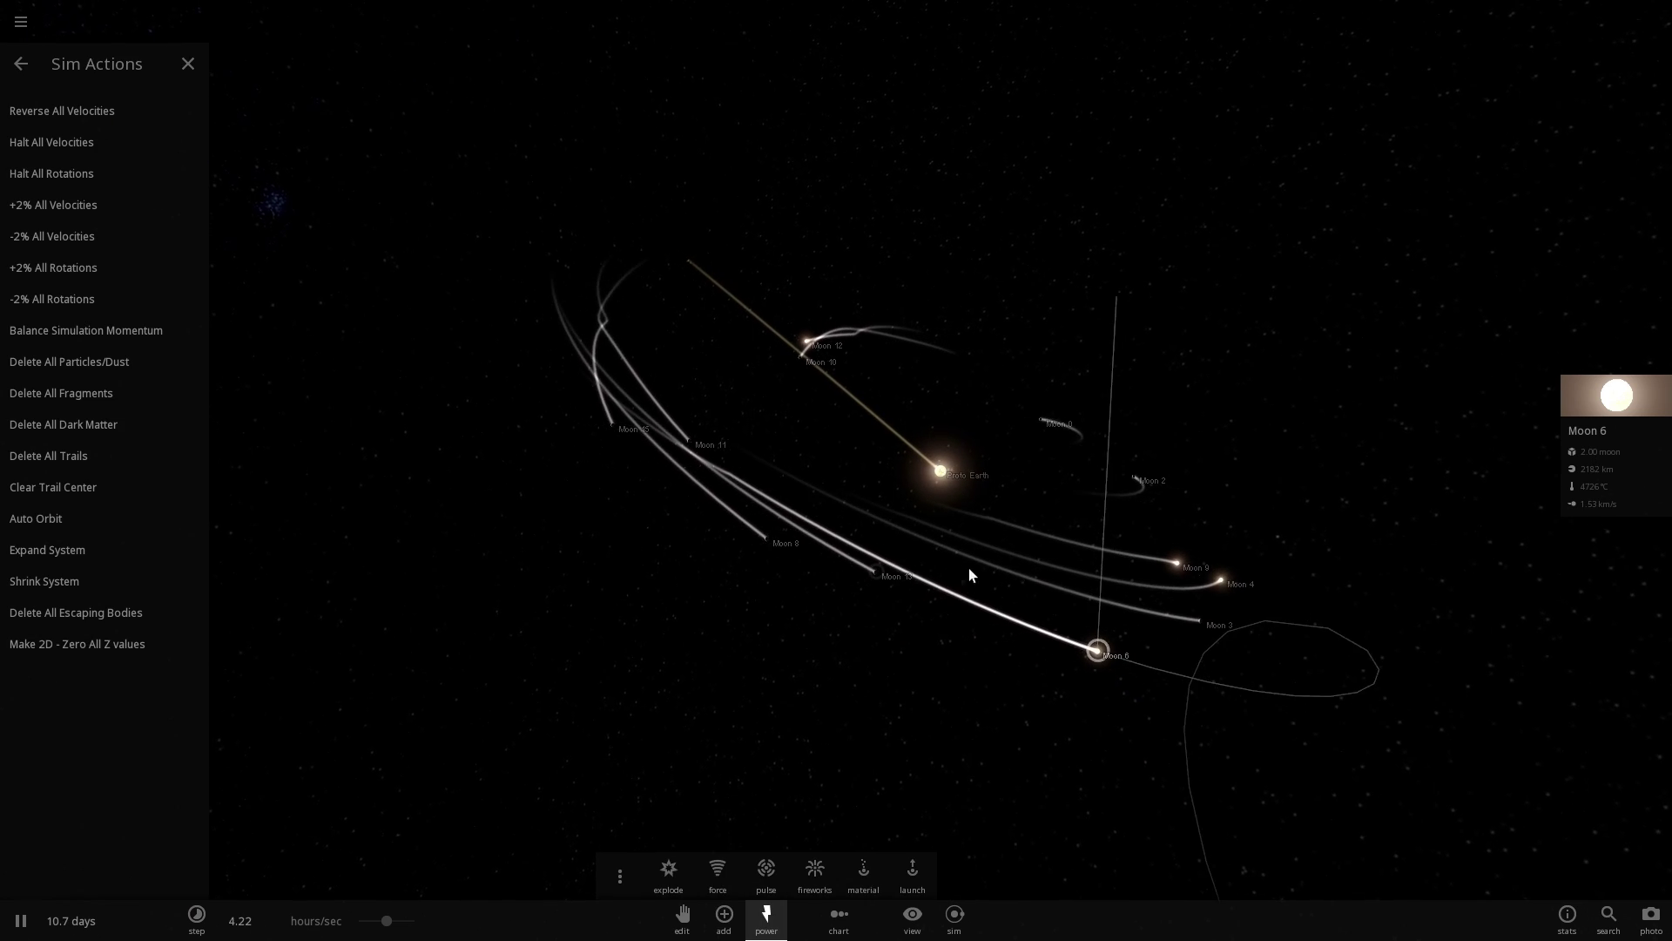
drag(968, 568, 898, 585)
right_drag(899, 591, 853, 629)
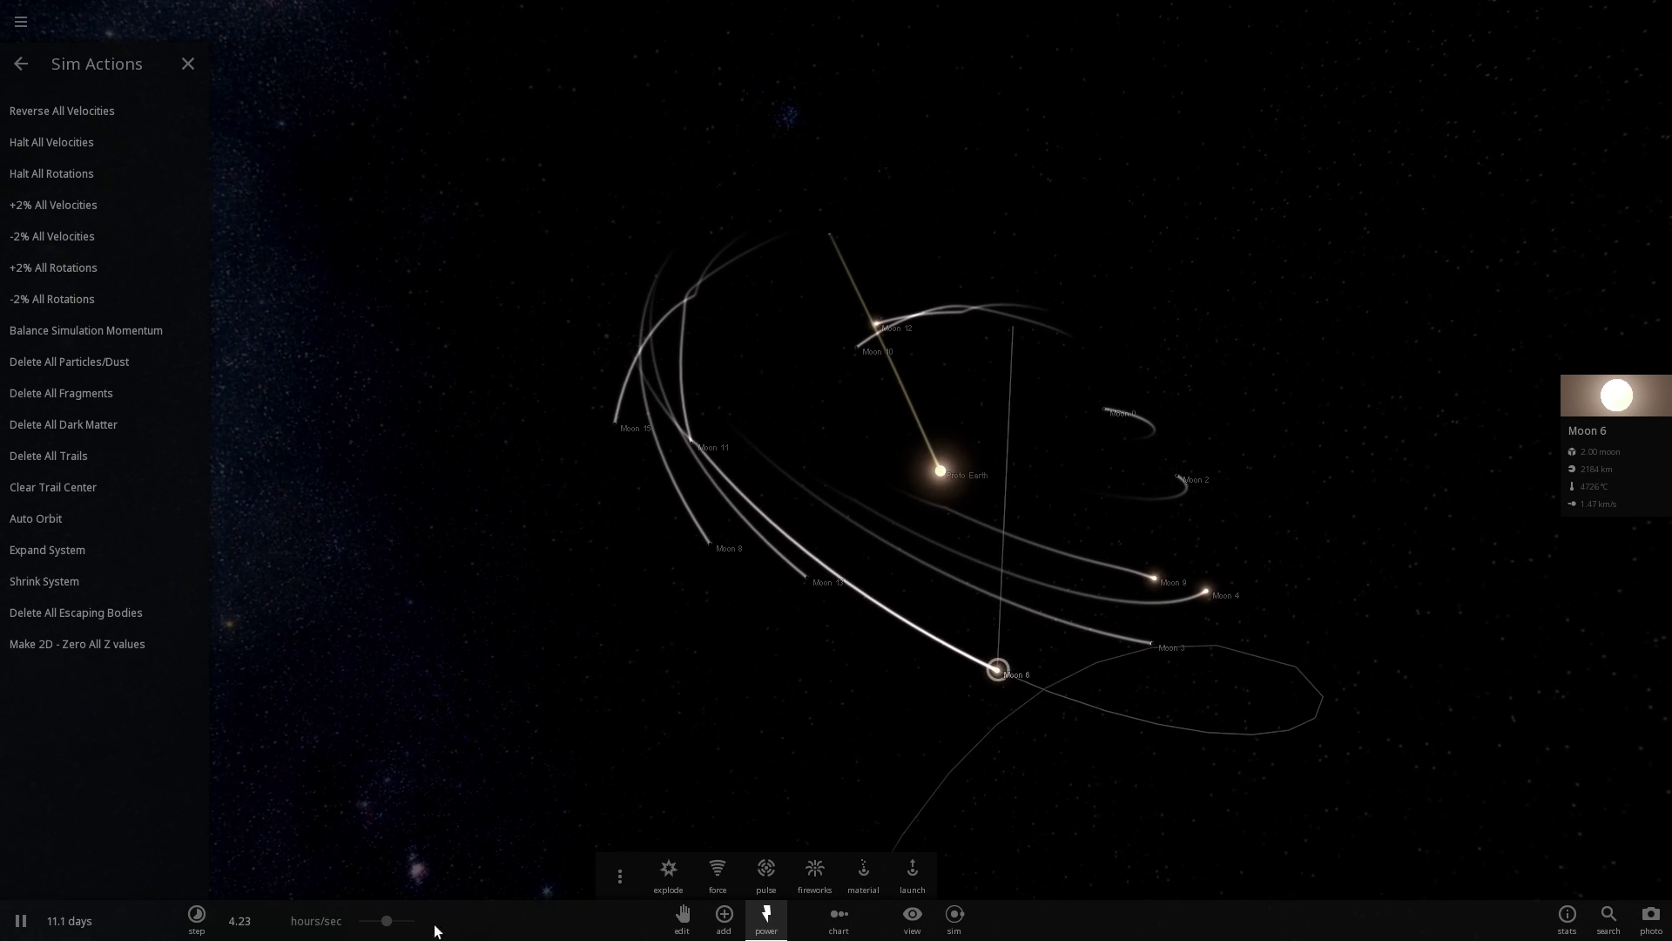
Step: Raise the simulation speed in stages to about 15 hours/sec, 2.3, 4.2 and 6.8 days/sec while following the moons around Proto Earth
drag(407, 918, 406, 919)
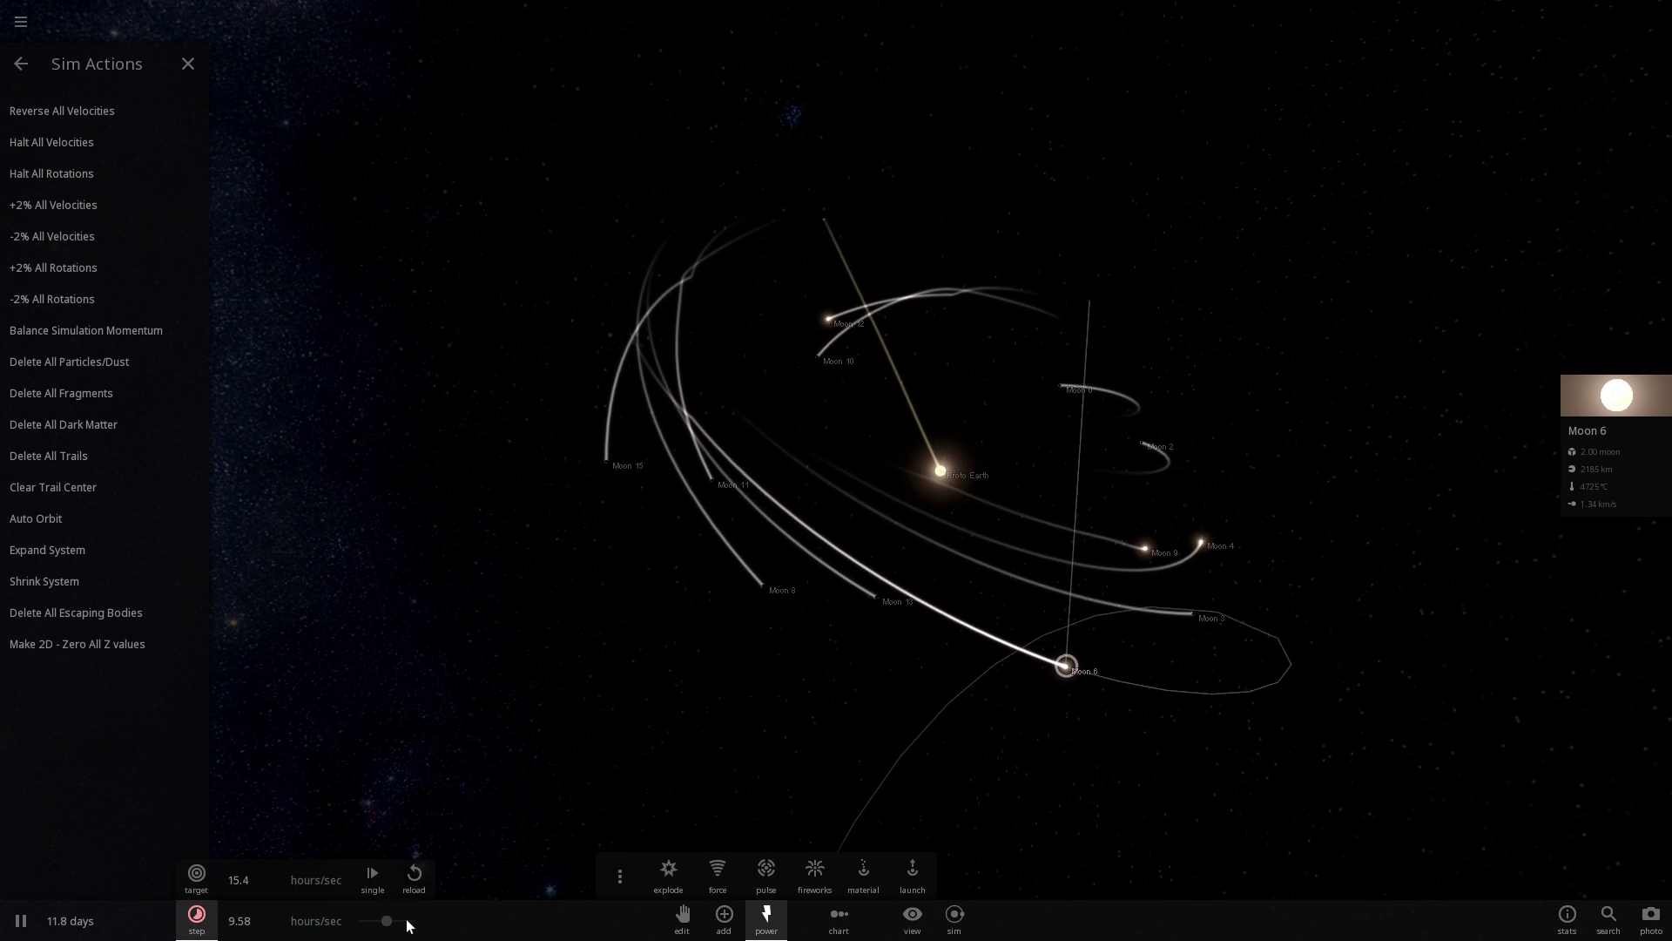
drag(728, 580, 870, 550)
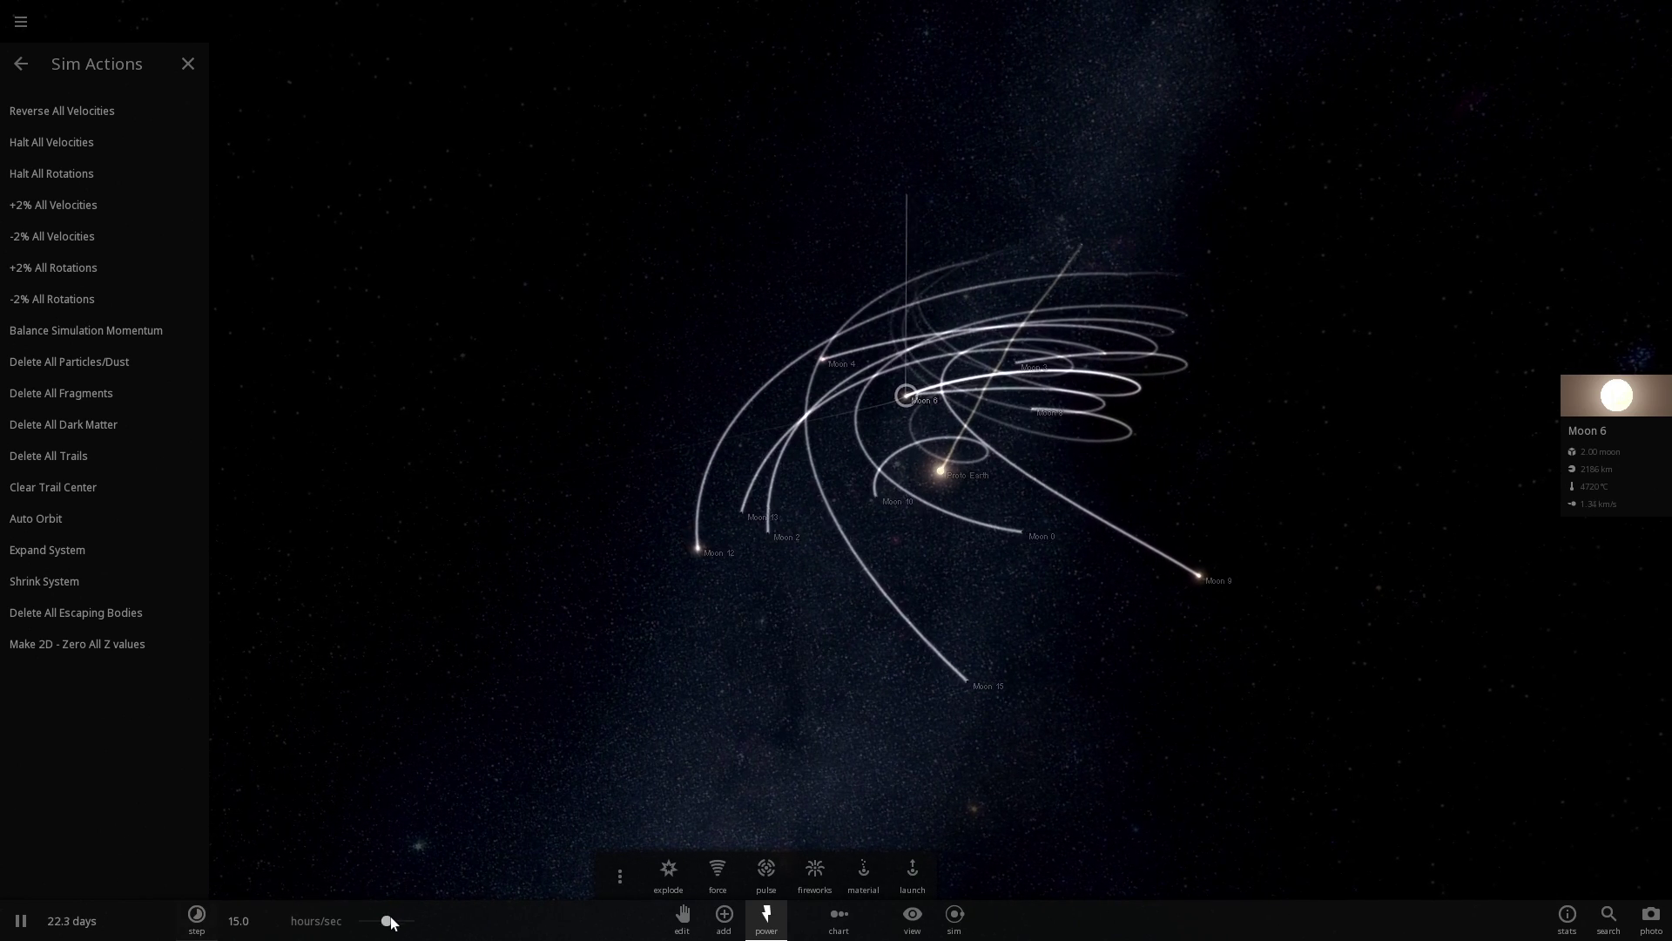
drag(388, 921, 405, 921)
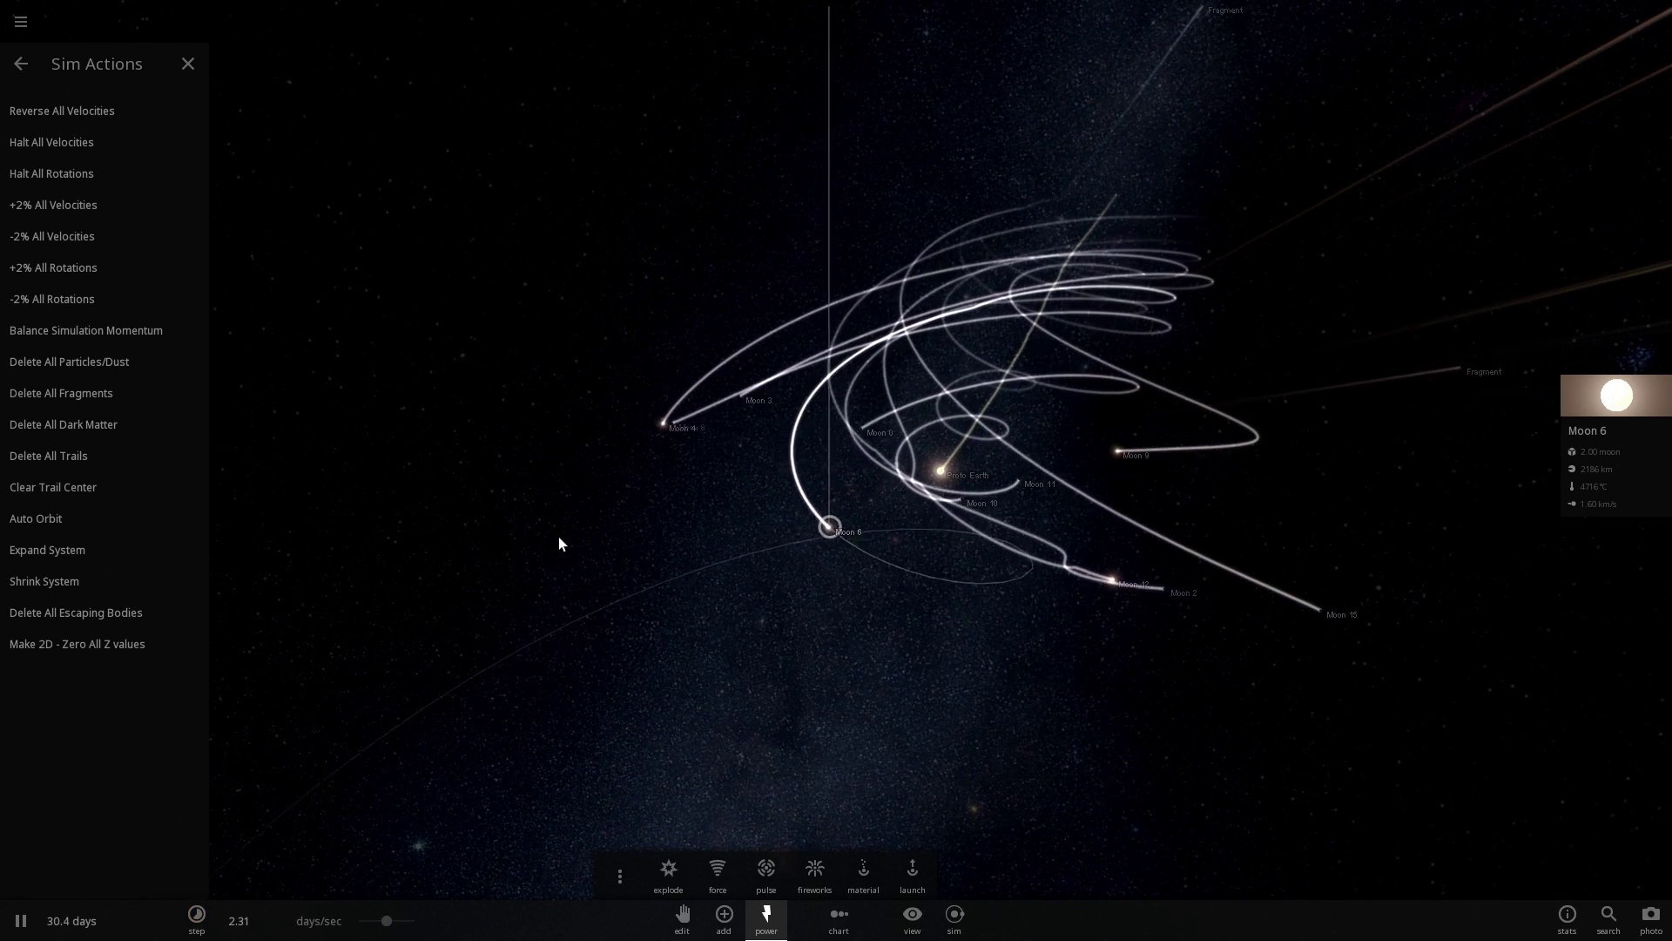
drag(620, 524, 965, 490)
scroll(981, 482, up, 3)
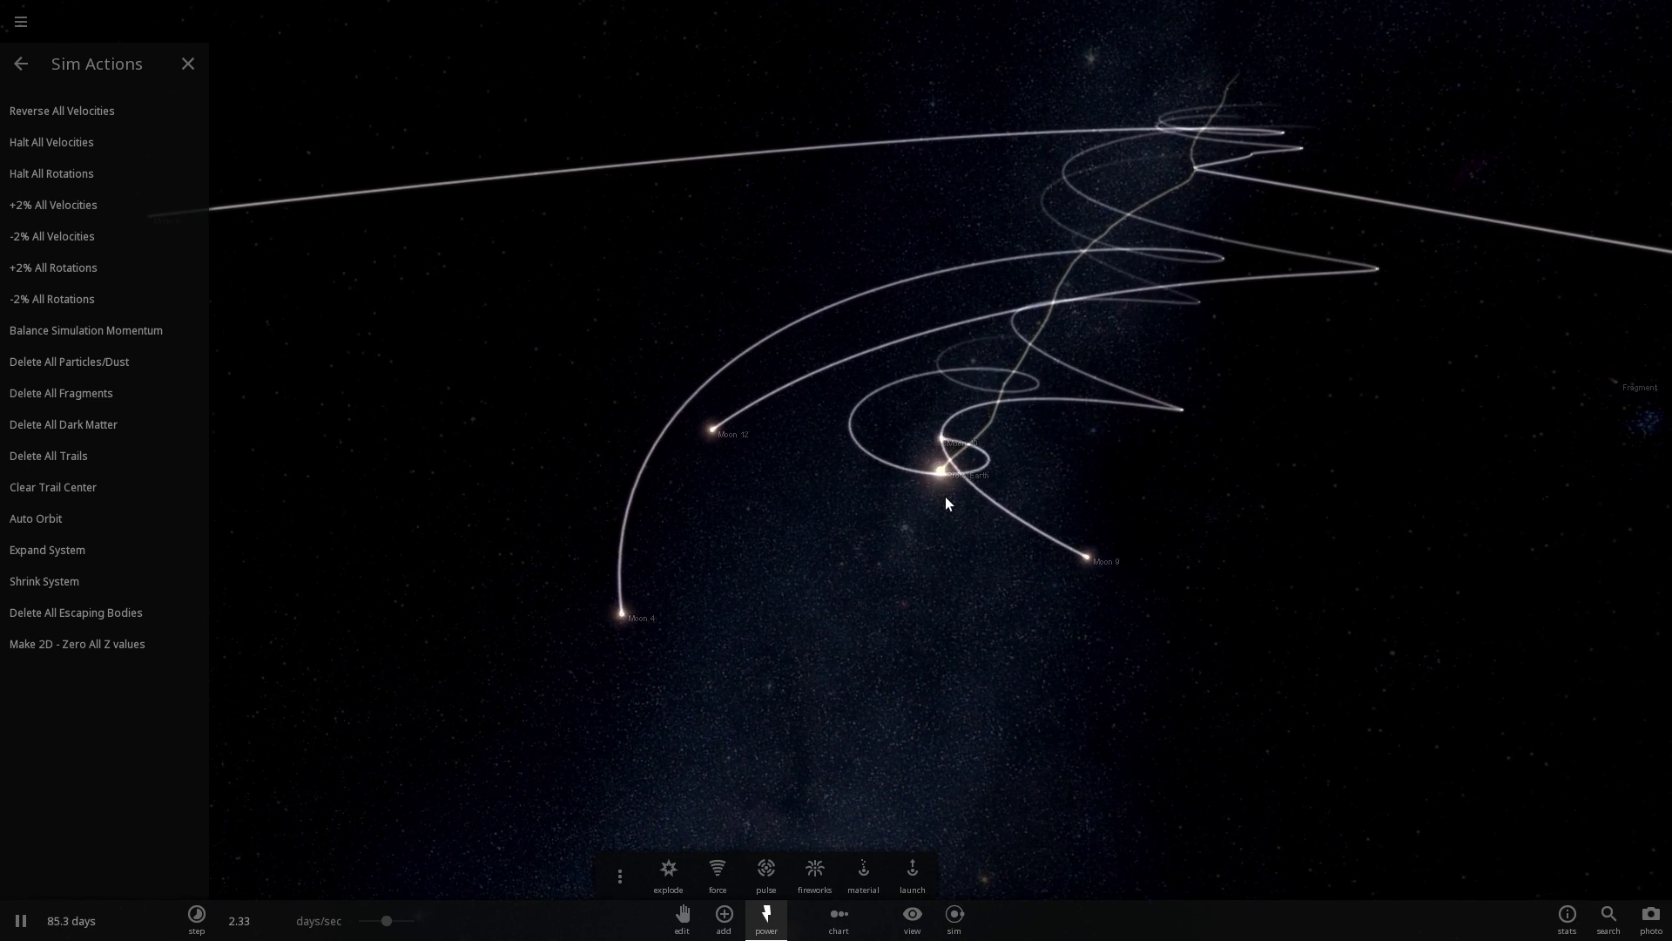
drag(386, 921, 392, 921)
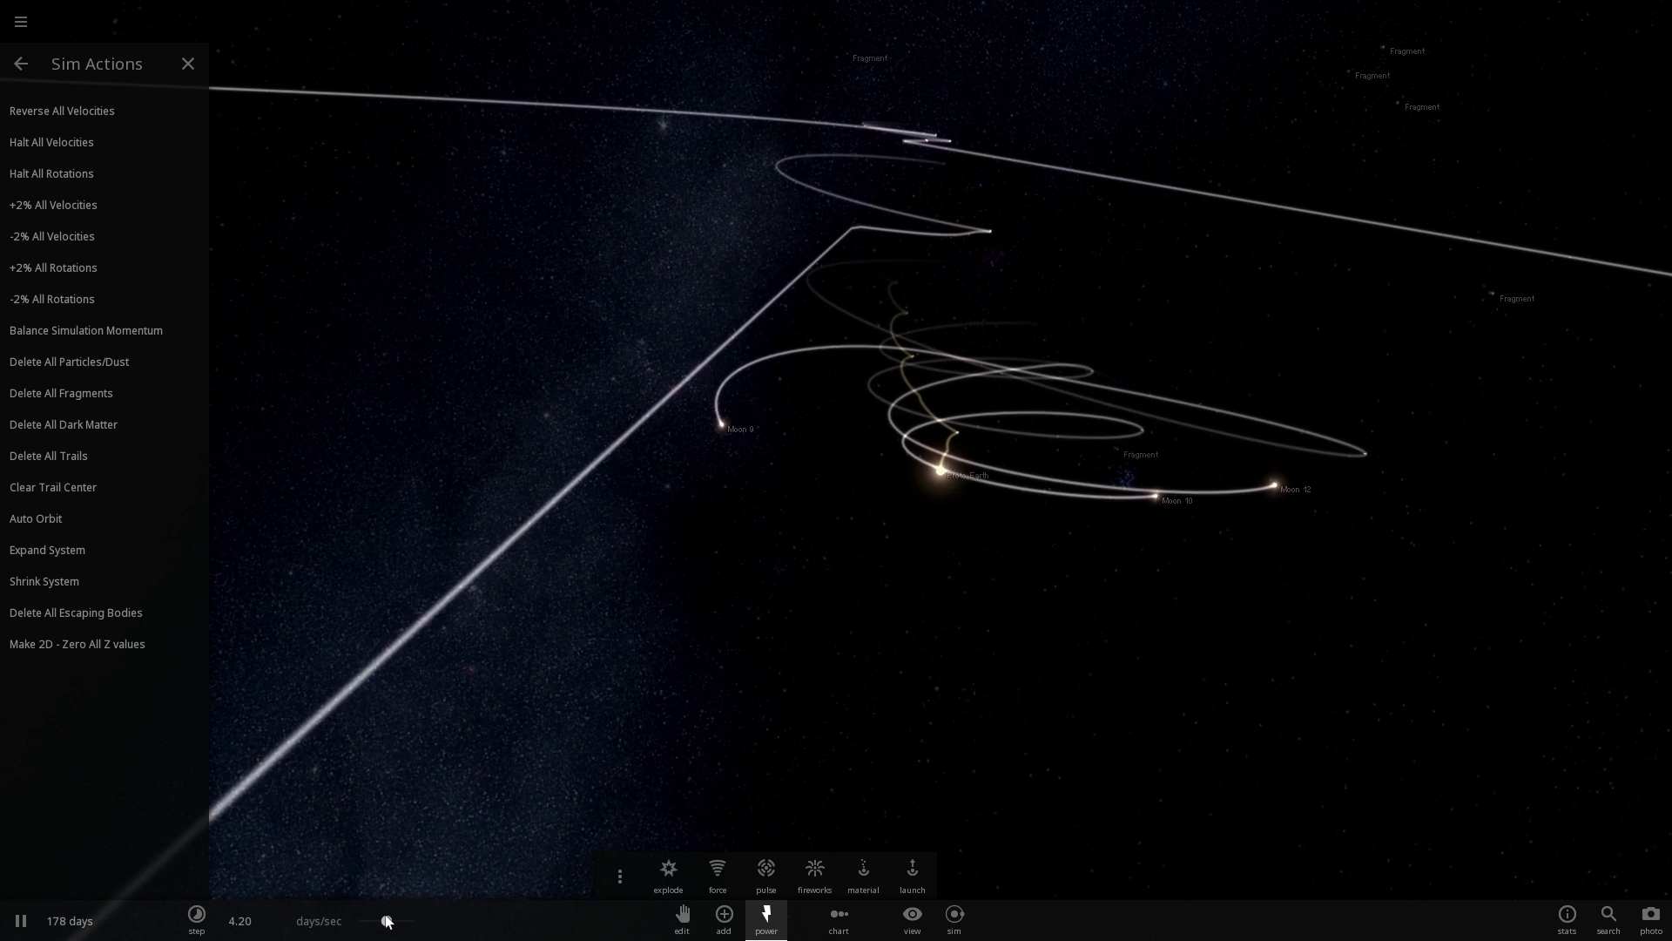
drag(385, 919, 395, 920)
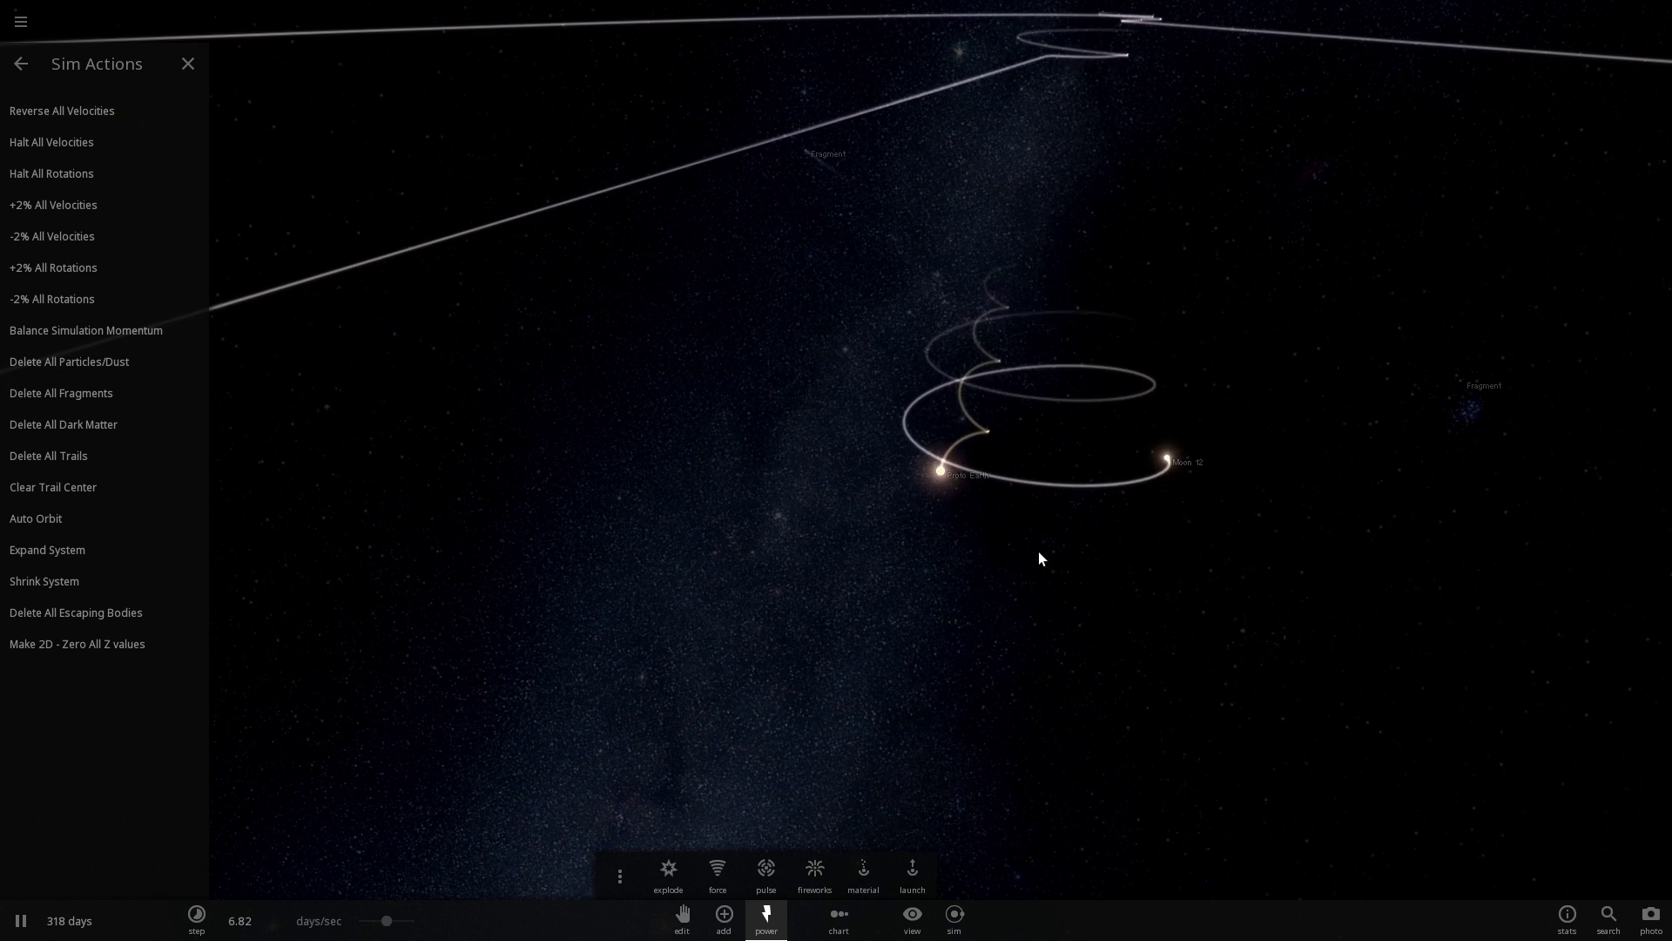
Step: Pause the simulation, set Moon 12's mass to 1.00 moon and resume
key(space)
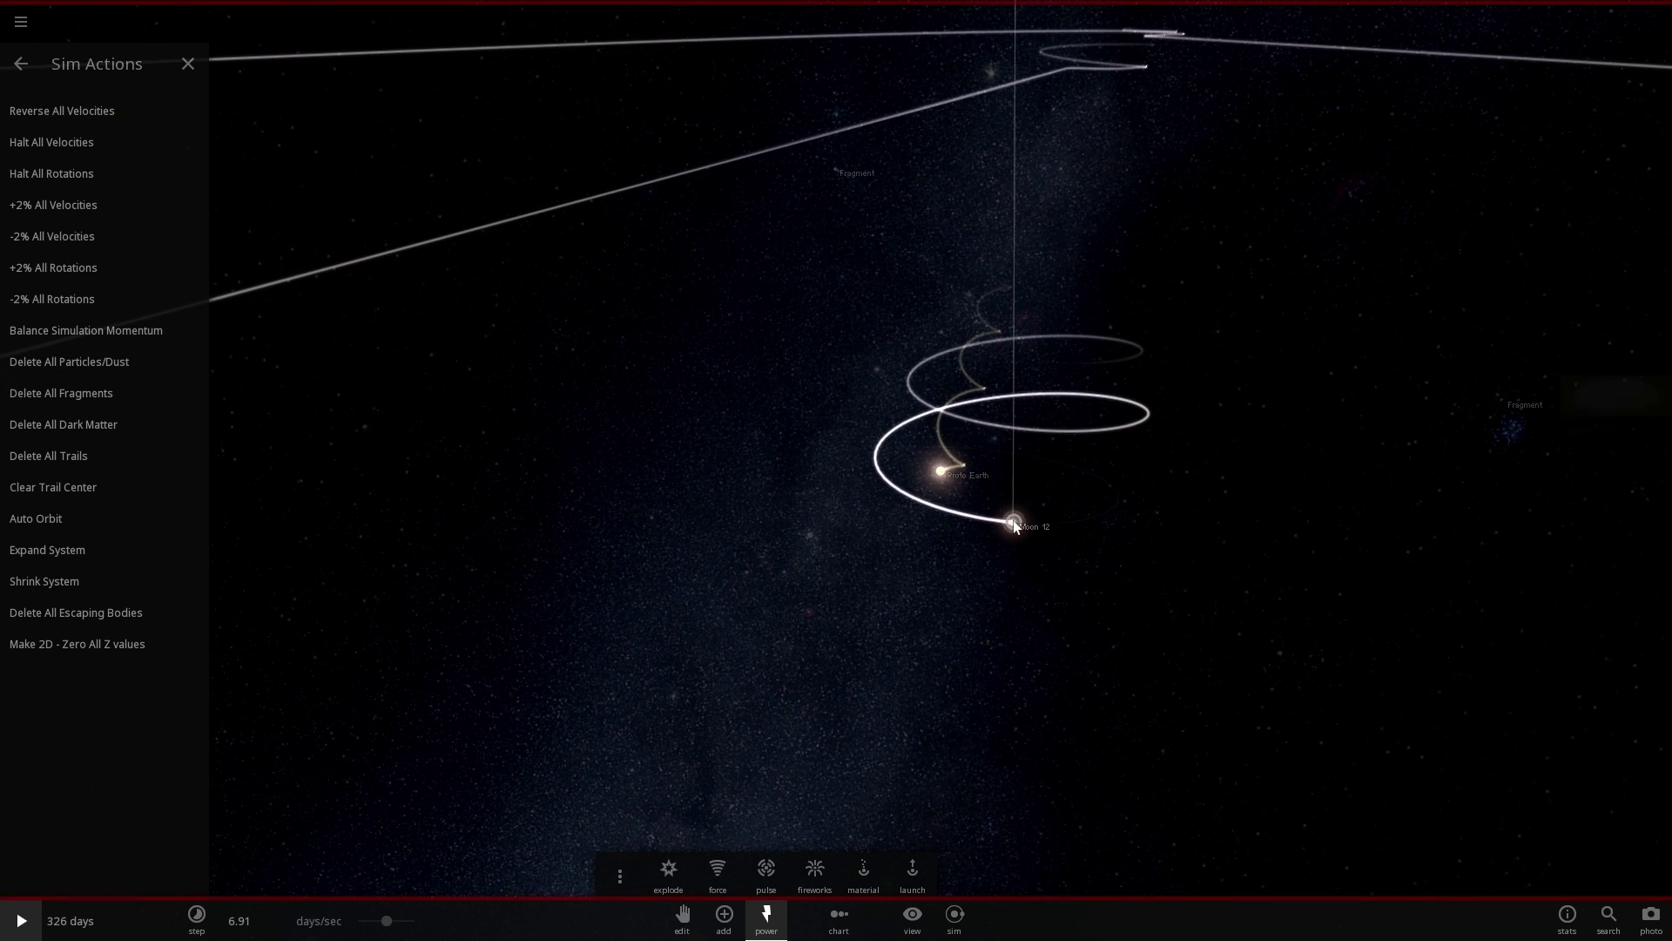
click(1565, 435)
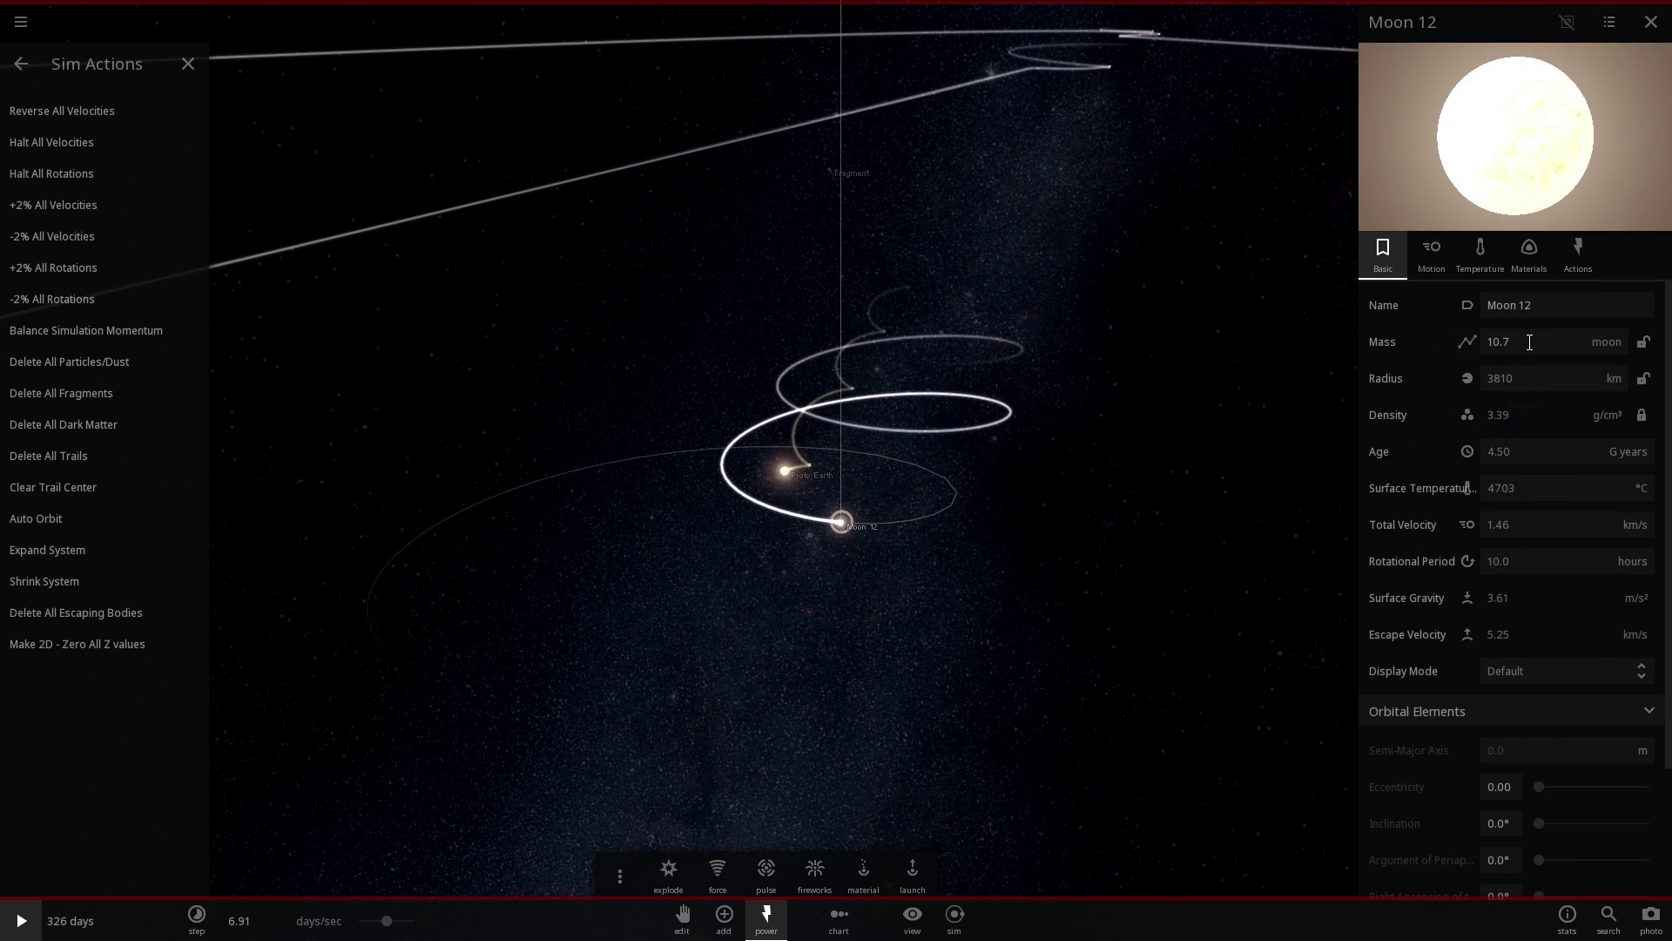
key(Return)
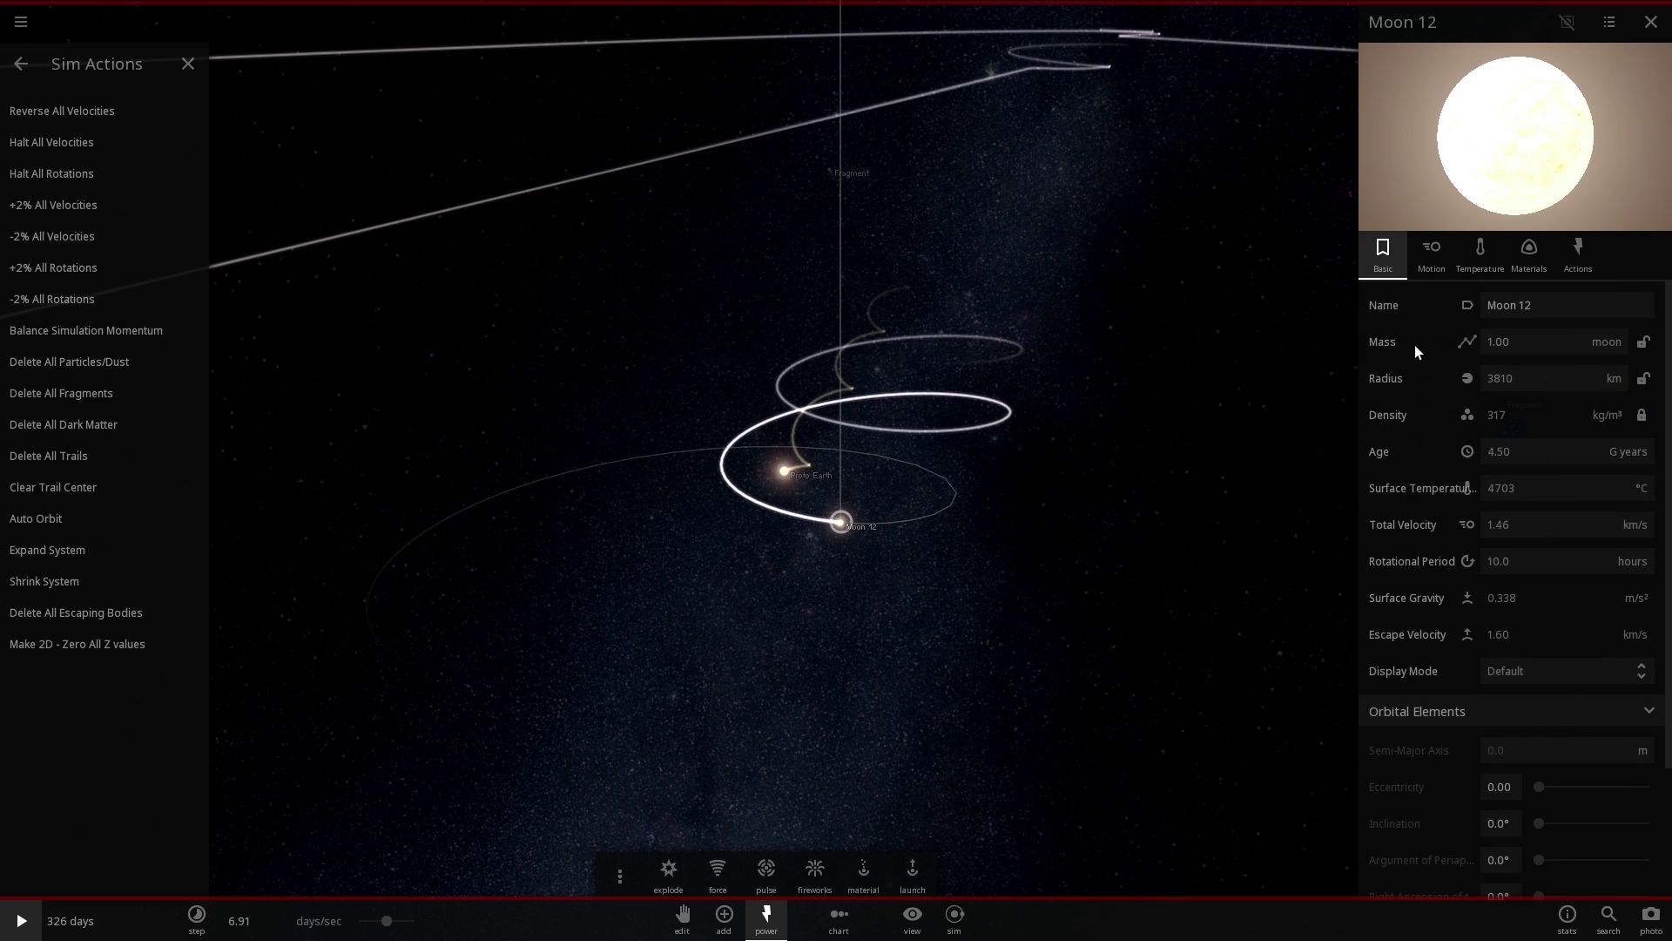
key(space)
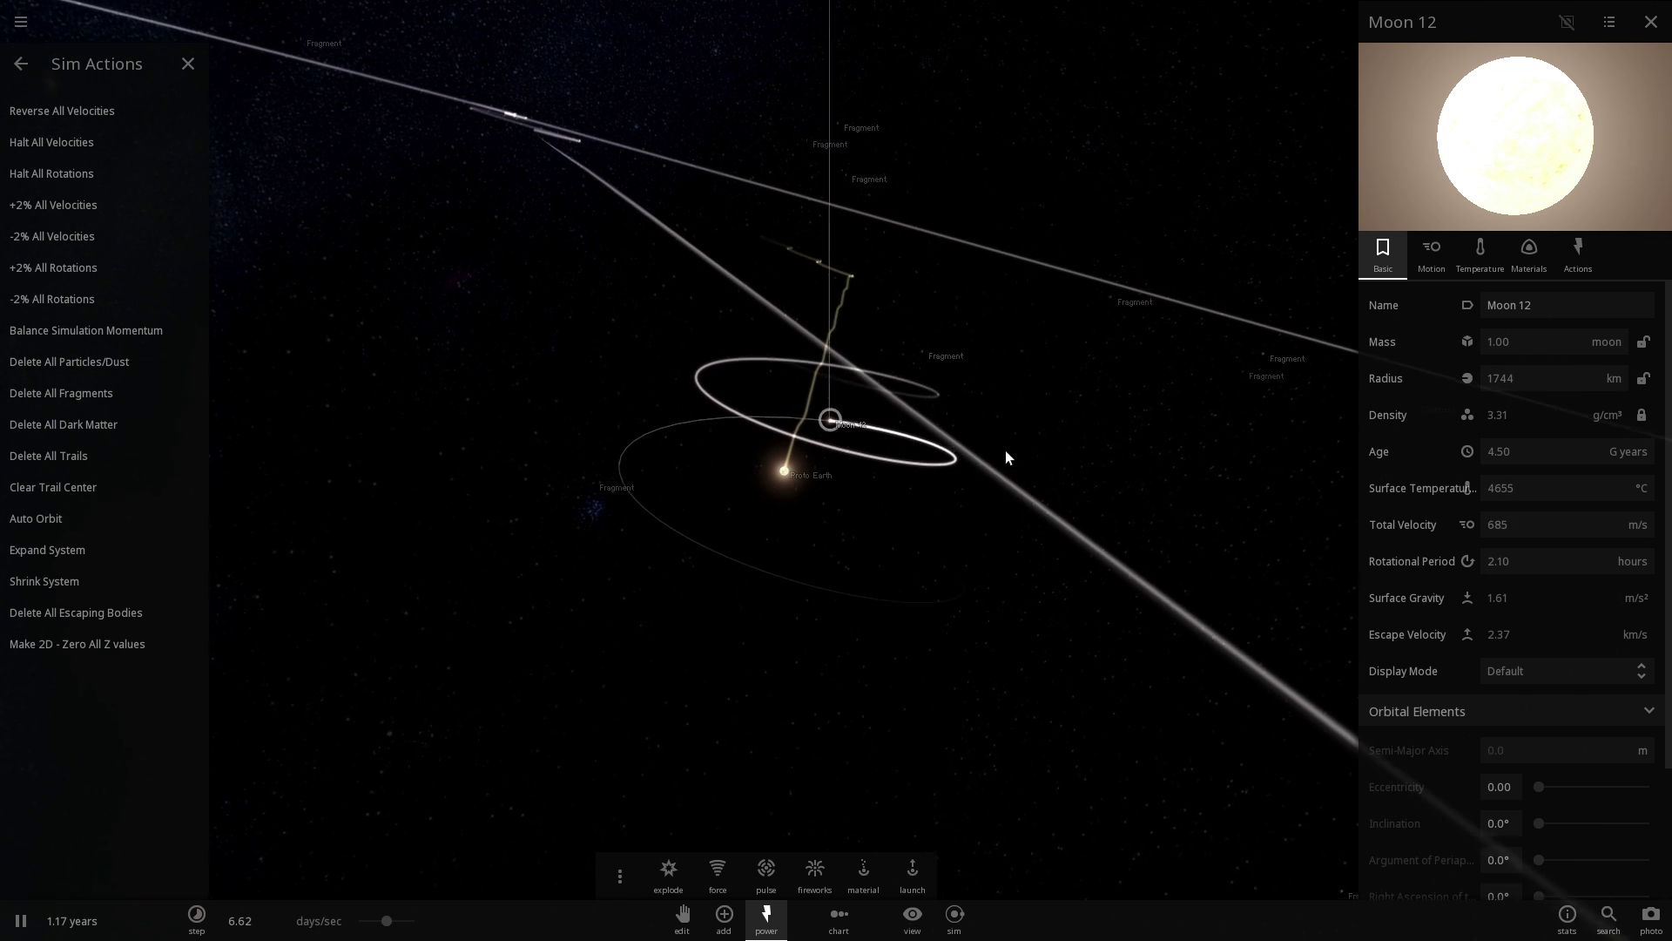
Step: Examine Moon 12's orbit with Proto Earth selected, then raise the simulation speed to about 9.9 days/sec
drag(1019, 466, 851, 410)
click(781, 474)
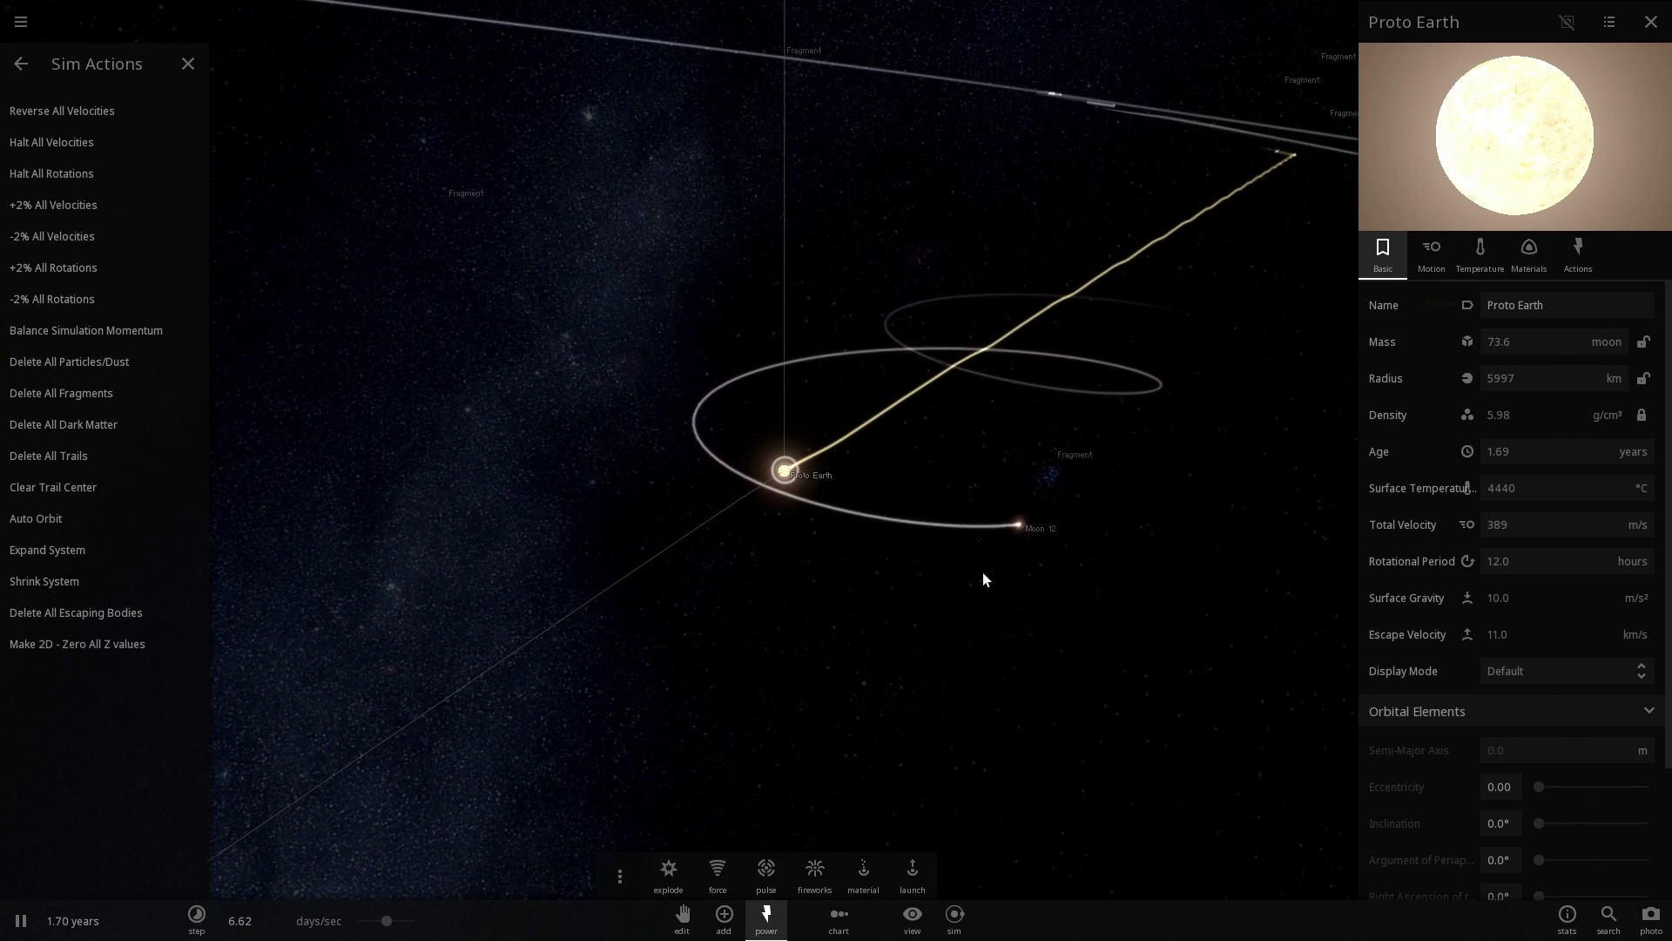
mouse_move(1012, 571)
mouse_down()
mouse_move(851, 526)
mouse_move(1003, 556)
mouse_up()
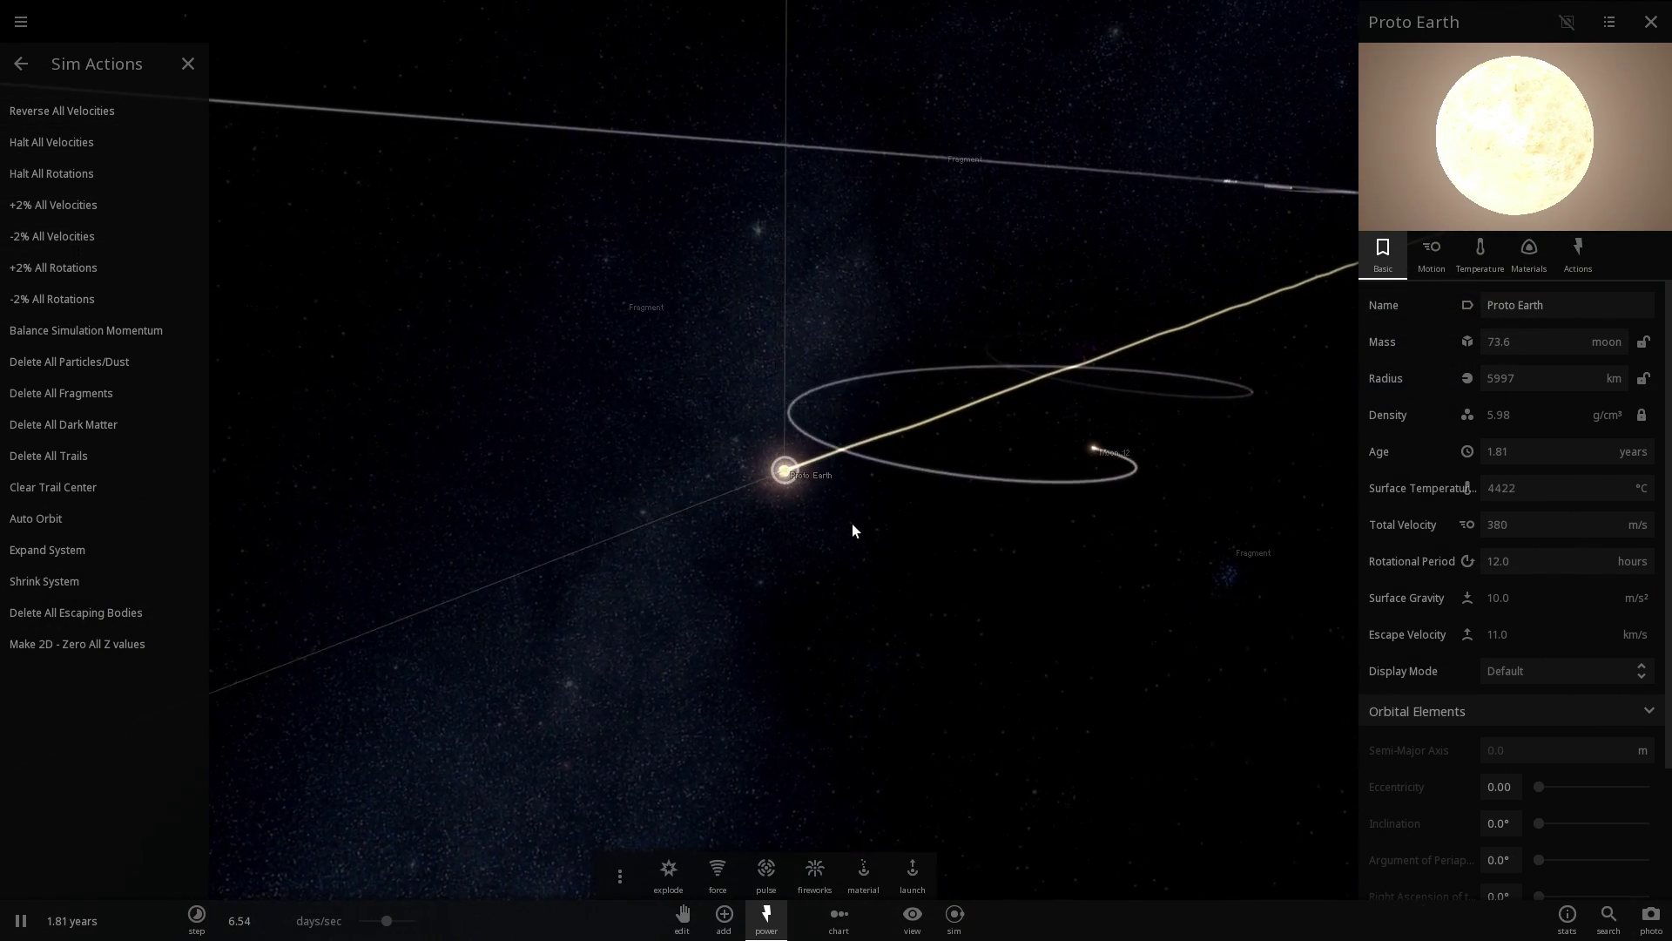
scroll(846, 520, up, 3)
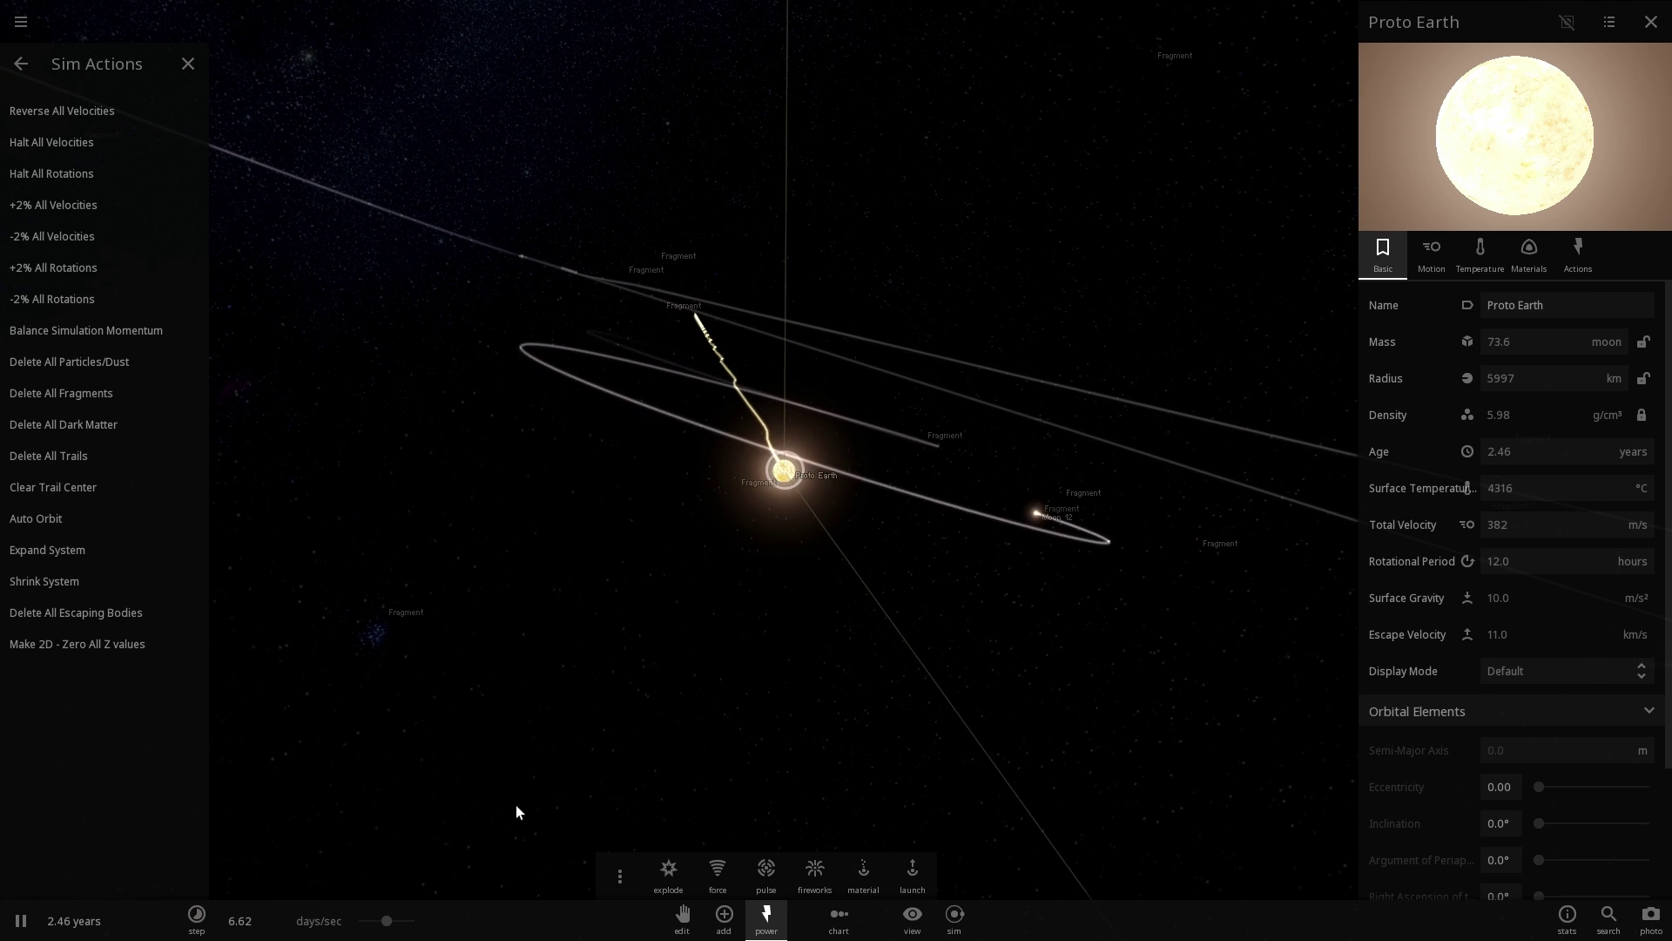
drag(388, 920, 383, 925)
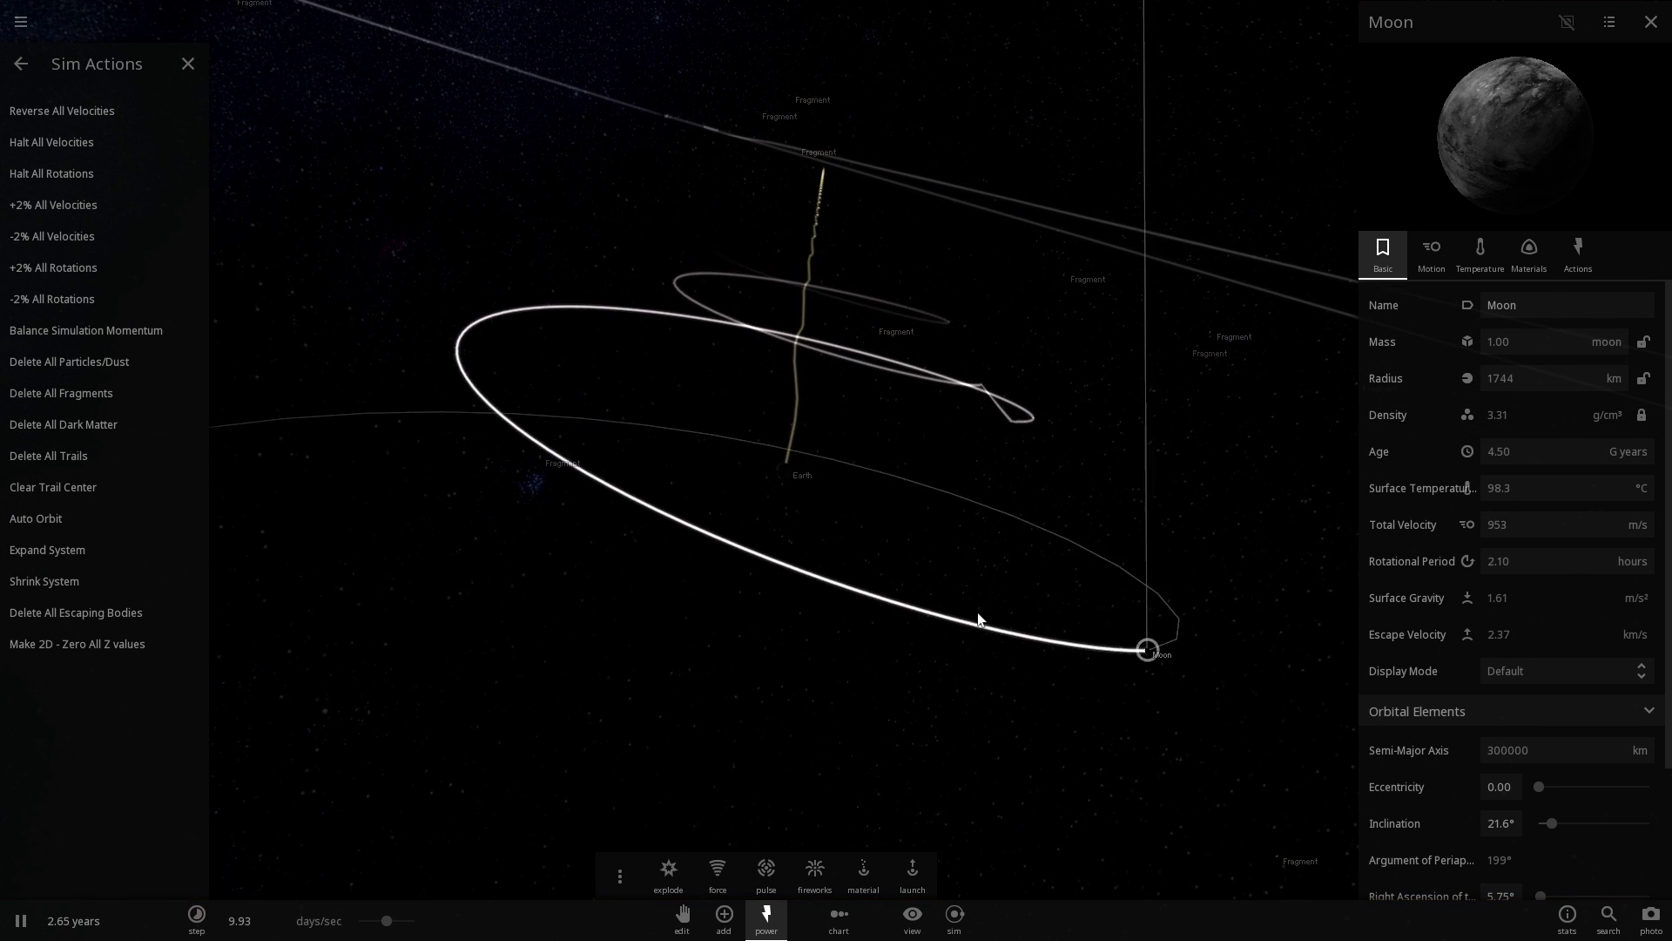
Step: Focus on Earth, slow the simulation to about 1.7 hours/sec and inspect the planet up close
click(777, 476)
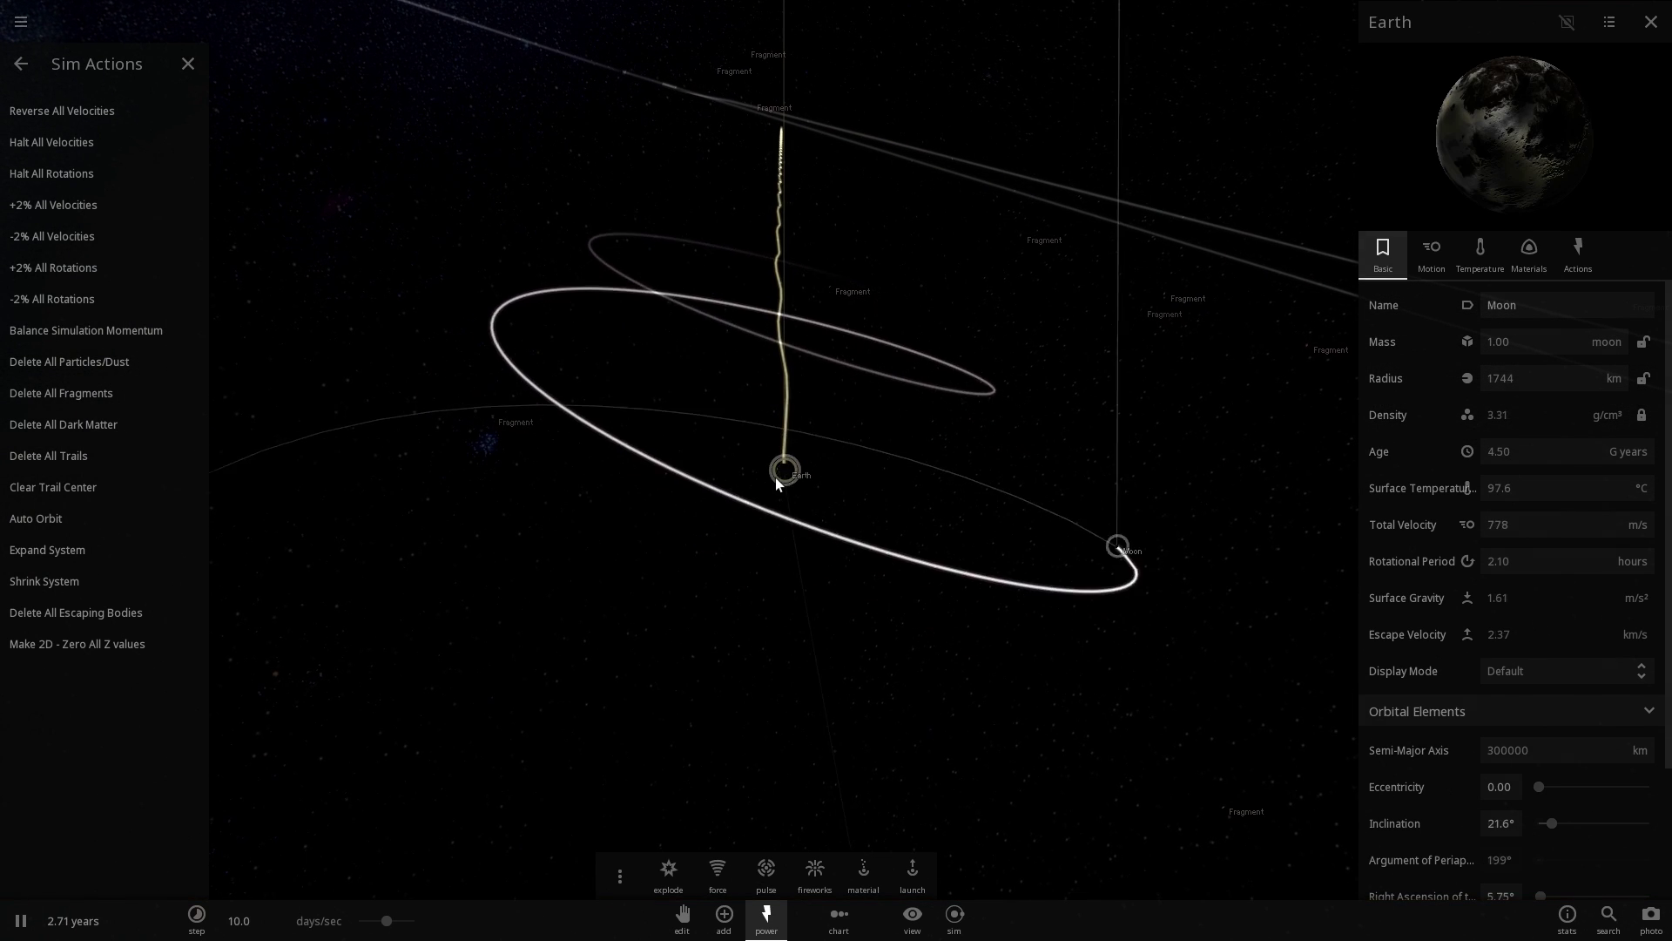
double_click(797, 476)
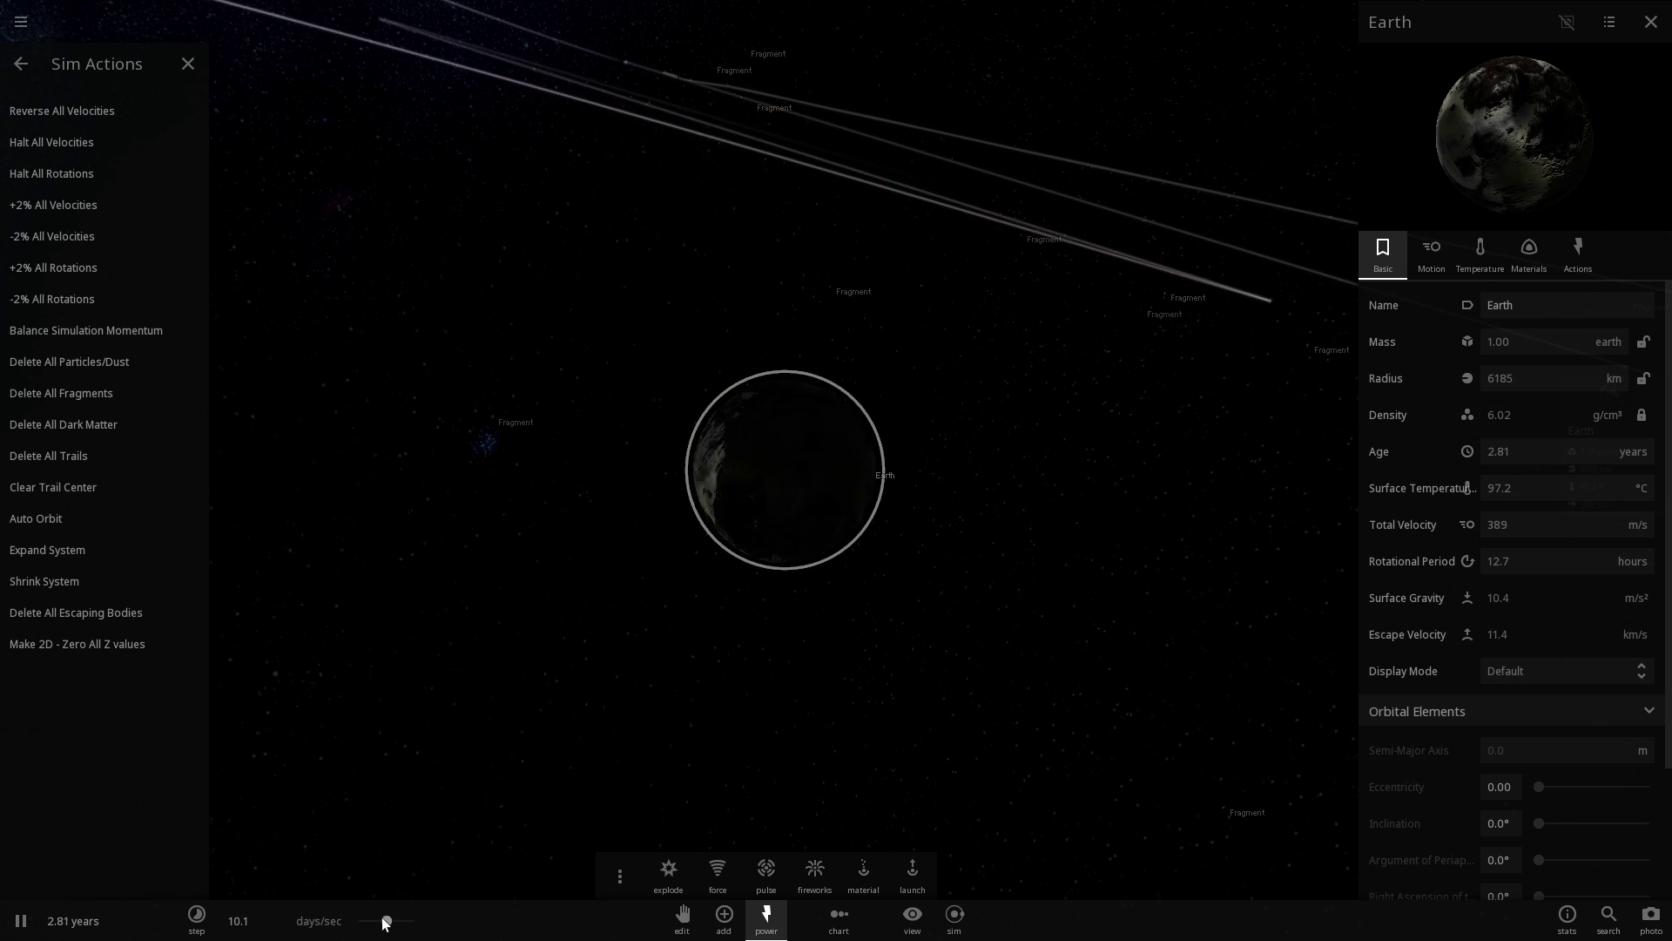
drag(386, 923, 352, 915)
scroll(667, 662, up, 4)
drag(778, 589, 787, 585)
scroll(788, 585, up, 3)
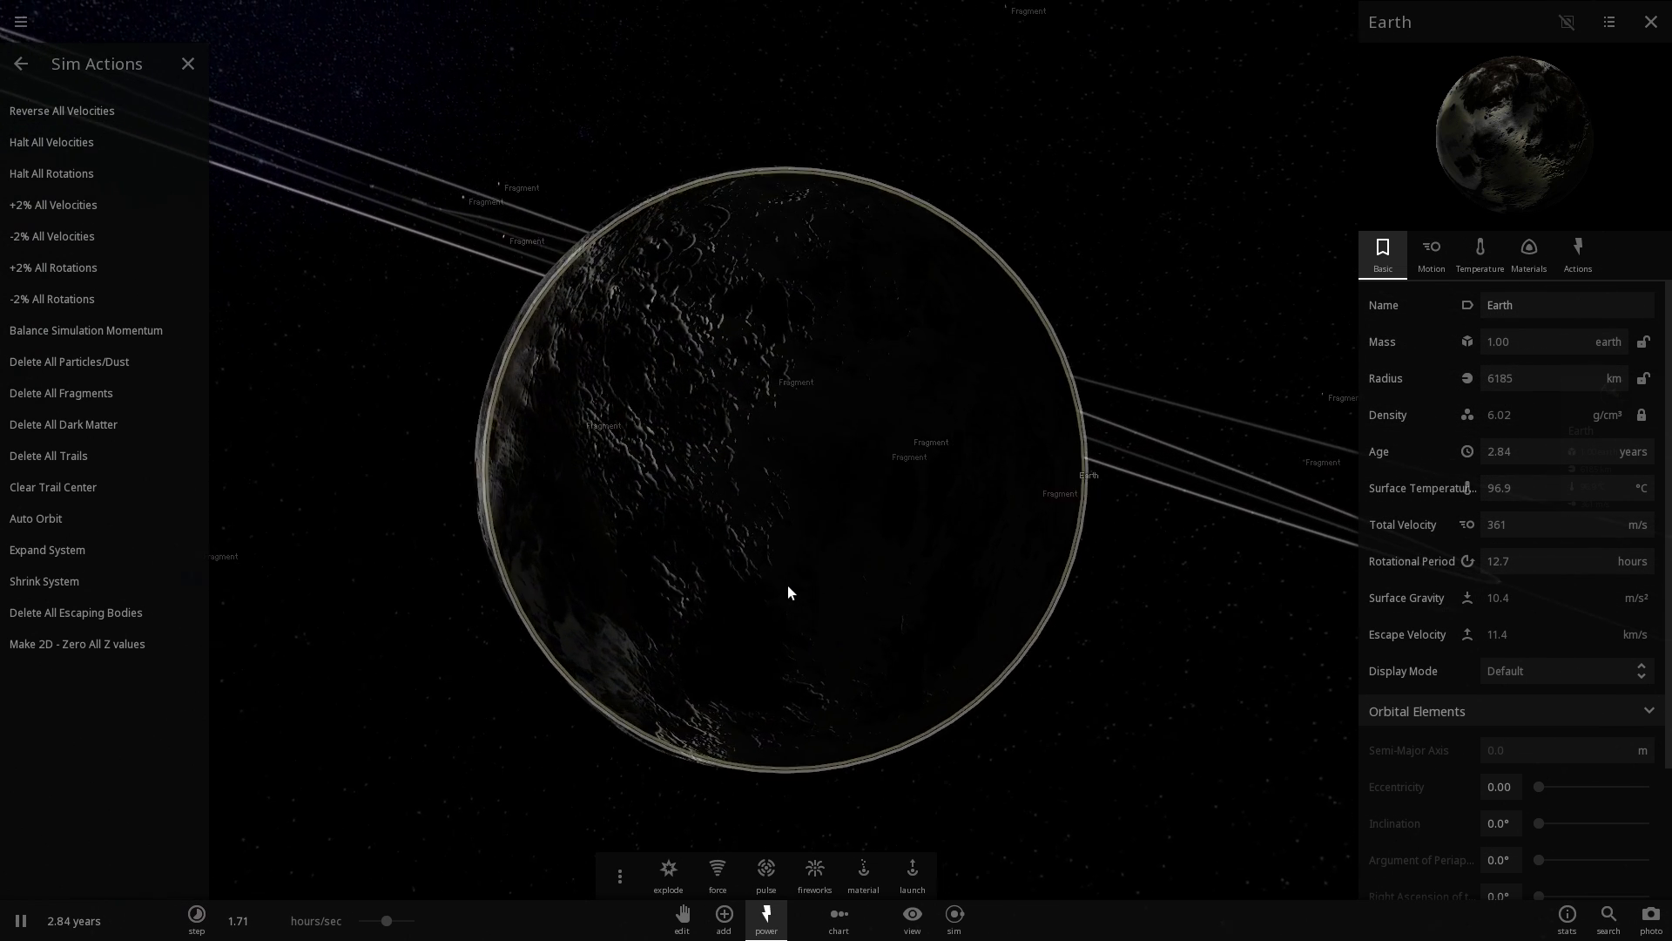
Step: Slow the simulation to about 59 mins/sec and examine Earth's surface from other angles and distances
drag(388, 918, 374, 919)
drag(519, 718, 702, 742)
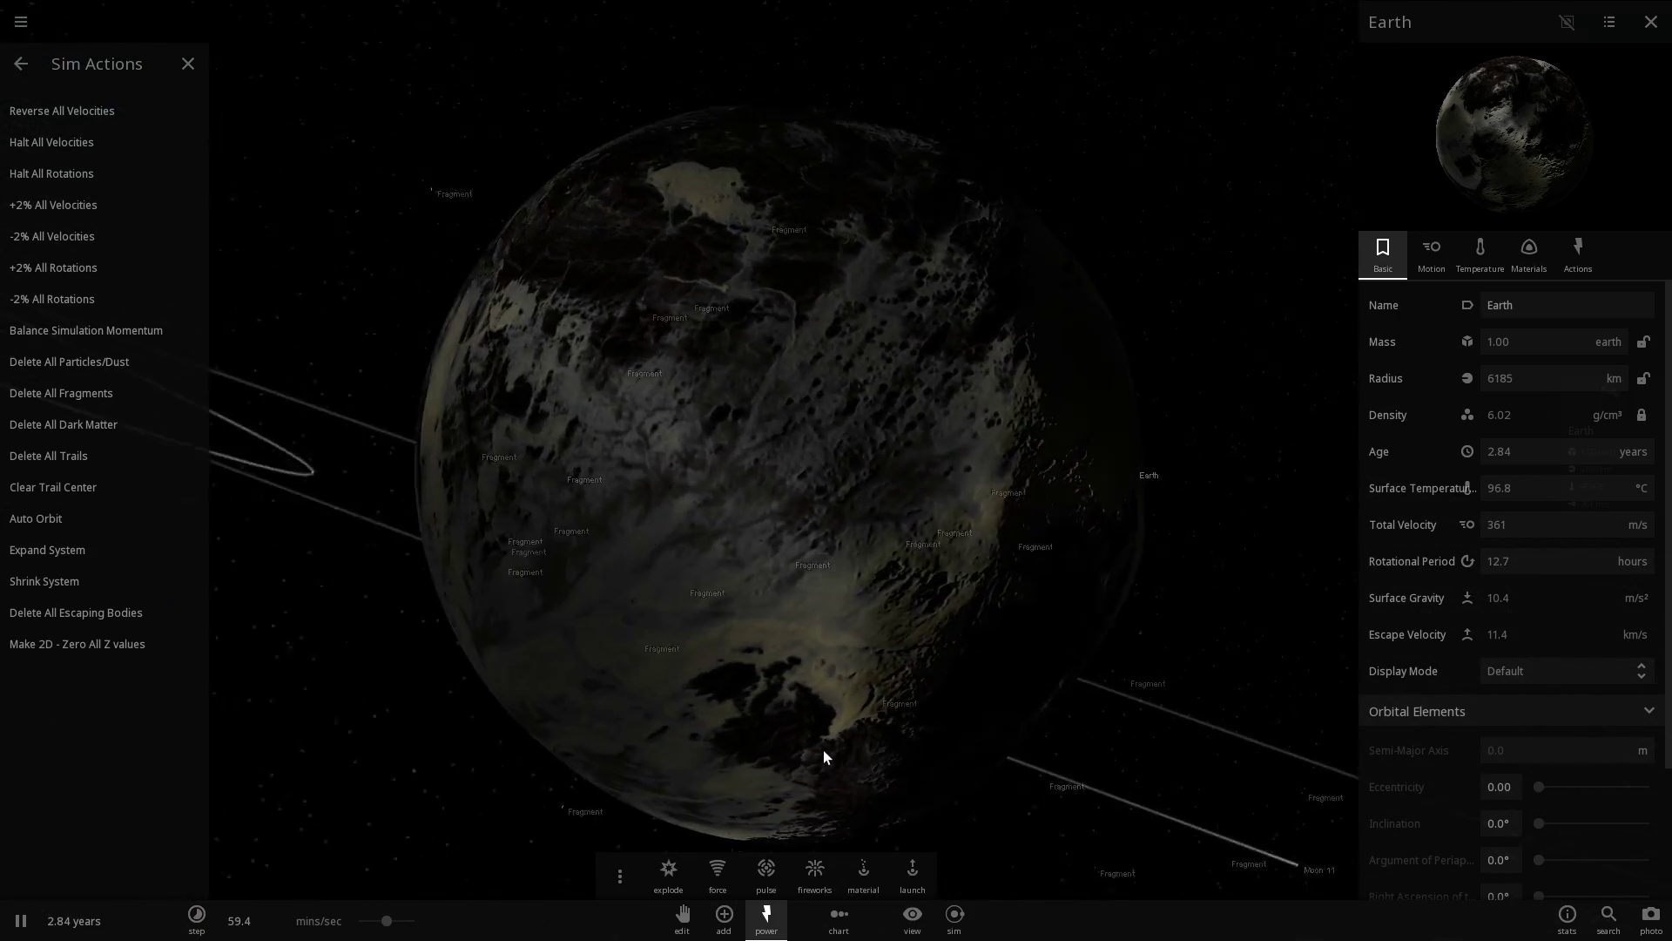
scroll(825, 750, down, 5)
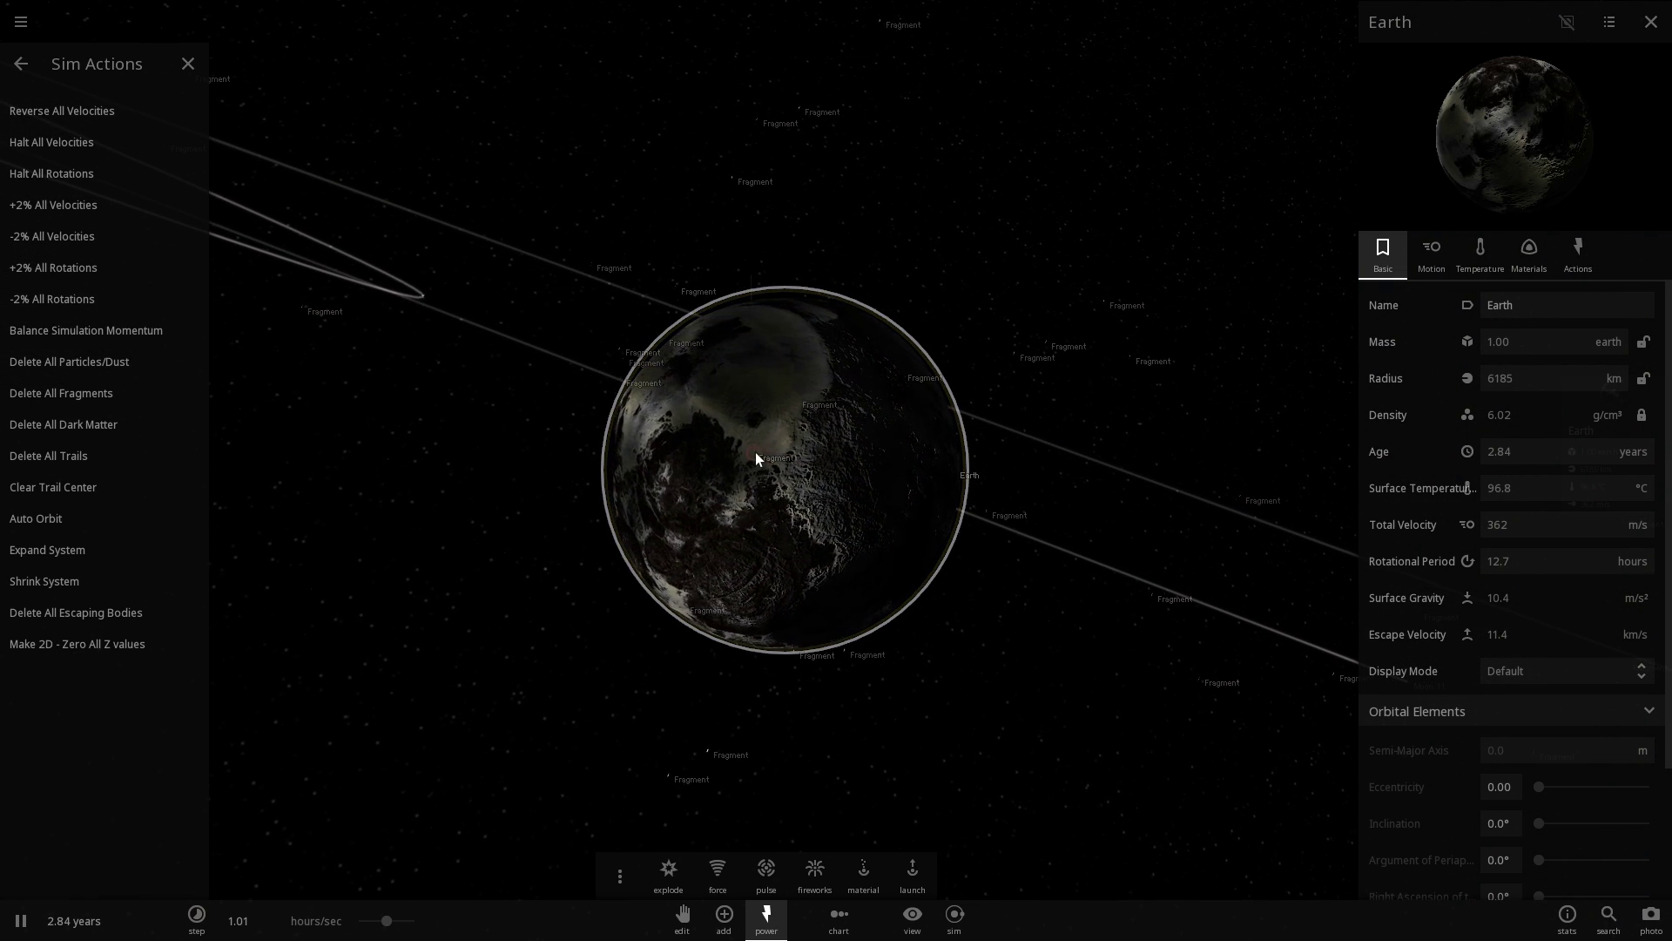
scroll(777, 472, down, 5)
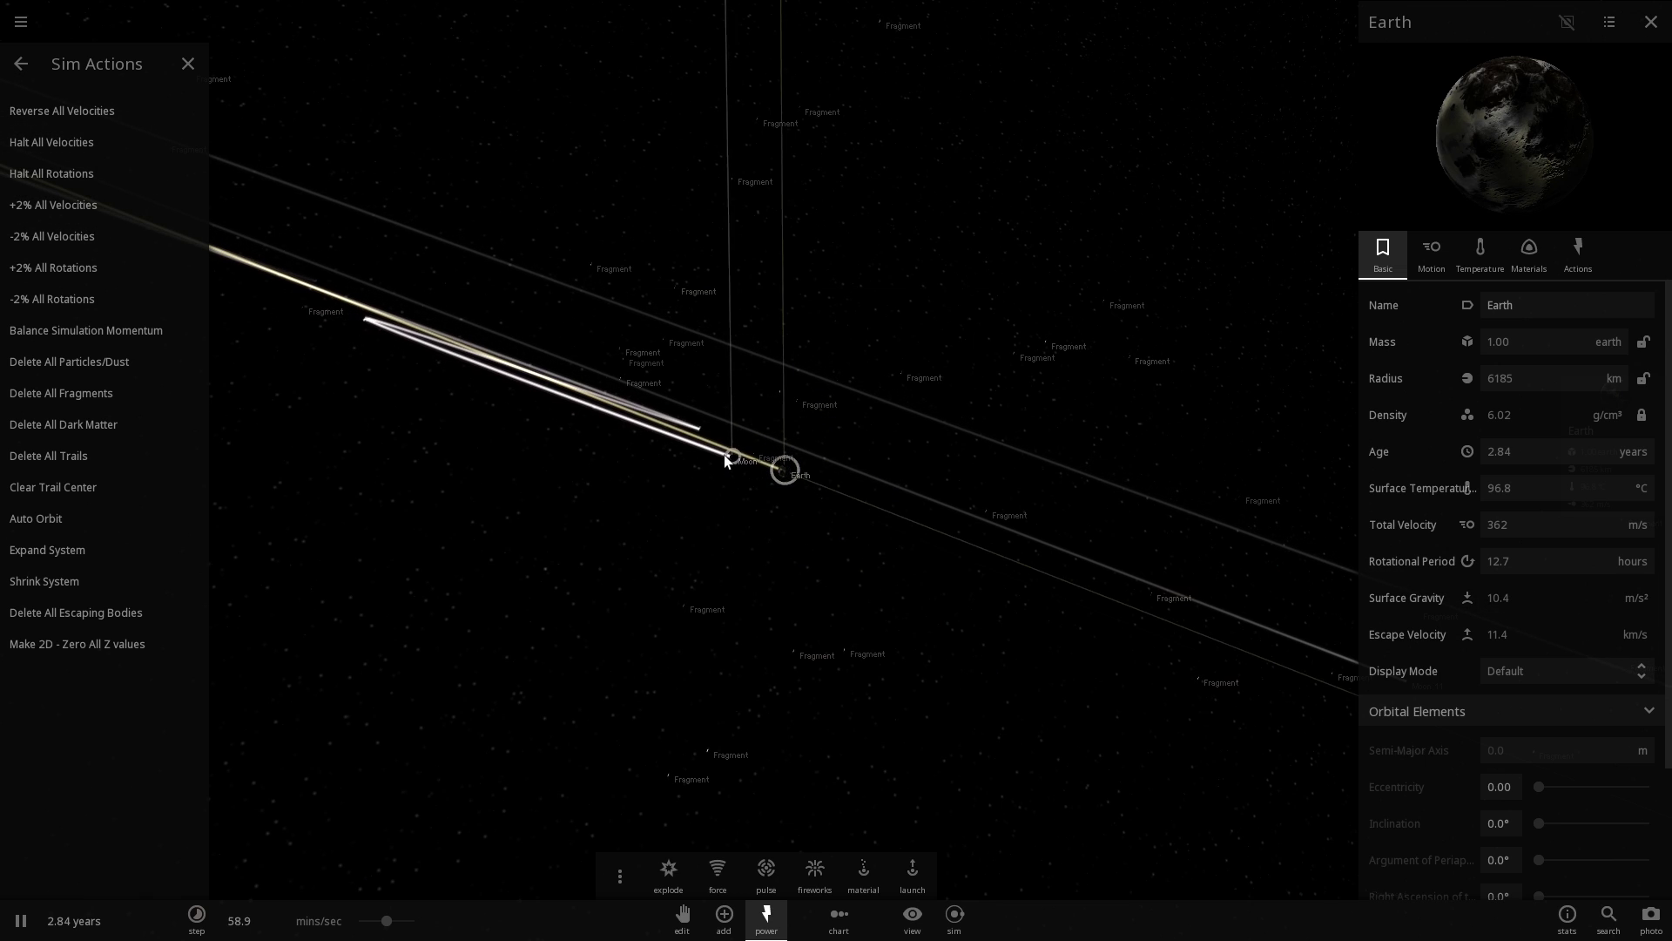
Step: Focus on the Moon, inspect its surface, slow the simulation to about 5.8 mins/sec and view its orbit around Earth
click(723, 454)
scroll(779, 472, up, 5)
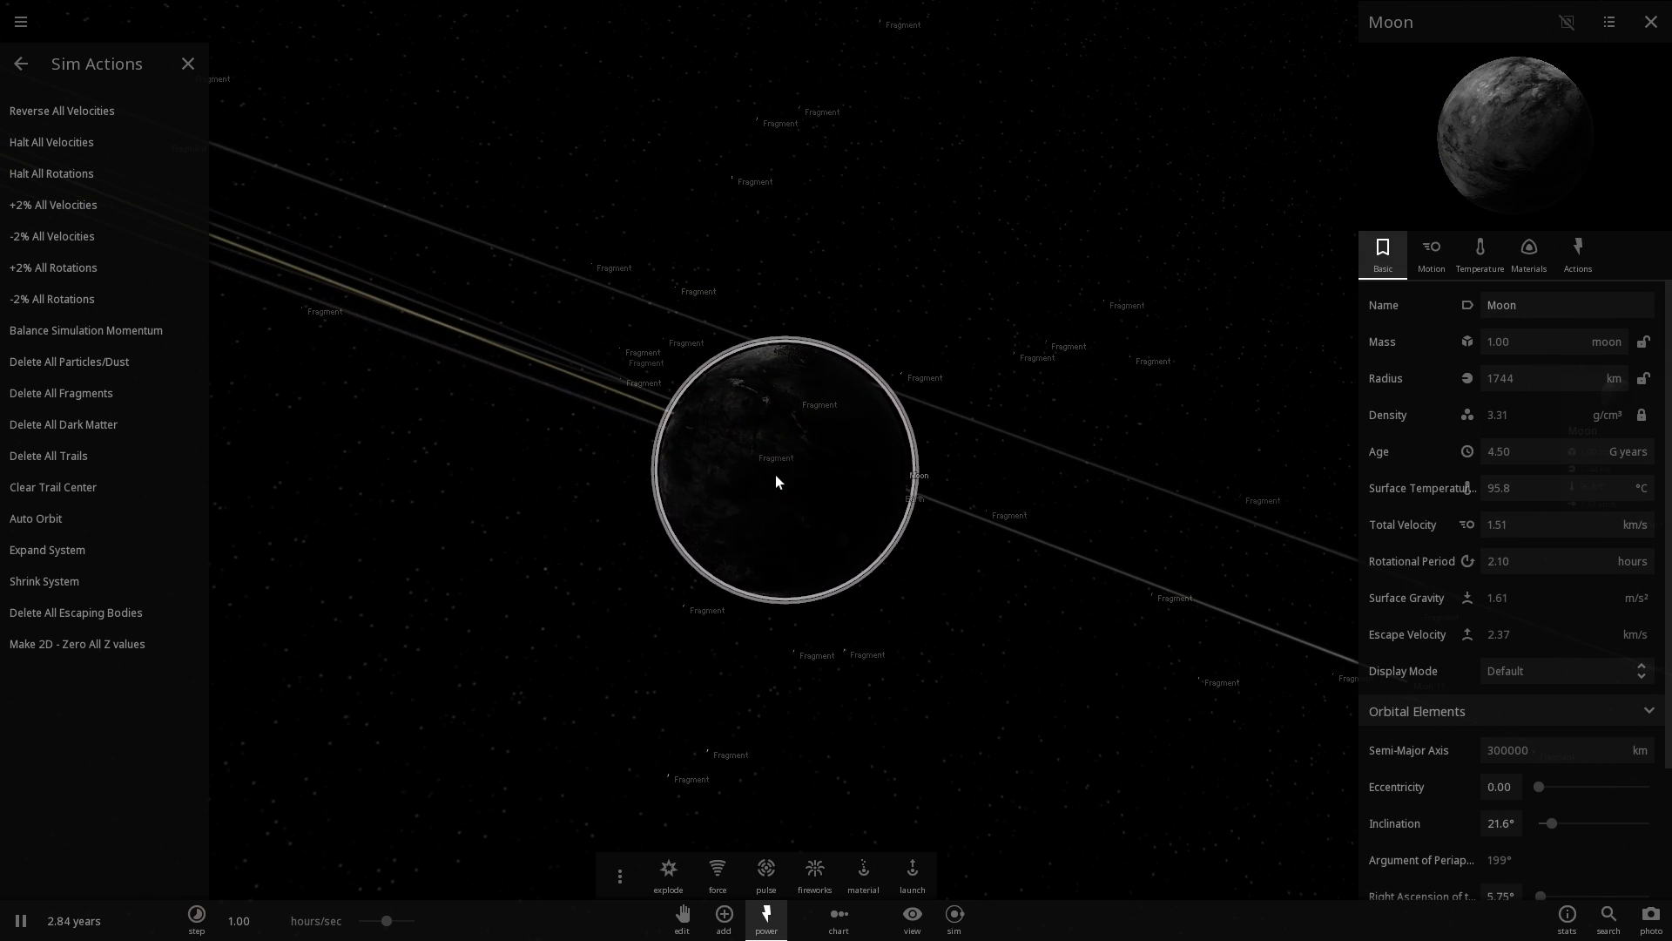
drag(1132, 509, 823, 502)
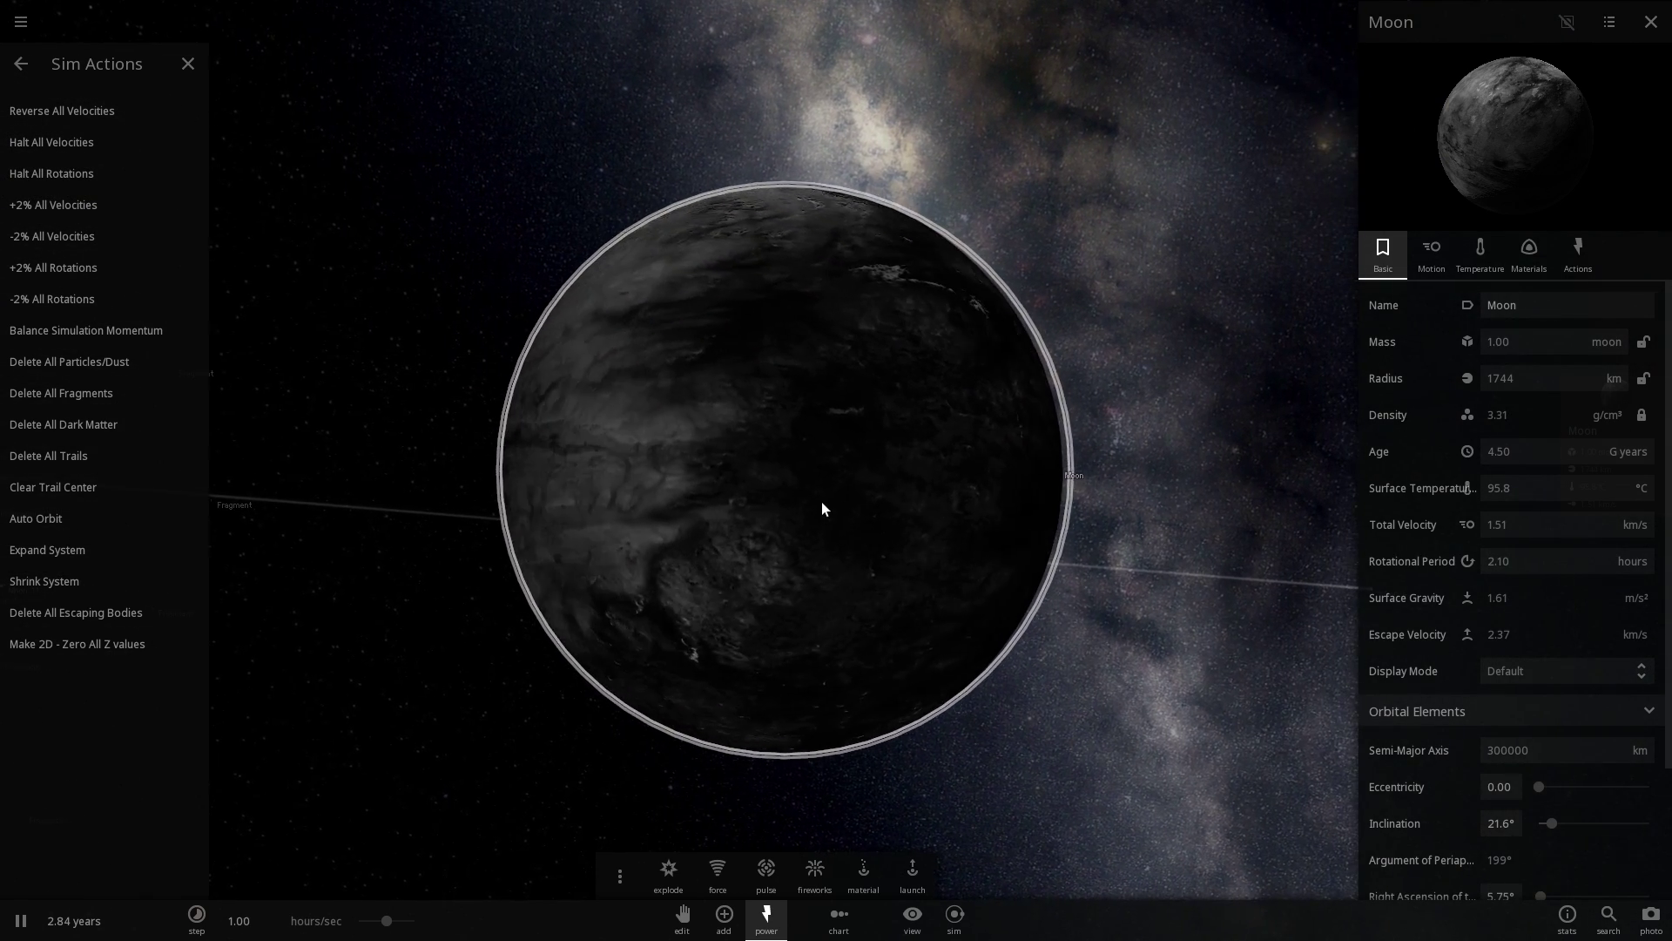
drag(391, 921, 360, 926)
drag(514, 675, 876, 435)
scroll(886, 446, down, 3)
scroll(886, 446, down, 10)
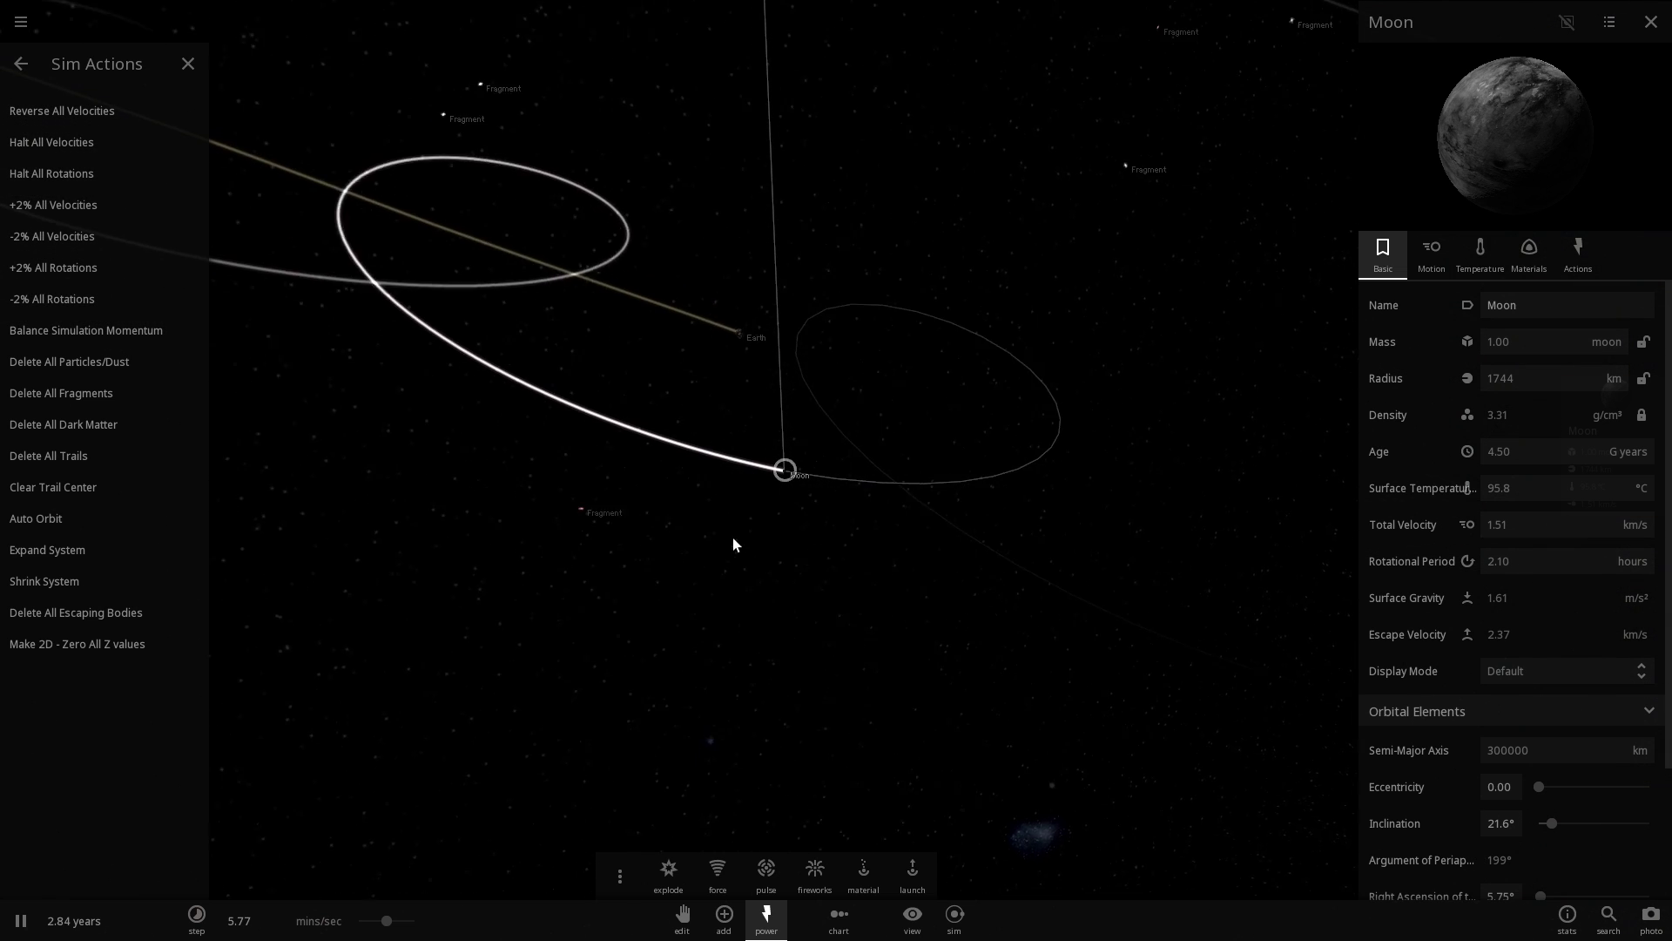
Step: Raise the simulation speed to about 1.19 days/sec, close the simulation actions and examine the Moon's orbit around Earth
drag(392, 926, 403, 924)
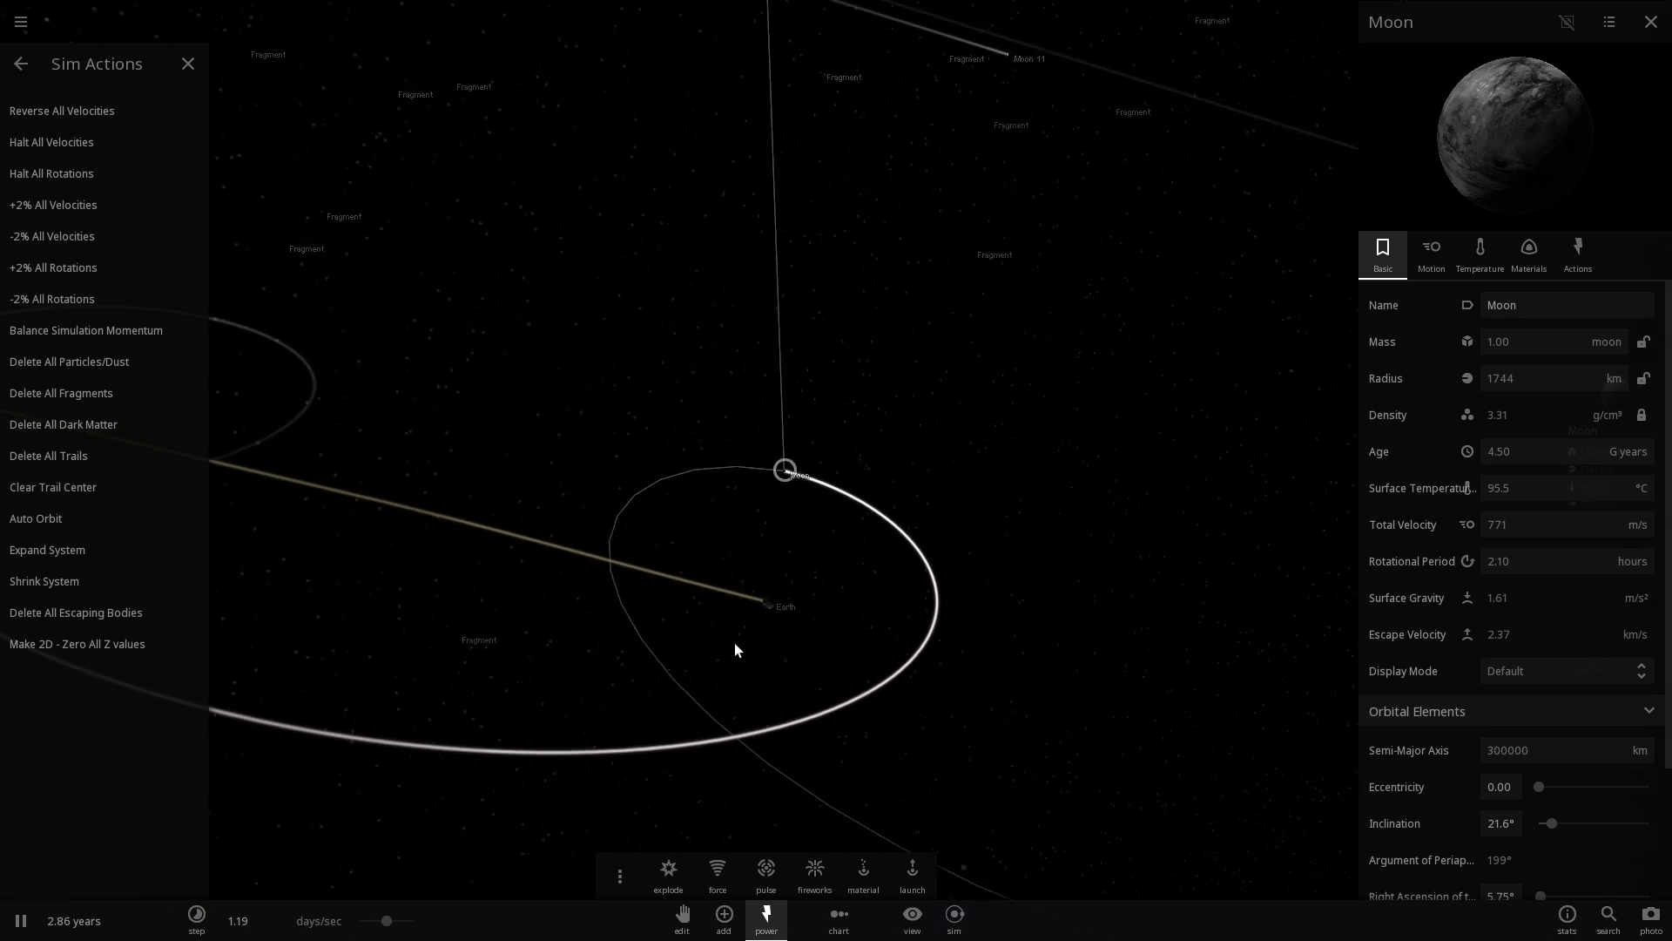
click(190, 65)
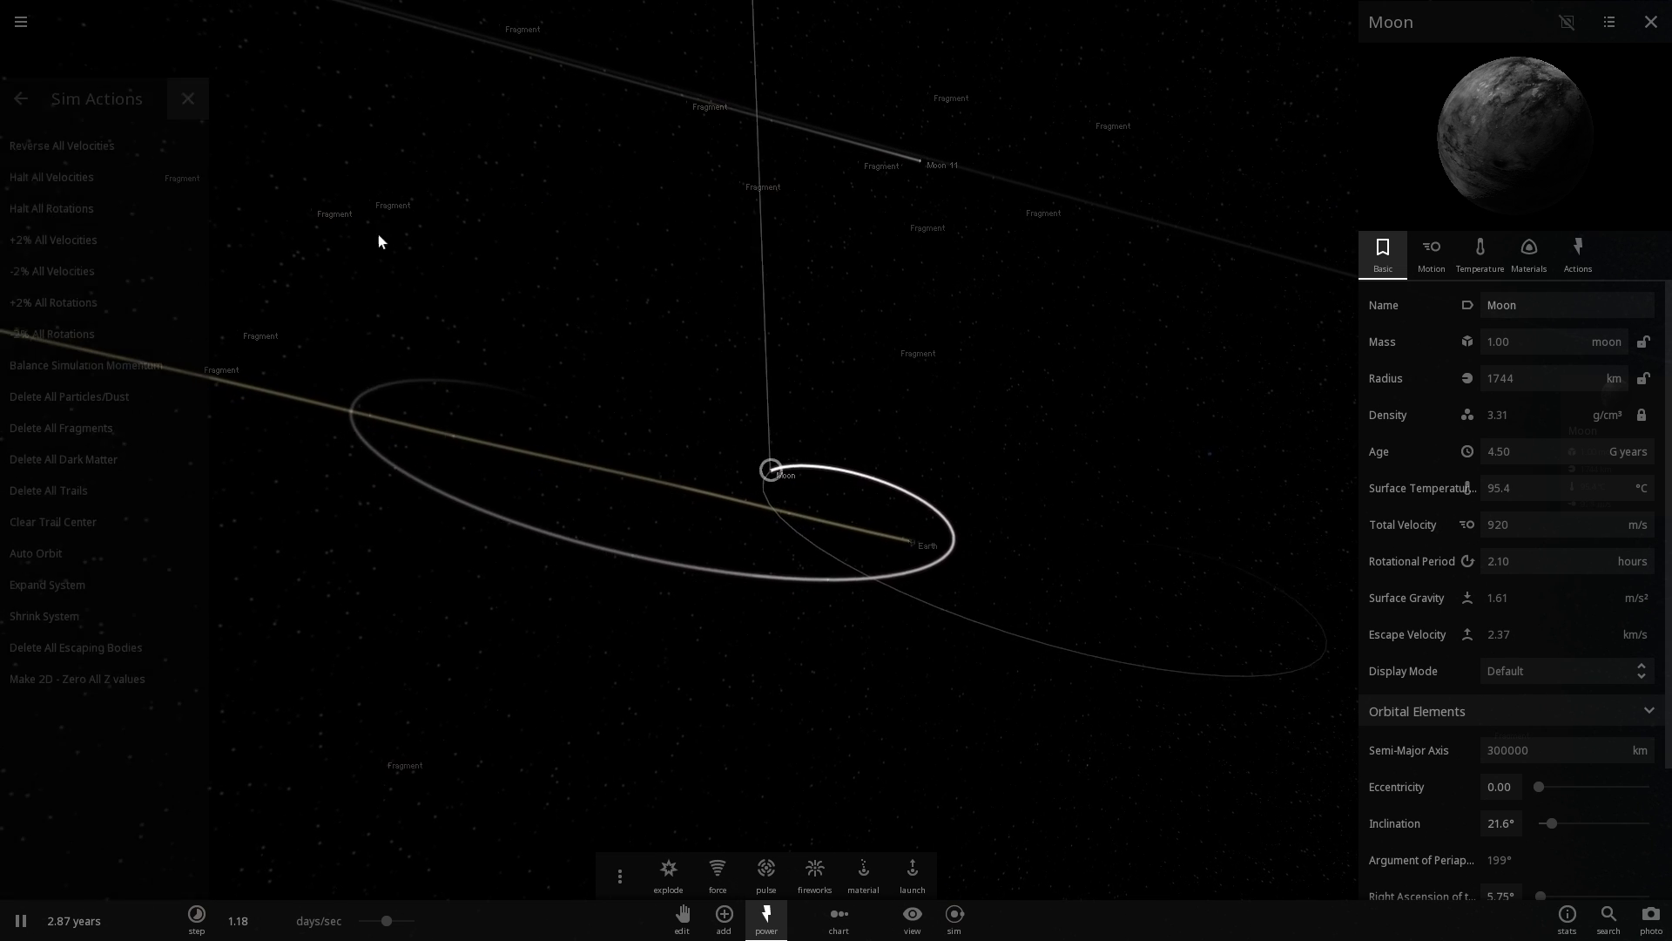
drag(772, 521, 720, 509)
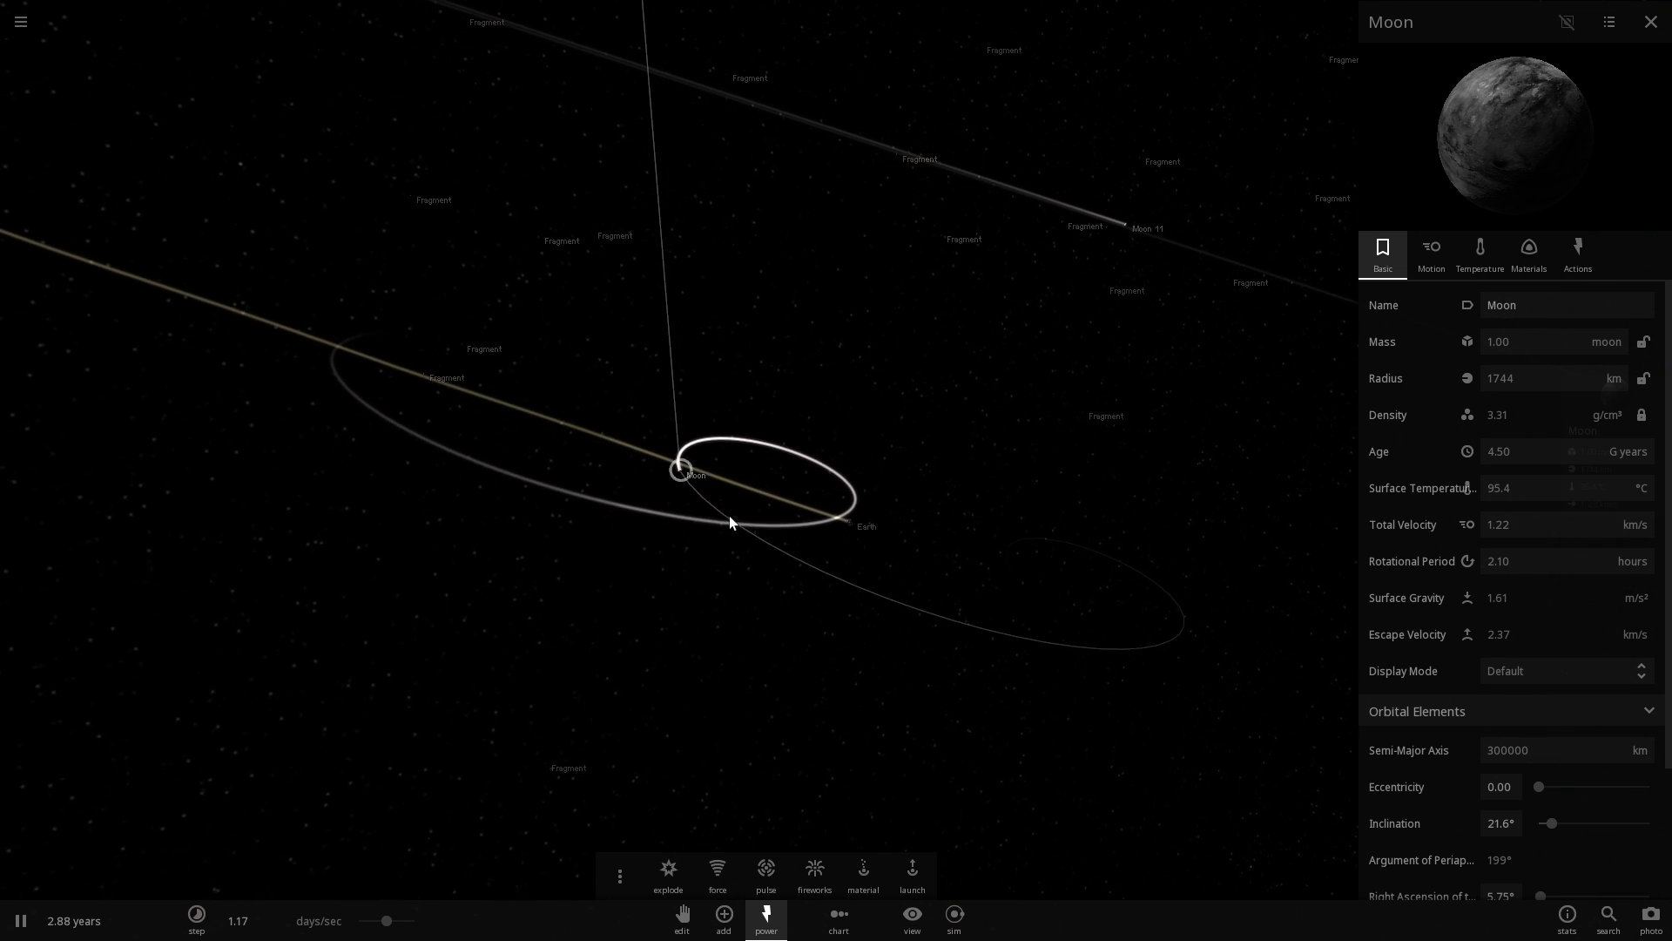
right_drag(886, 563, 439, 769)
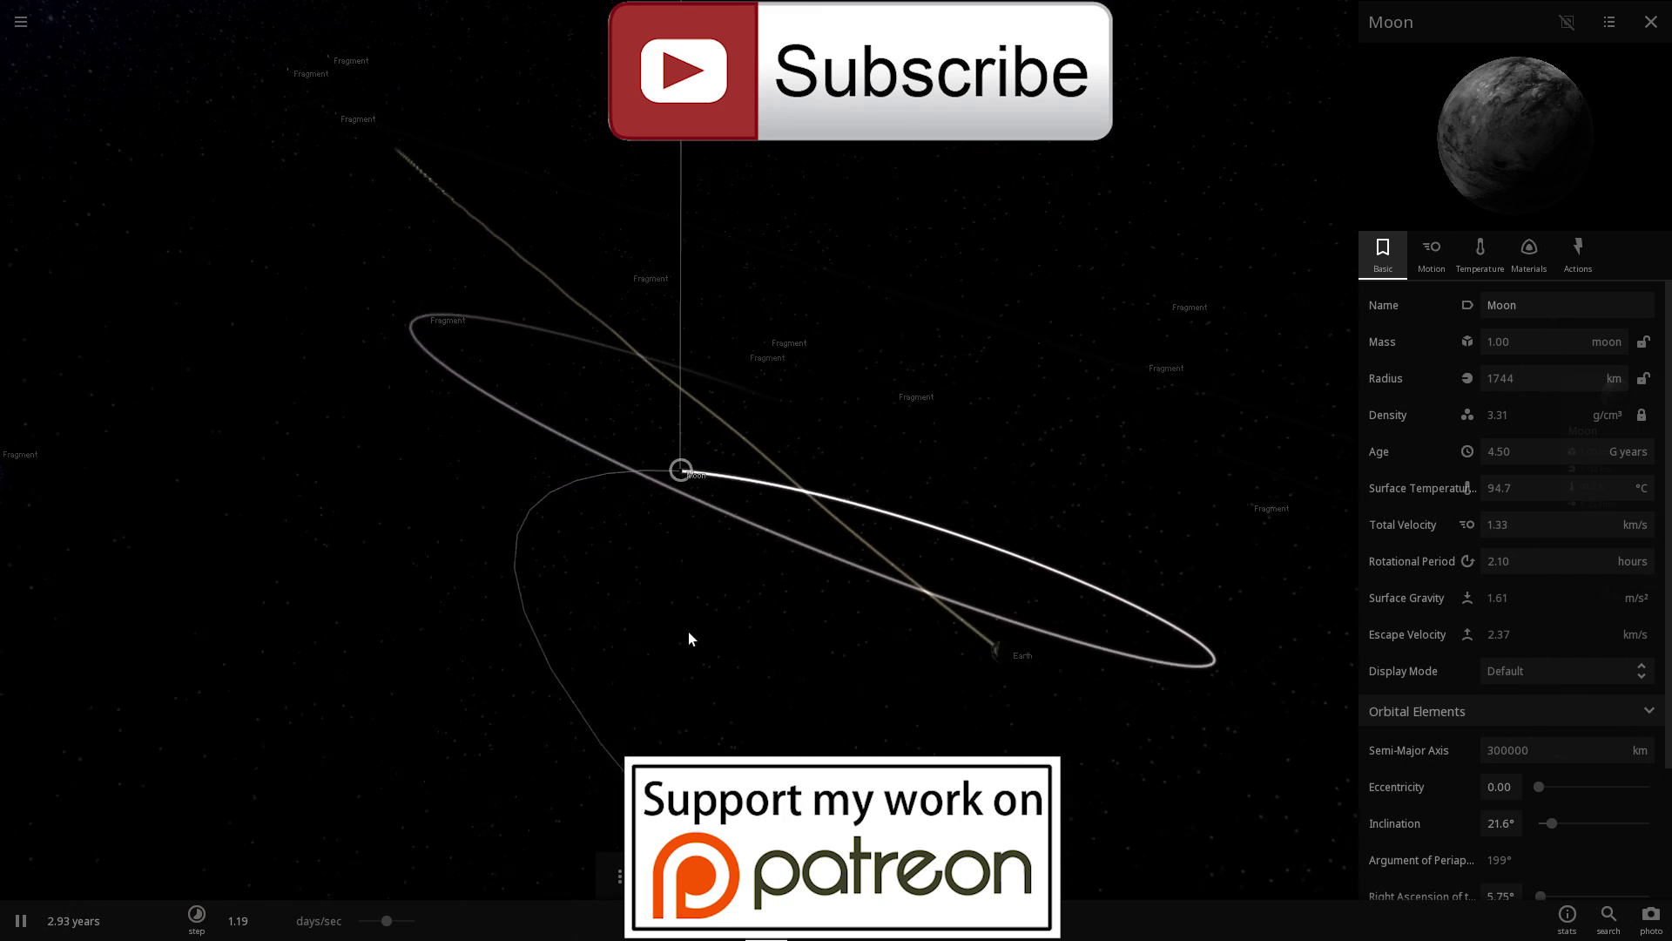
Step: Close the Moon's properties and raise the simulation speed to about 2.34 months/sec
click(1650, 21)
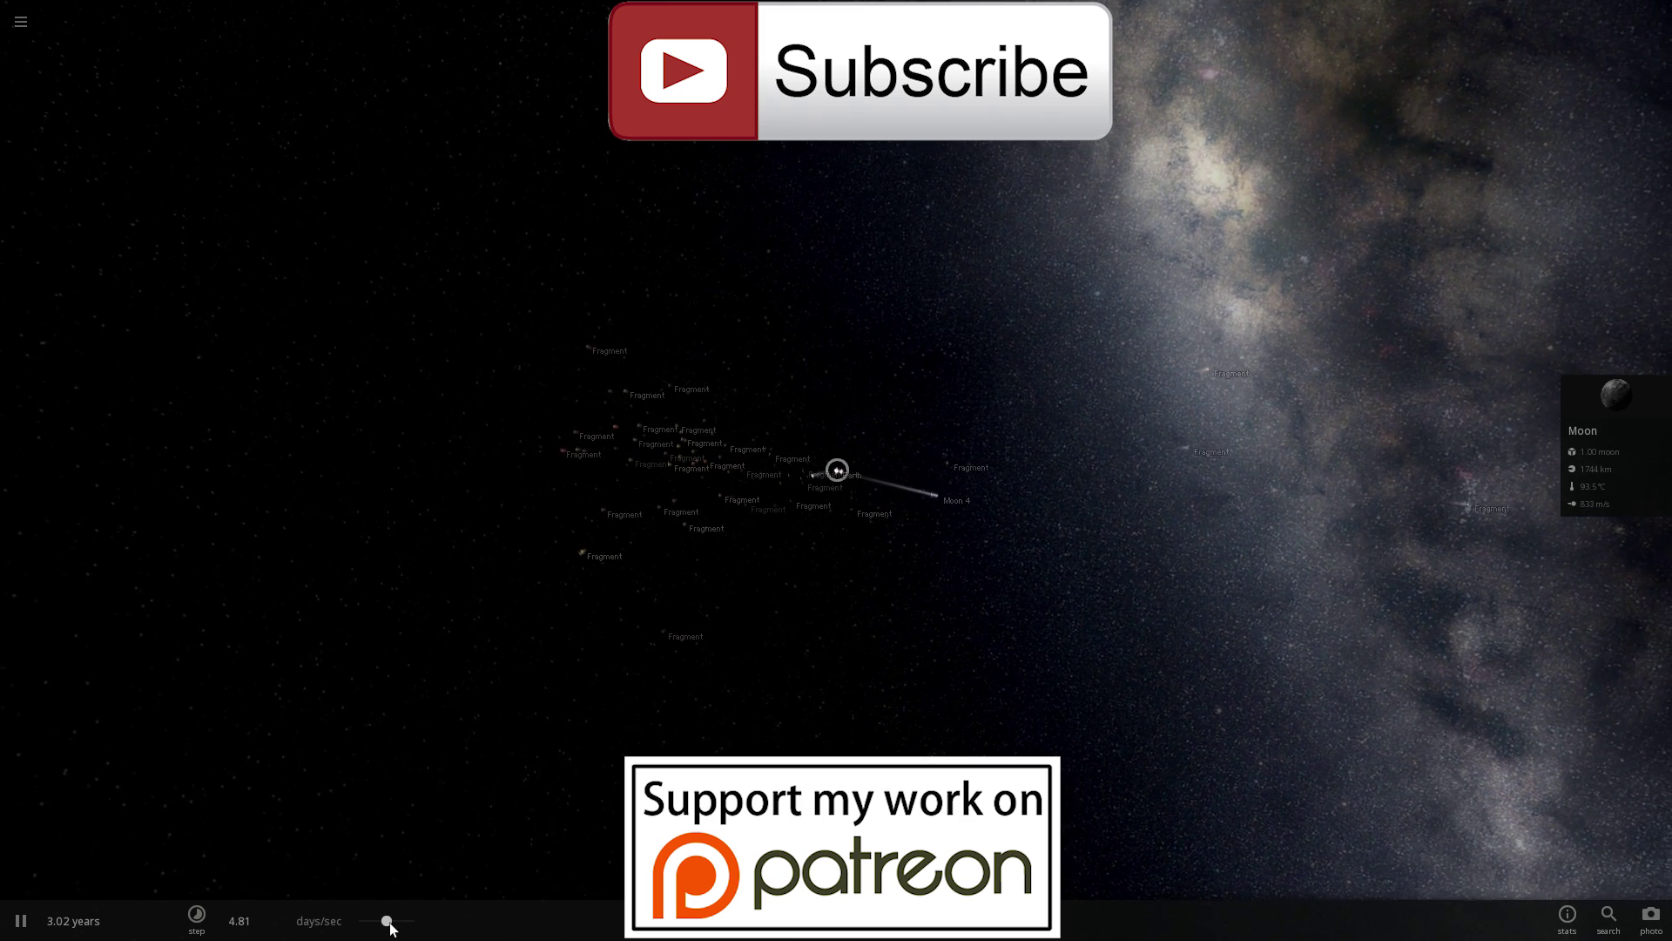
drag(387, 921, 404, 934)
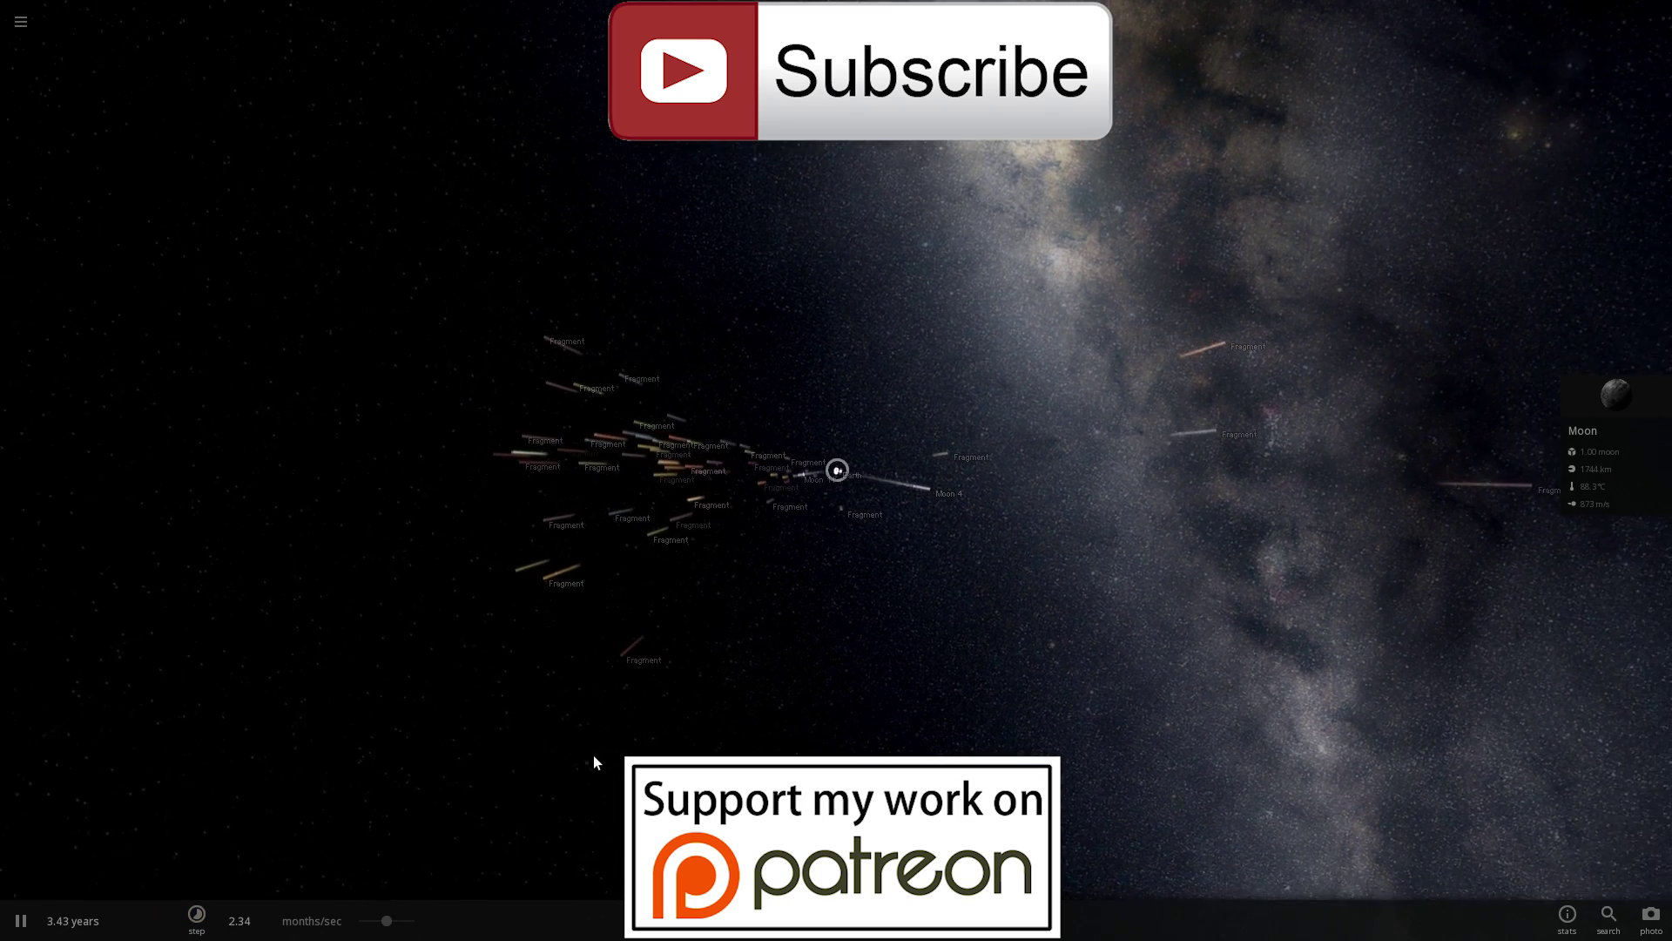